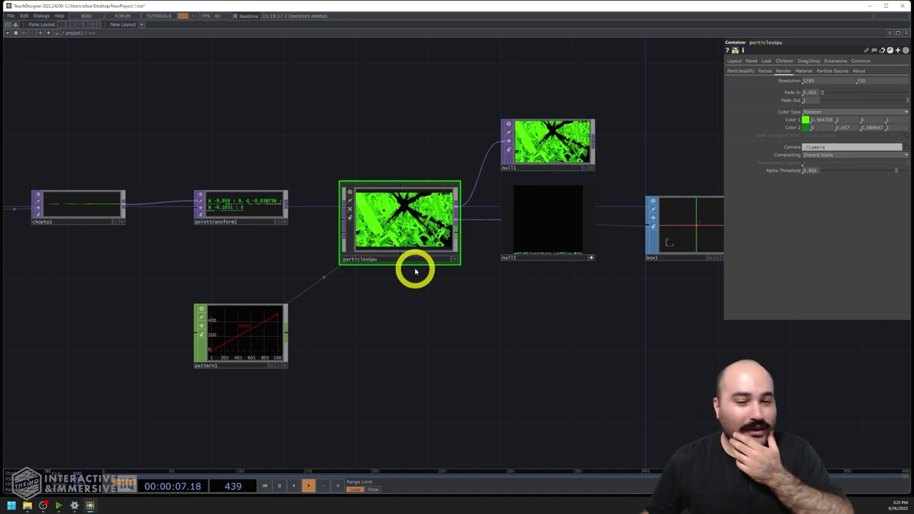
# Step: Select all the existing operators in the project1 network and delete them to start from an empty network
pyautogui.scroll(-3, 415, 271)
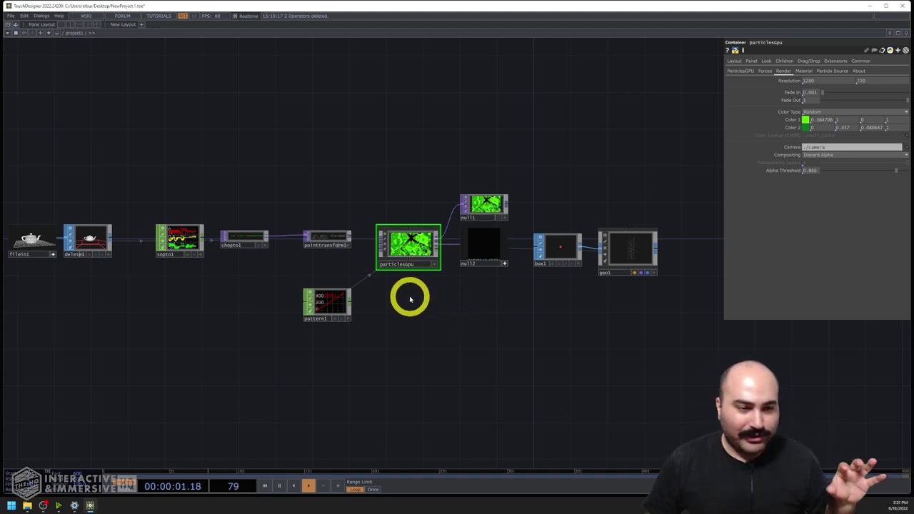
pyautogui.scroll(-2, 411, 297)
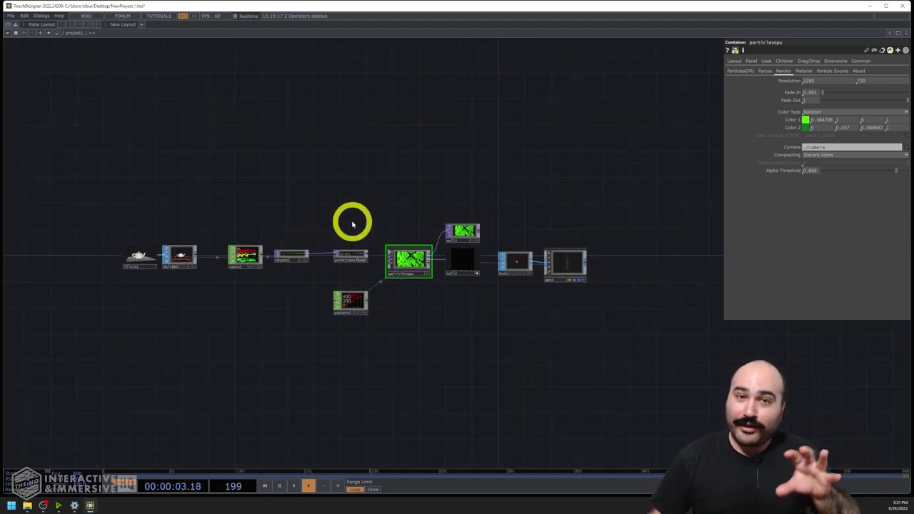
pyautogui.scroll(2, 408, 265)
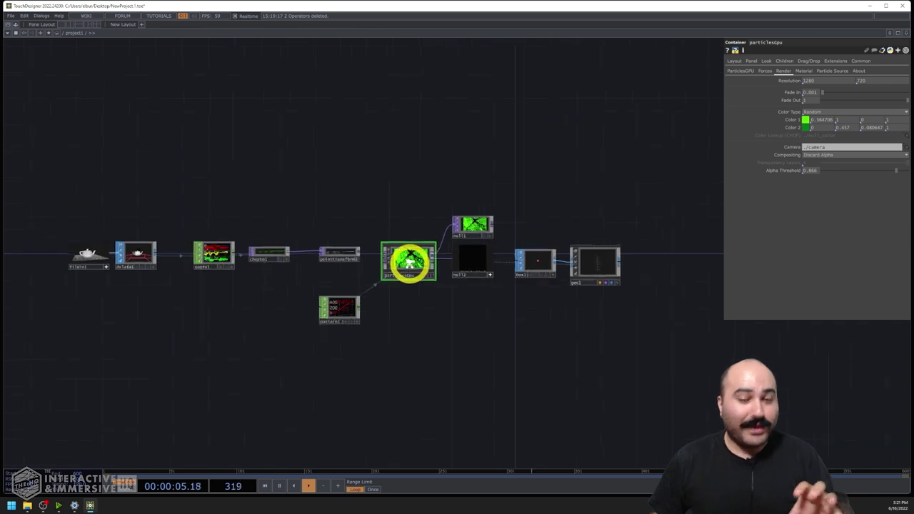
pyautogui.scroll(-2, 678, 155)
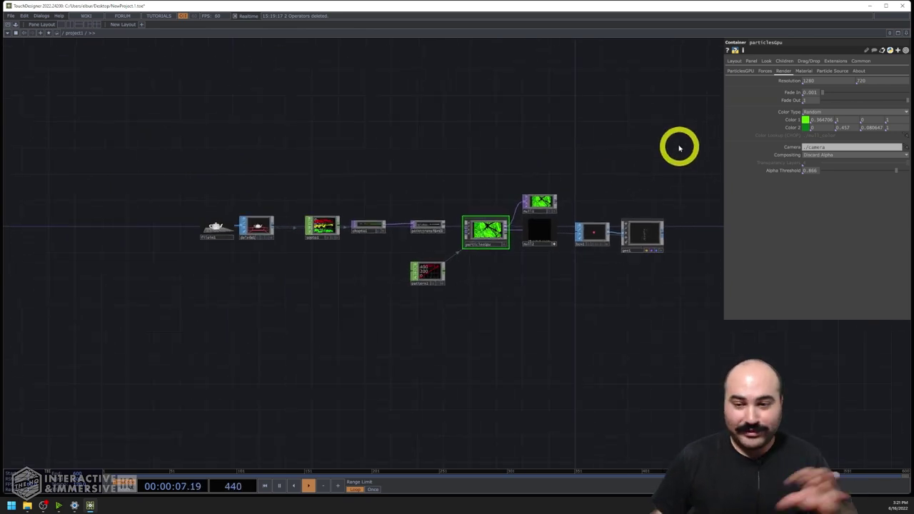
pyautogui.moveTo(688, 149); pyautogui.dragTo(174, 341, button='right')
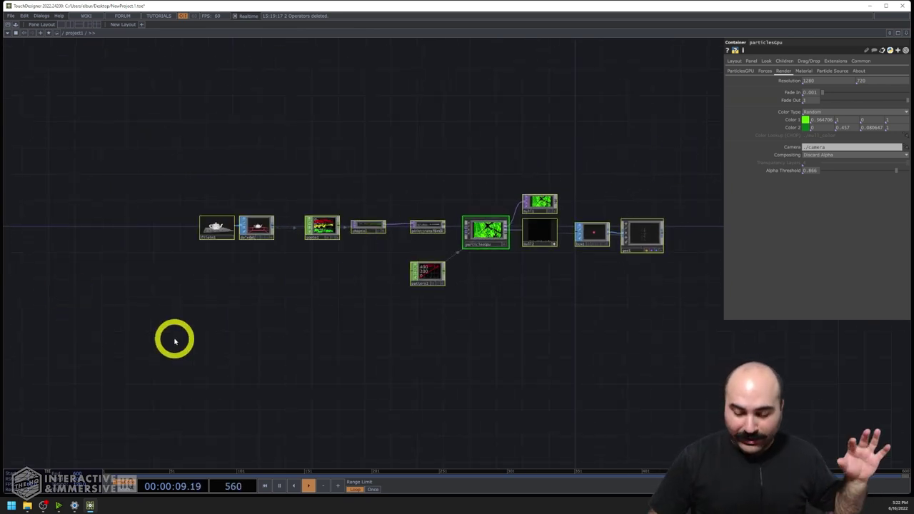
pyautogui.press('Delete')
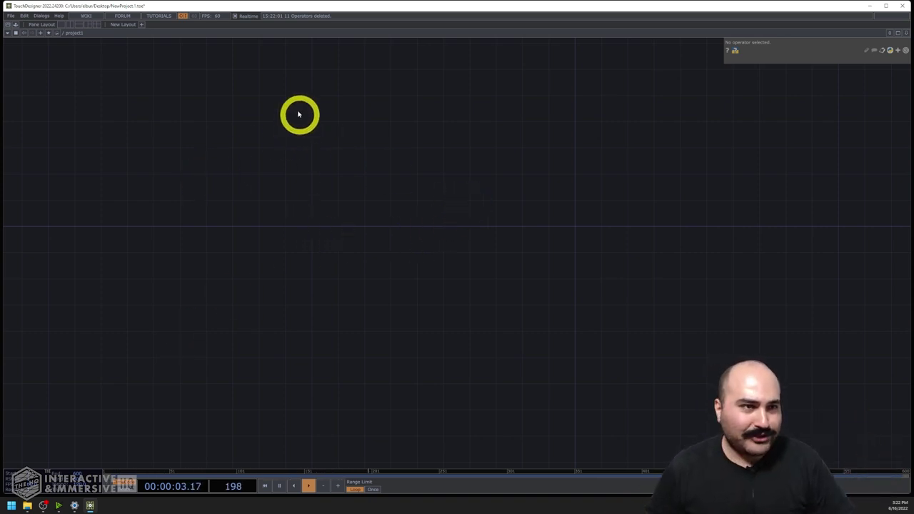
# Step: Add the particlesGpu component from the palette's Tools category to the empty network and close the palette
pyautogui.click(60, 16)
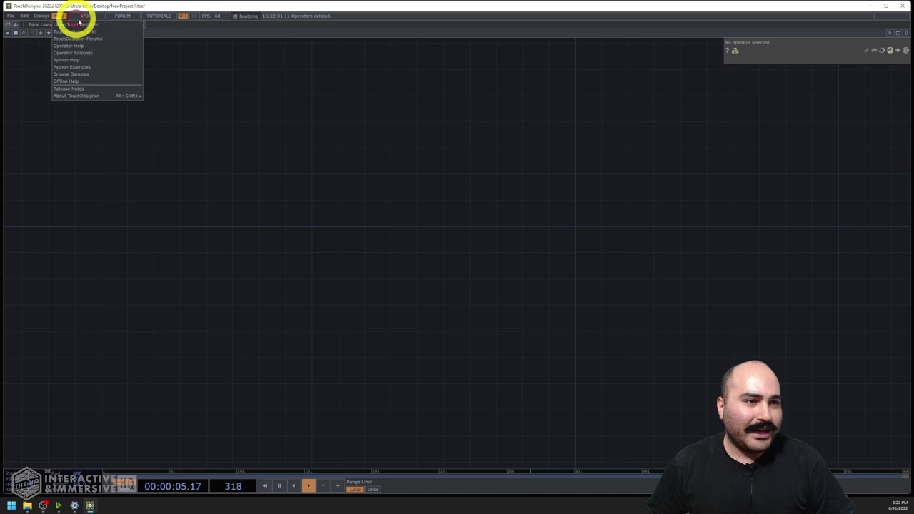
pyautogui.moveTo(40, 15)
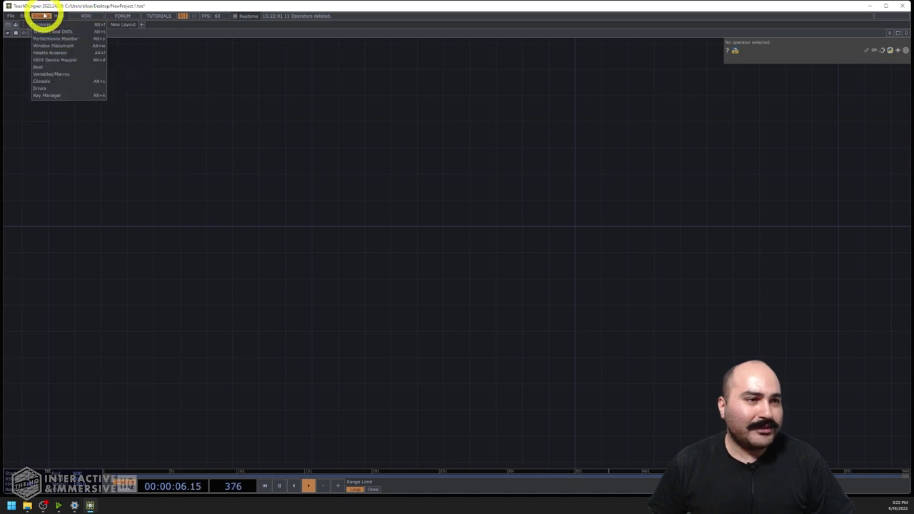
pyautogui.click(46, 53)
pyautogui.moveTo(424, 98); pyautogui.dragTo(151, 77)
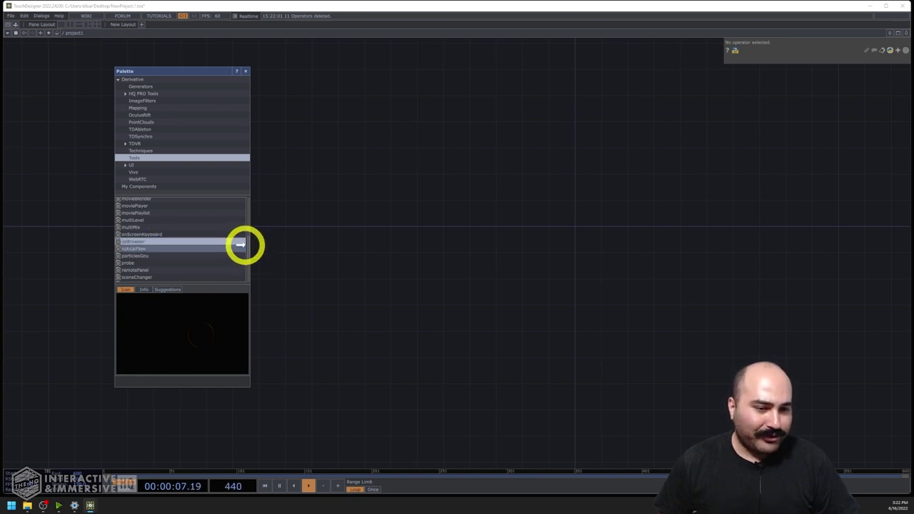
pyautogui.moveTo(143, 259); pyautogui.dragTo(422, 230)
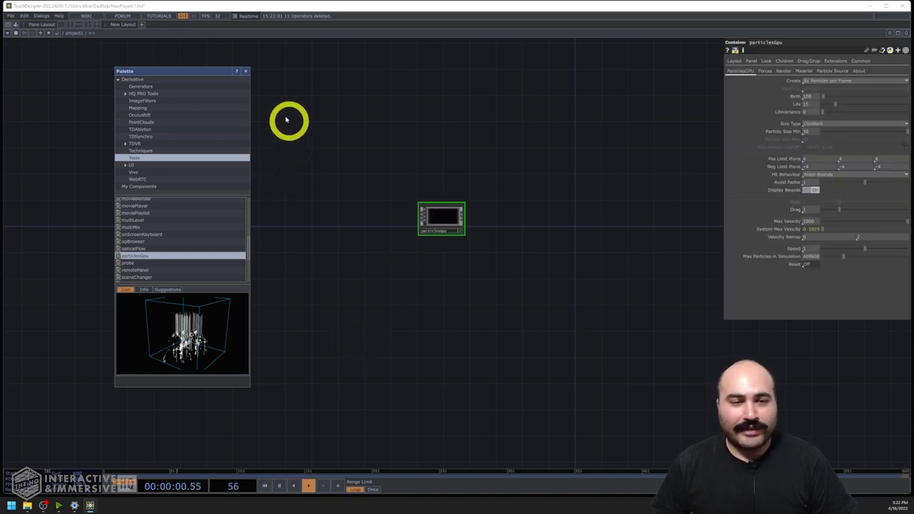
pyautogui.click(246, 72)
# Step: Make the particlesGpu viewer interactive, pull its camera back to frame the particles inside their bounding box, and deactivate the viewer
pyautogui.scroll(8, 454, 190)
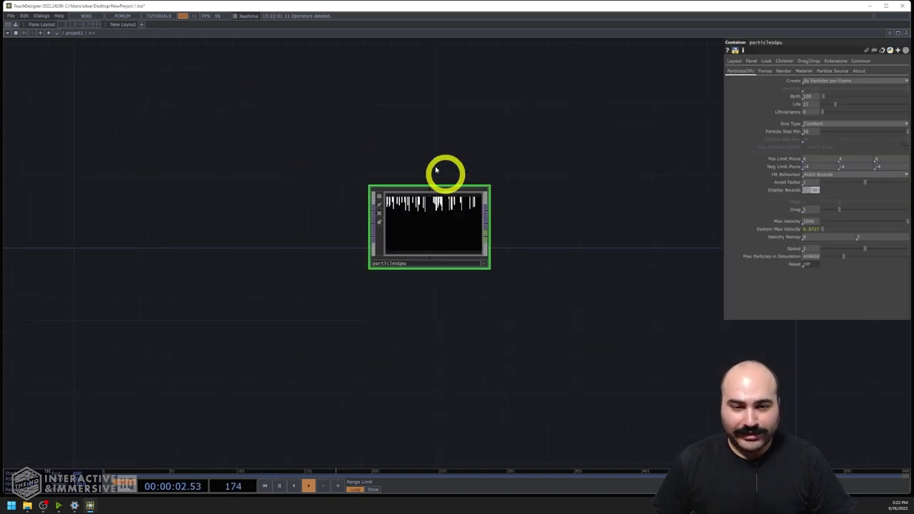
pyautogui.scroll(4, 494, 214)
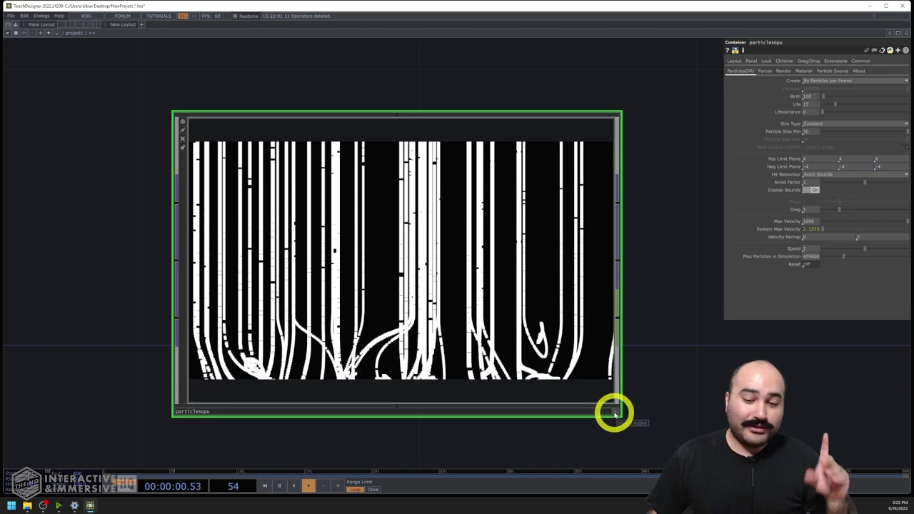
pyautogui.click(617, 412)
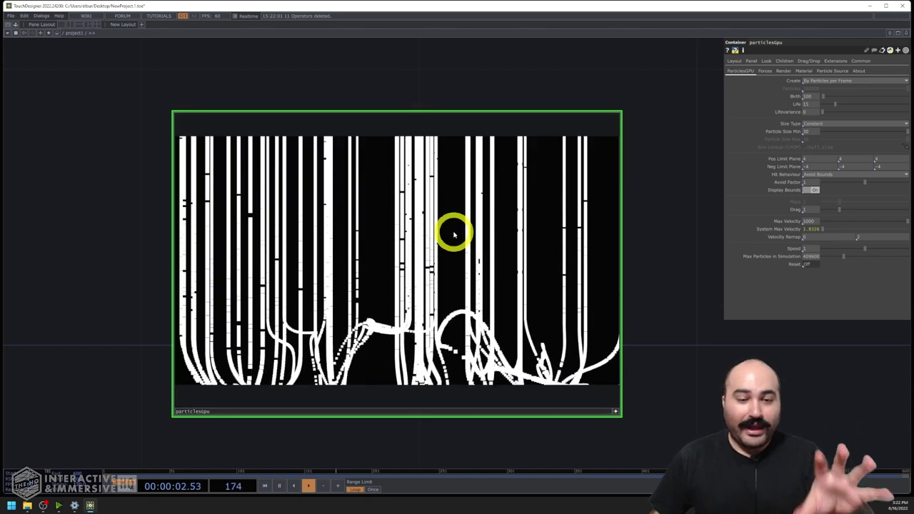
pyautogui.scroll(-2, 447, 233)
pyautogui.scroll(-3, 407, 249)
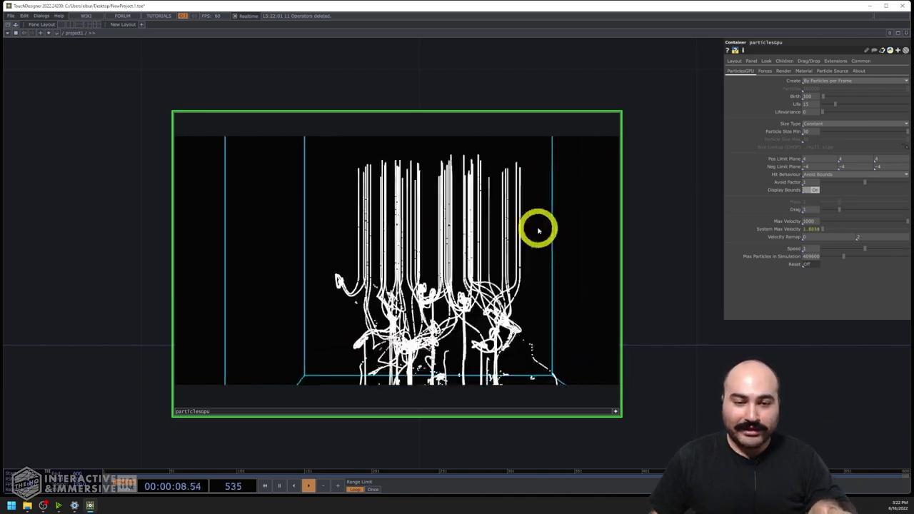
pyautogui.scroll(2, 541, 224)
pyautogui.scroll(-2, 395, 235)
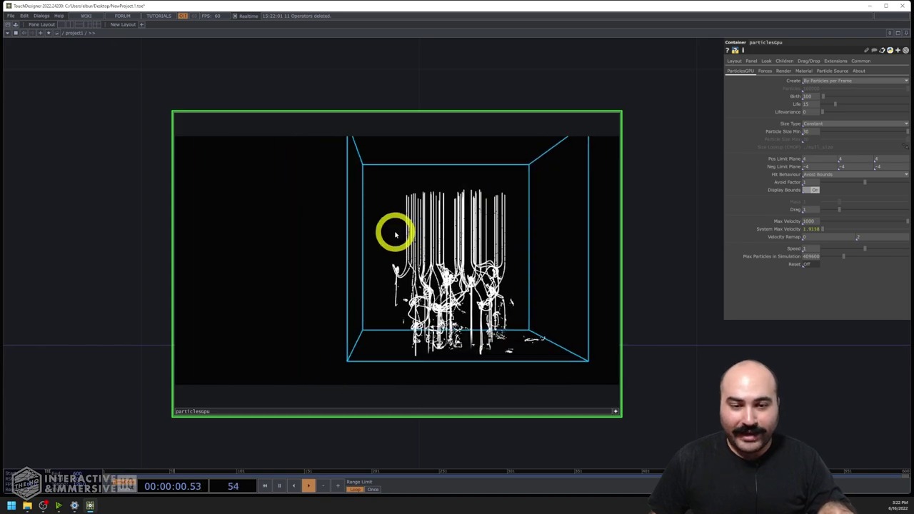
pyautogui.moveTo(464, 245); pyautogui.dragTo(418, 243)
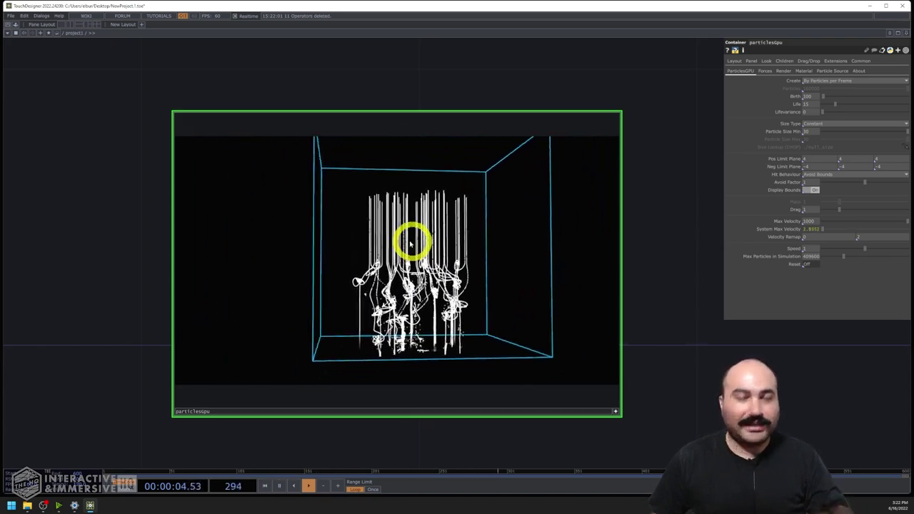
pyautogui.click(615, 411)
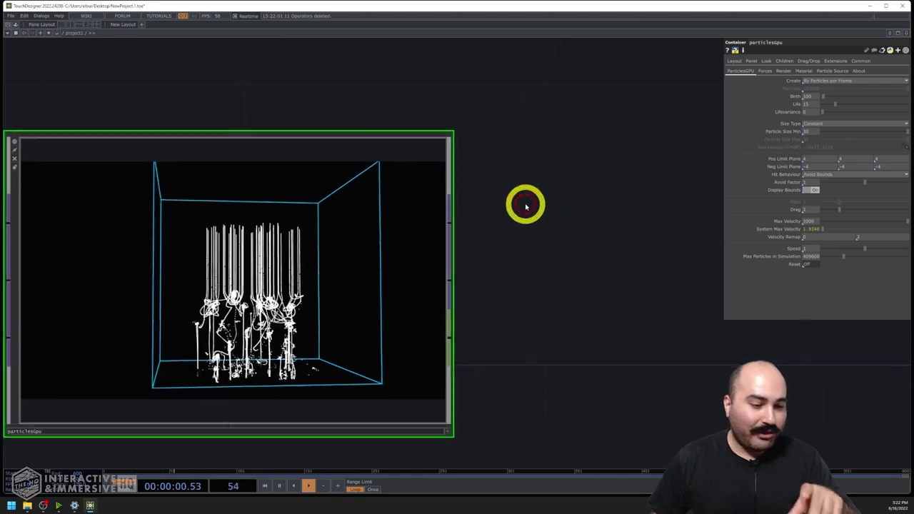
# Step: Add a Null TOP beside particlesGpu, connect the component's first output to it, and enlarge the null
pyautogui.scroll(-3, 524, 206)
pyautogui.press('Tab')
pyautogui.write('nu')
pyautogui.click(469, 90)
pyautogui.click(563, 140)
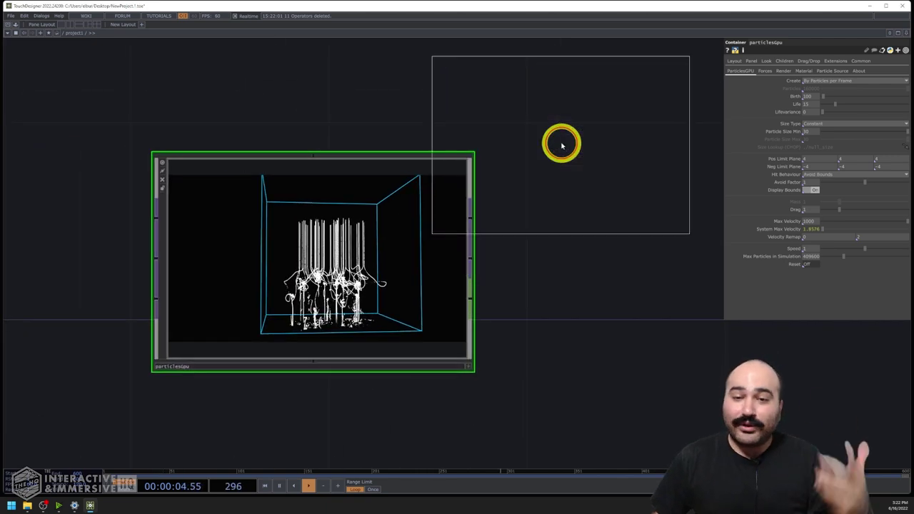
pyautogui.click(655, 132)
pyautogui.moveTo(476, 215); pyautogui.dragTo(528, 113)
pyautogui.moveTo(508, 312); pyautogui.dragTo(569, 188)
pyautogui.moveTo(719, 247); pyautogui.dragTo(720, 244)
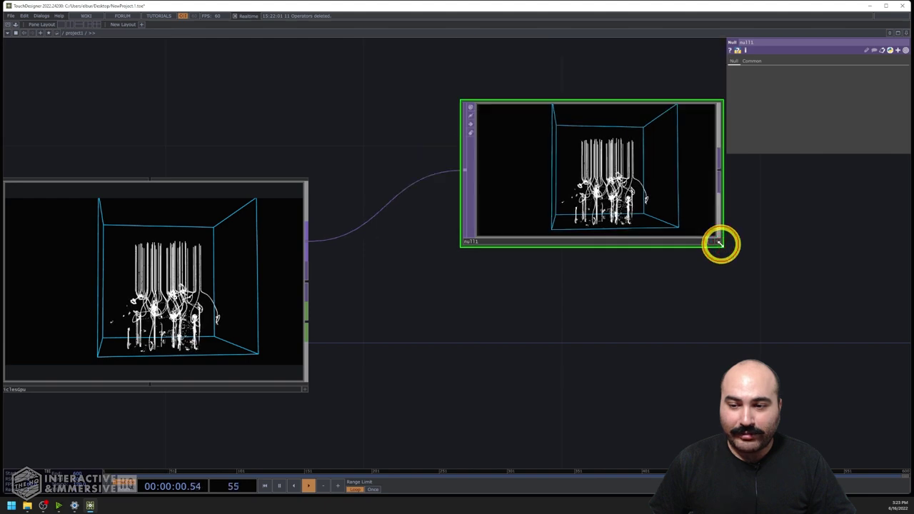
# Step: Orbit and zoom the camera in the particlesGpu viewer to compare the particles with the null's output, moving the null closer
pyautogui.moveTo(295, 276); pyautogui.dragTo(379, 240)
pyautogui.click(400, 314)
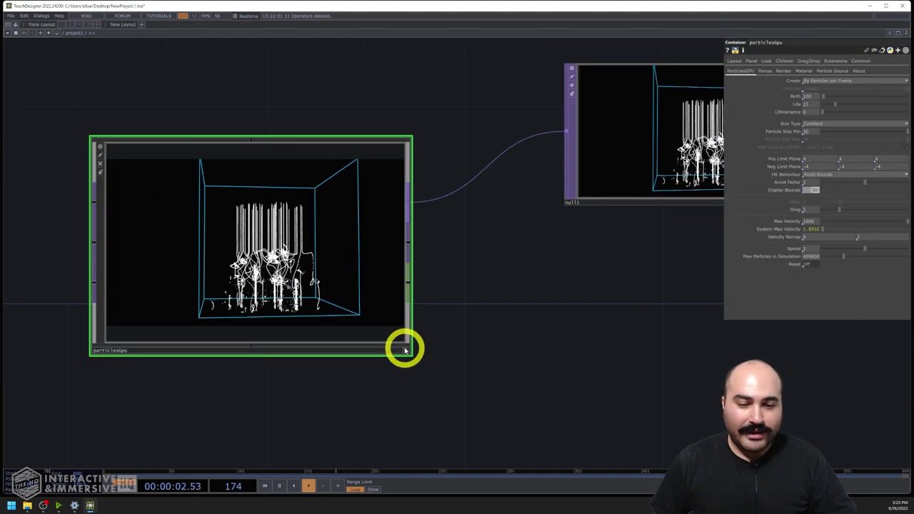
pyautogui.click(247, 236)
pyautogui.moveTo(243, 247); pyautogui.dragTo(296, 245)
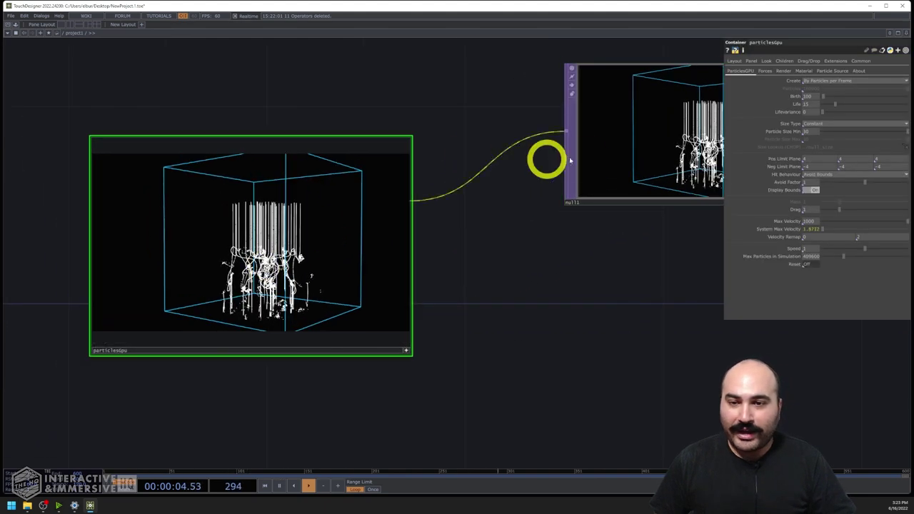
pyautogui.moveTo(600, 157); pyautogui.dragTo(550, 158)
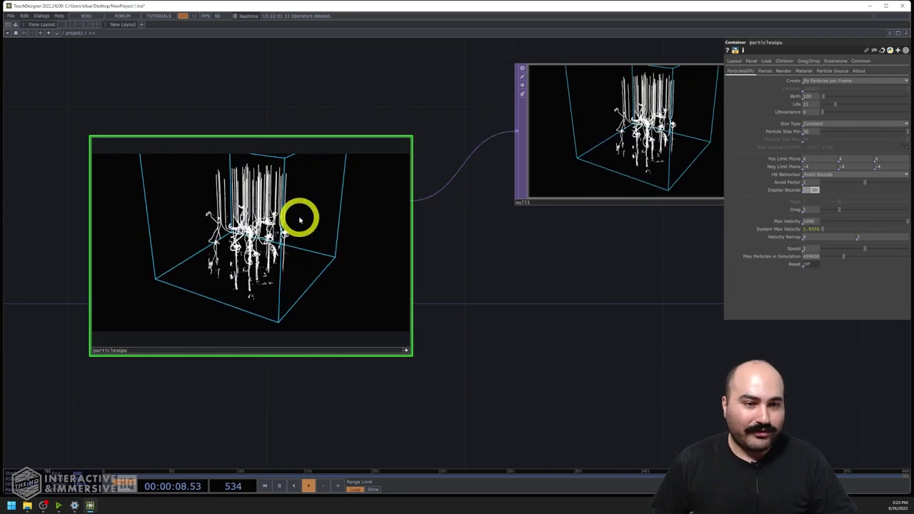
pyautogui.scroll(5, 282, 191)
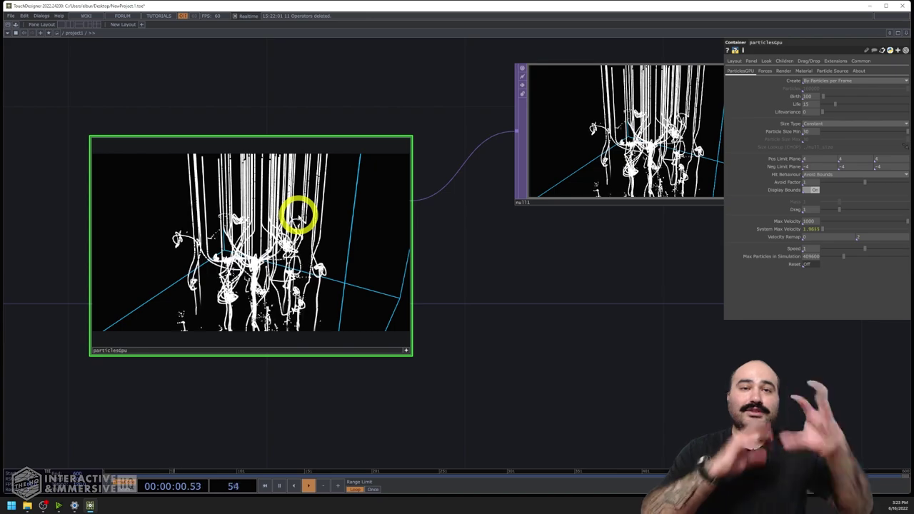
pyautogui.moveTo(248, 208); pyautogui.dragTo(388, 313)
pyautogui.click(406, 351)
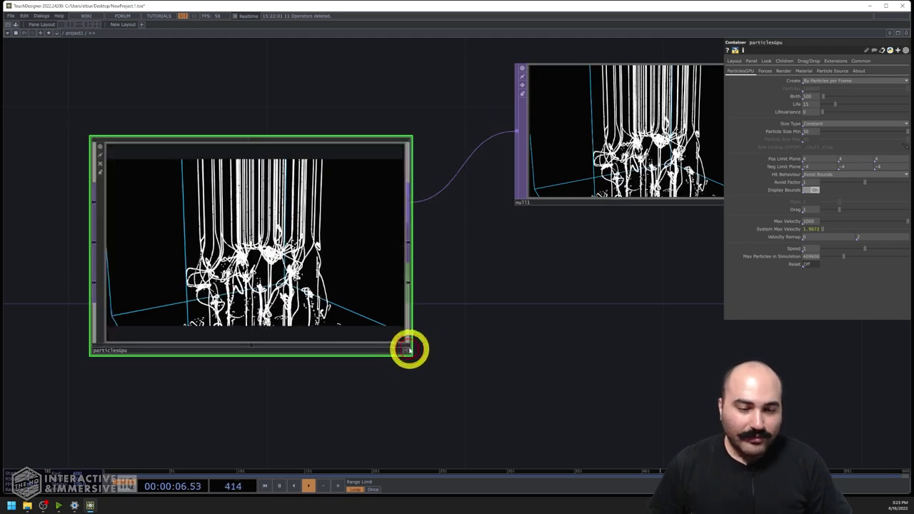
# Step: Reactivate the particlesGpu viewer and reframe the camera so the entire bounding box fits in view
pyautogui.click(407, 351)
pyautogui.moveTo(341, 249); pyautogui.dragTo(311, 250)
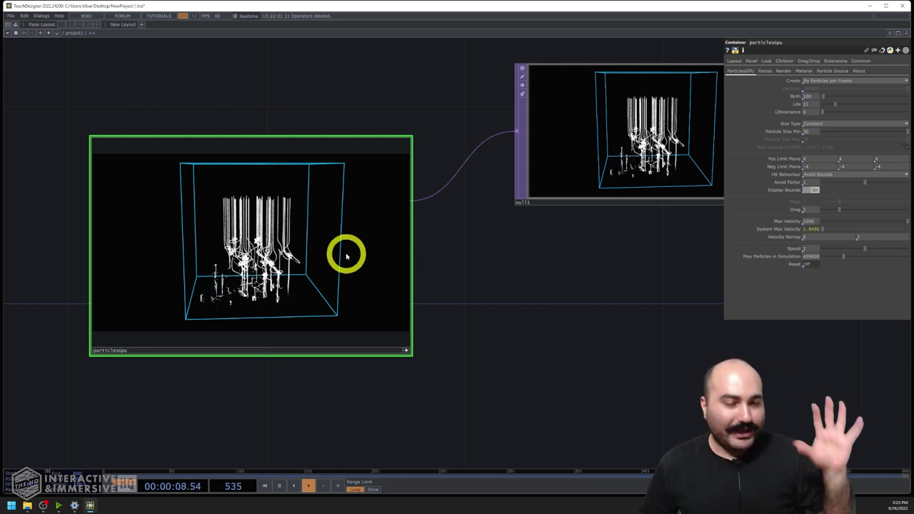
pyautogui.moveTo(346, 255); pyautogui.dragTo(337, 258)
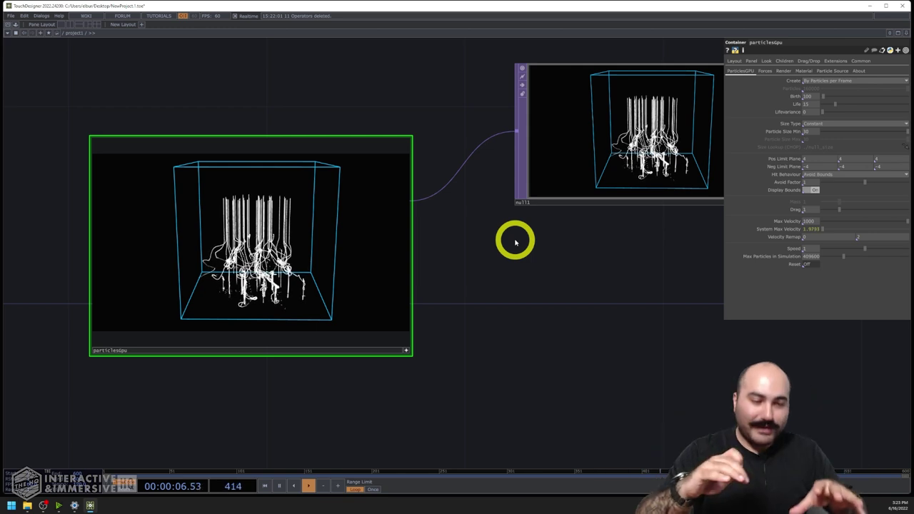
# Step: Examine the particlesGpu Forces parameters and the available Hit Behaviour options
pyautogui.click(765, 72)
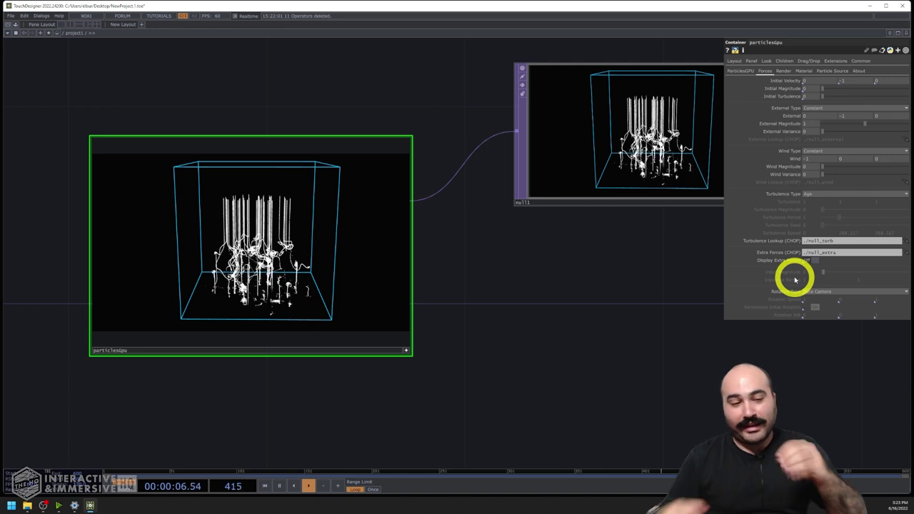
pyautogui.click(741, 71)
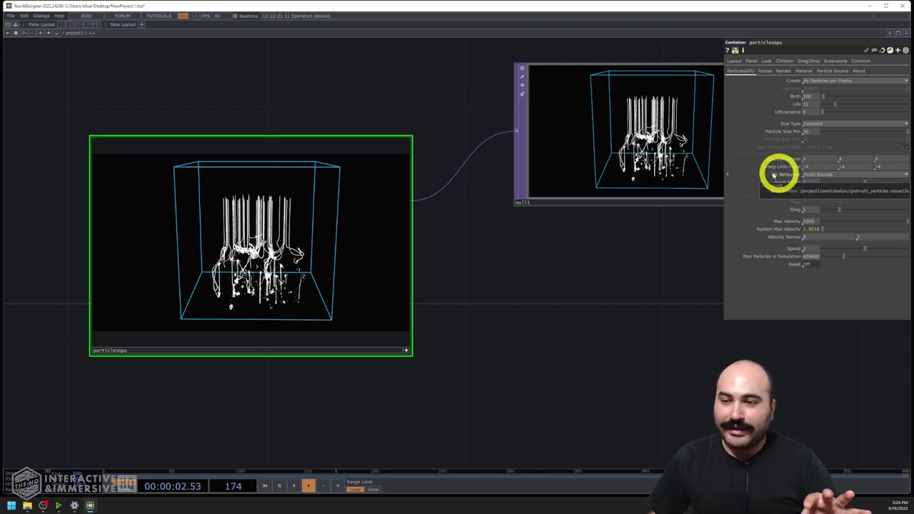
pyautogui.click(813, 175)
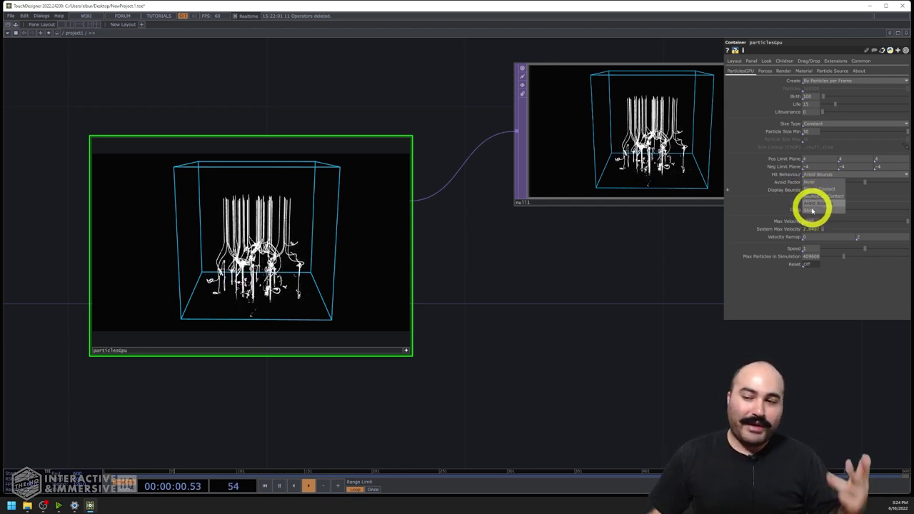
pyautogui.click(813, 212)
# Step: Set the particlesGpu Hit Behaviour to None and turn off Display Bounds
pyautogui.scroll(3, 465, 302)
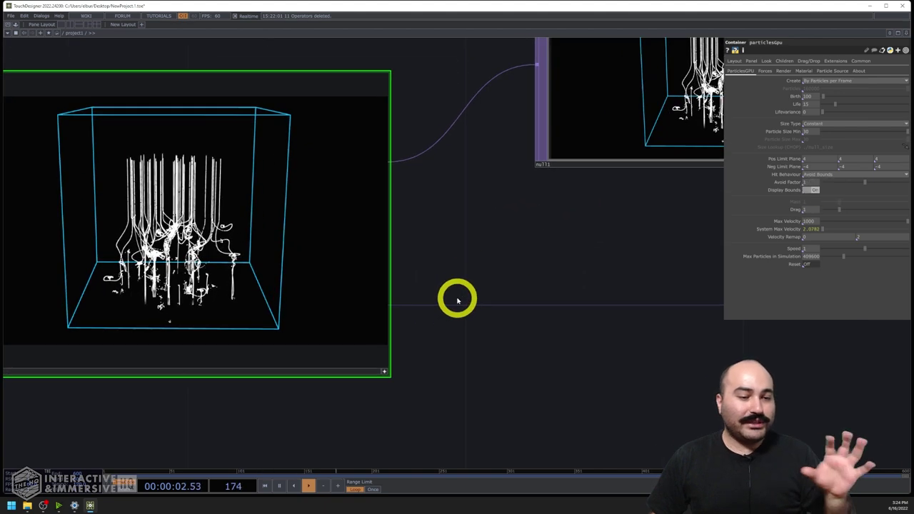
pyautogui.moveTo(463, 300); pyautogui.dragTo(582, 295)
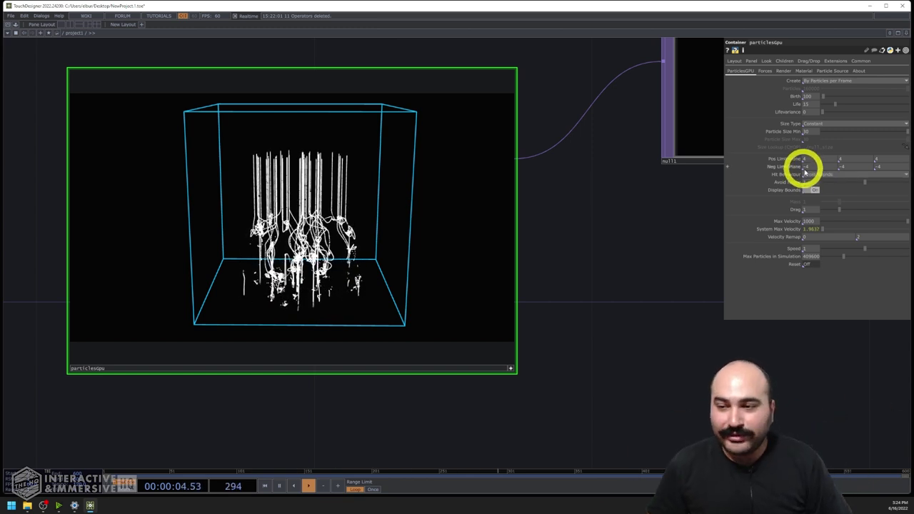
pyautogui.click(808, 175)
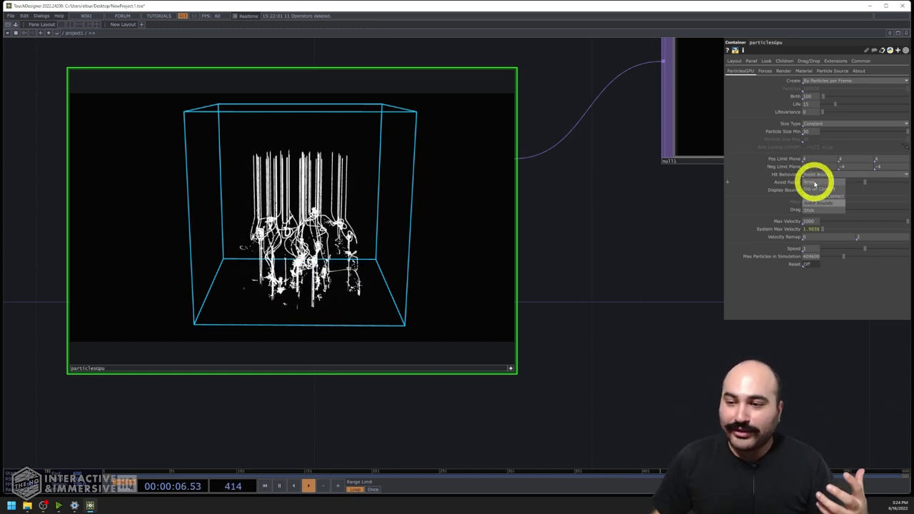
pyautogui.click(812, 184)
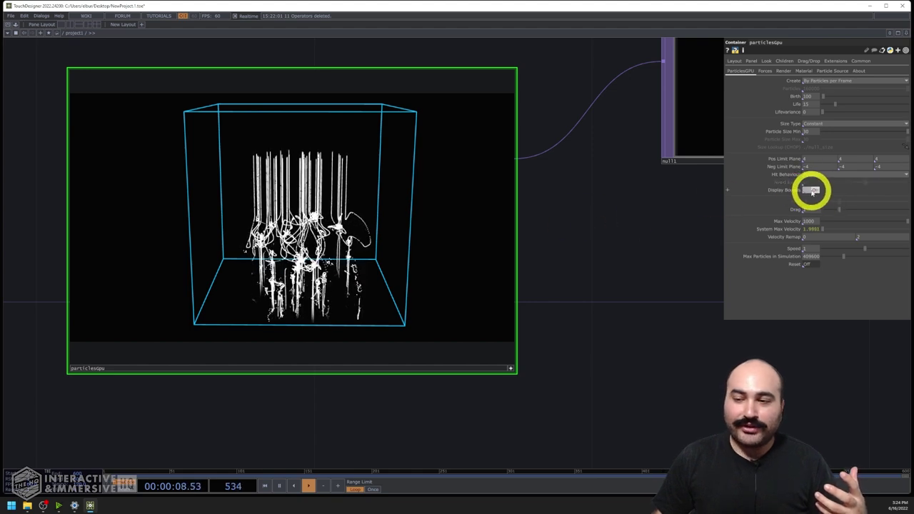
pyautogui.click(816, 191)
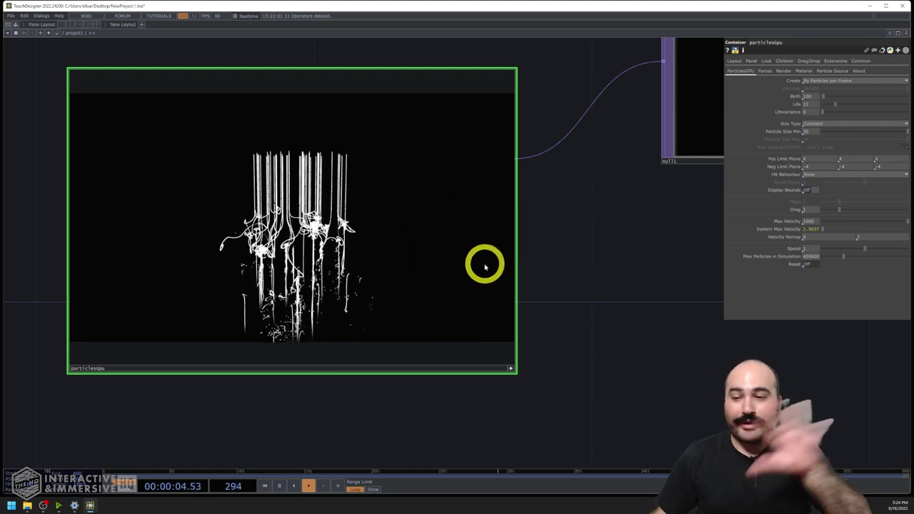
pyautogui.scroll(-2, 566, 260)
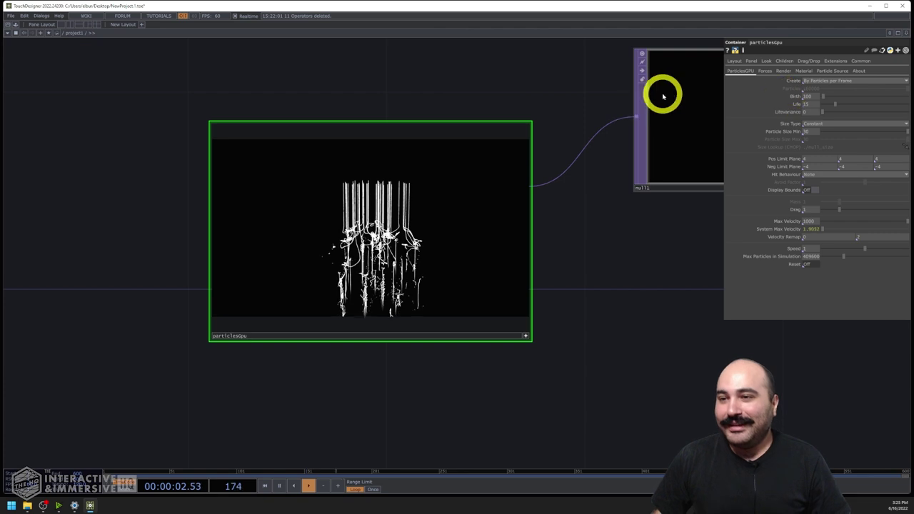
# Step: Set the particlesGpu Create mode to By Total Number of Particles
pyautogui.click(811, 82)
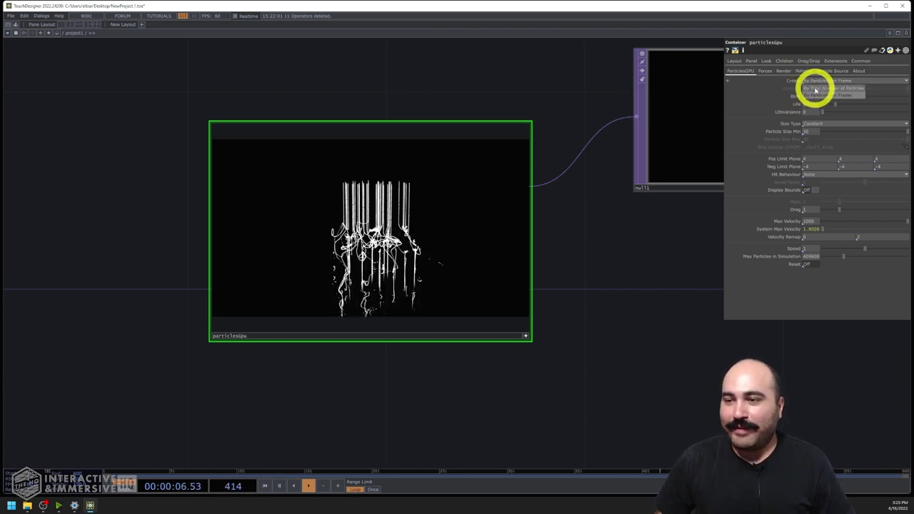
pyautogui.click(829, 88)
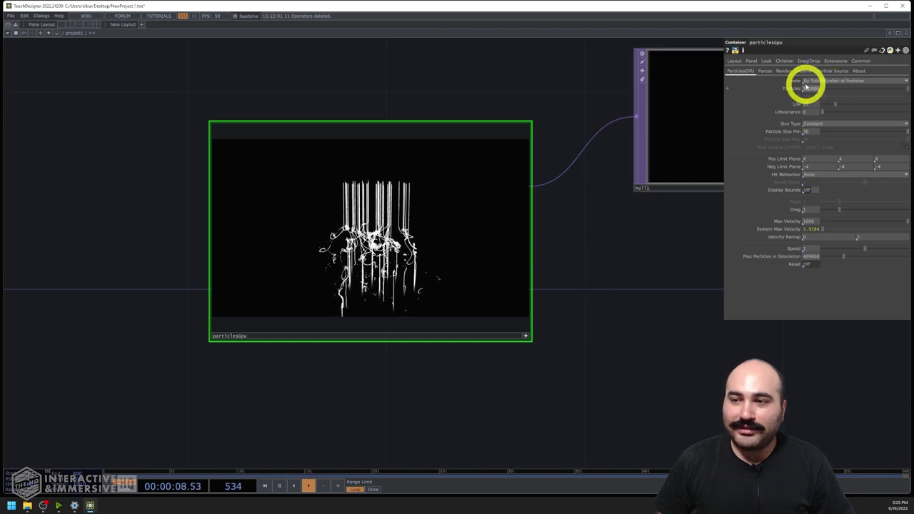
pyautogui.click(809, 89)
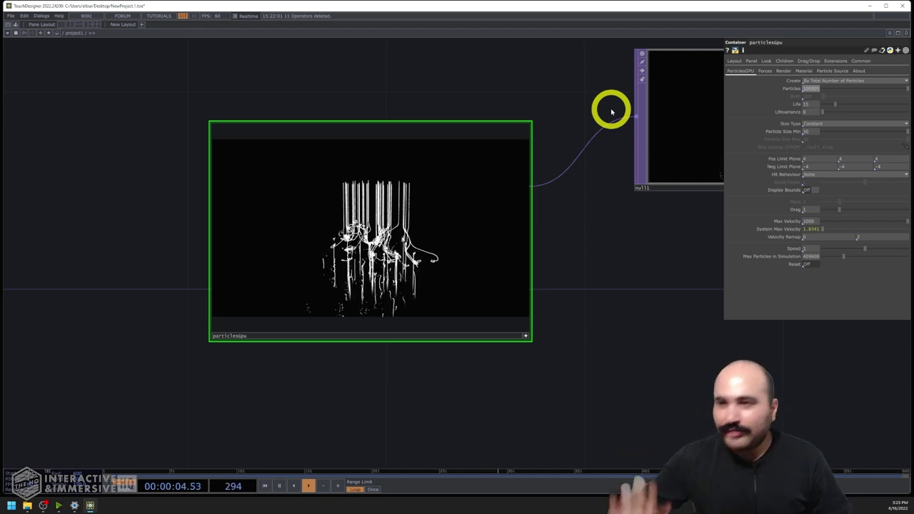
# Step: Set the particlesGpu Size Type to Random, with Particle Size Min 1 and Particle Size Max 50
pyautogui.moveTo(411, 141); pyautogui.dragTo(447, 155)
pyautogui.scroll(3, 457, 129)
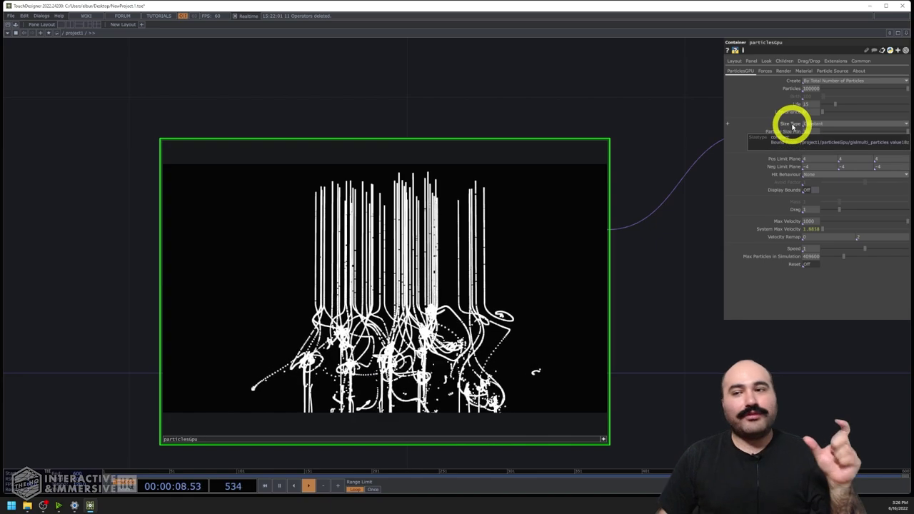
pyautogui.click(810, 127)
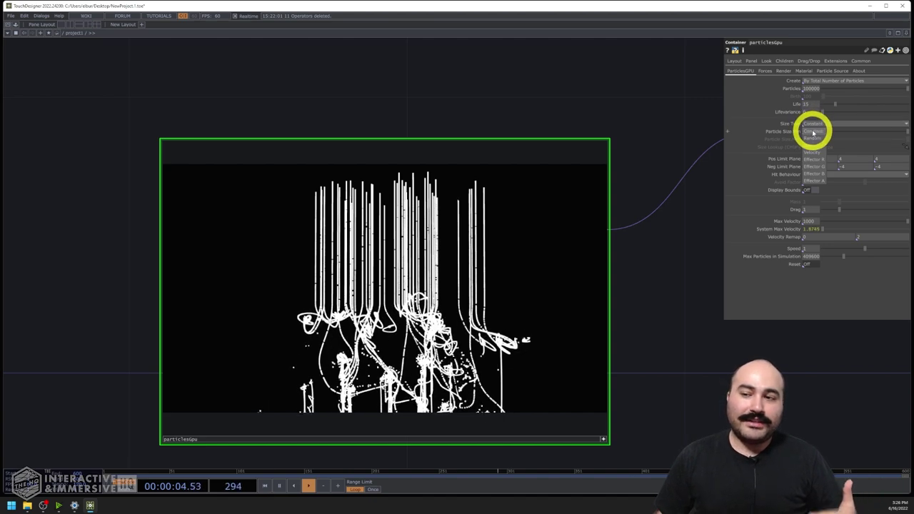
pyautogui.click(813, 133)
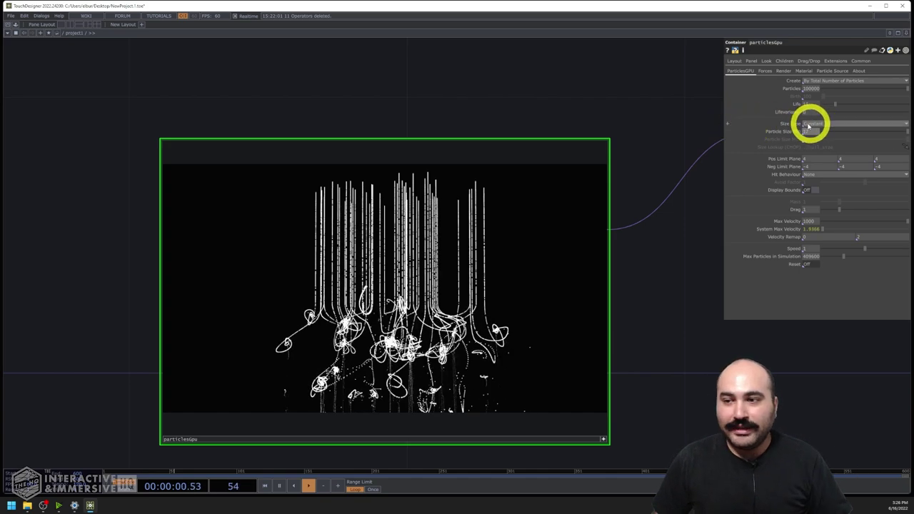
pyautogui.click(816, 126)
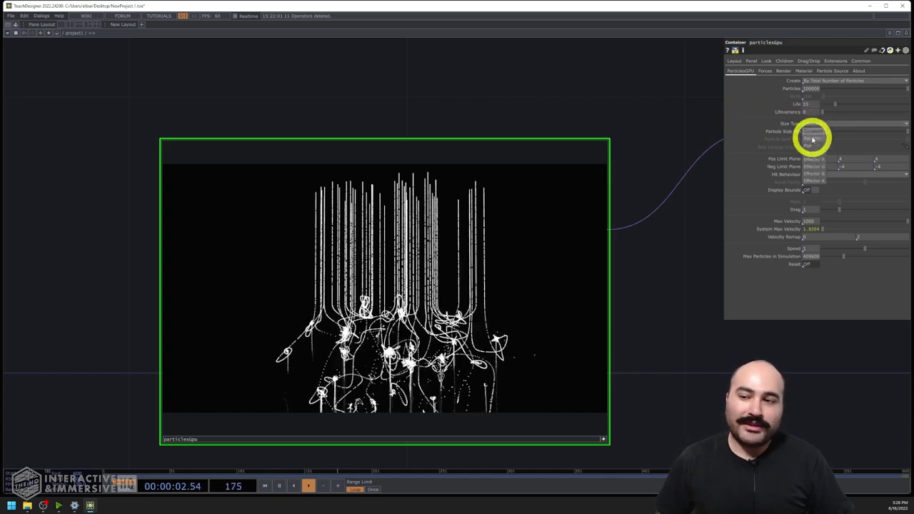
pyautogui.click(810, 141)
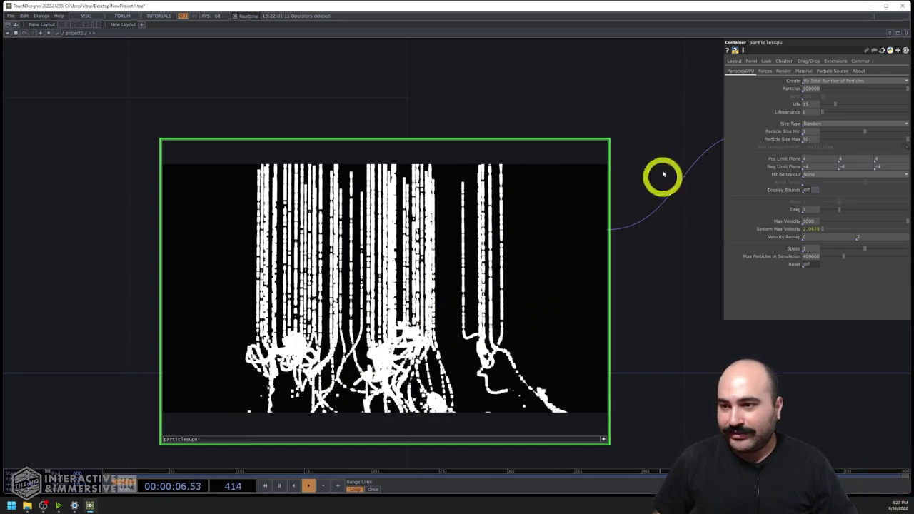
# Step: Change the particlesGpu Size Type to Age
pyautogui.click(812, 124)
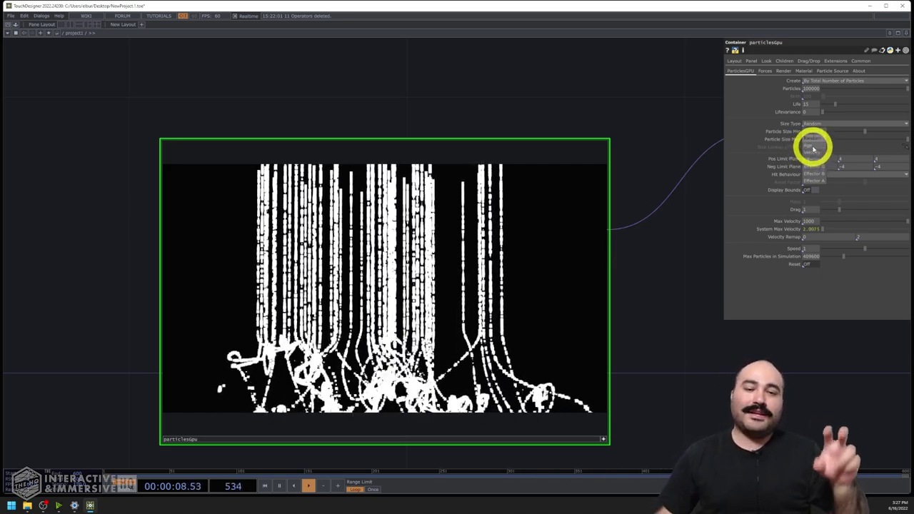
pyautogui.click(813, 149)
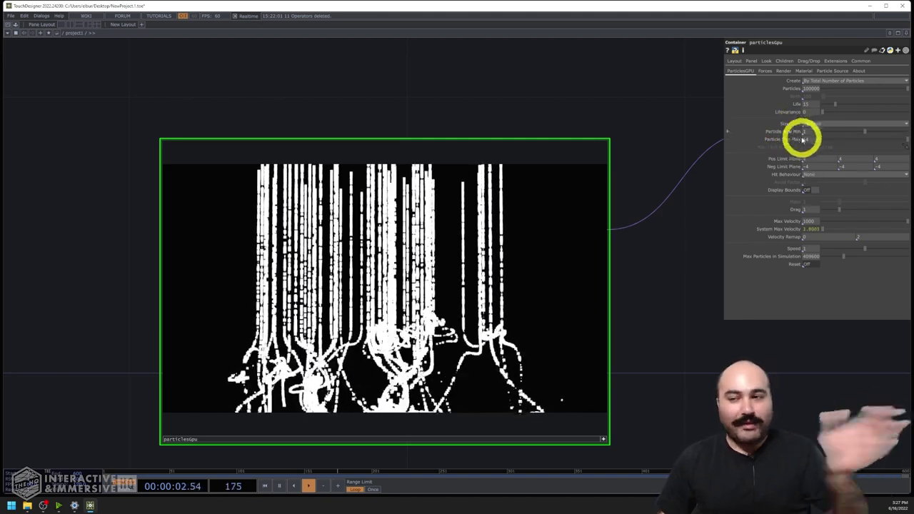
pyautogui.click(810, 123)
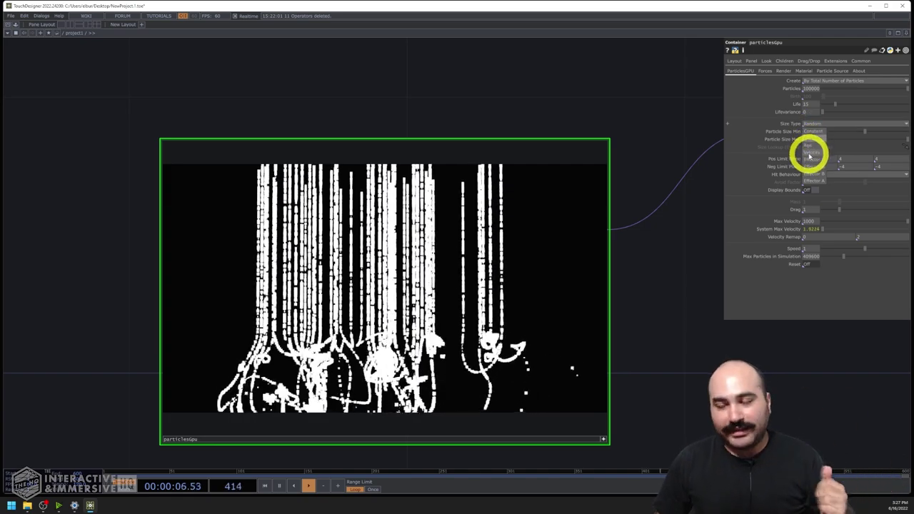
pyautogui.moveTo(633, 105); pyautogui.dragTo(663, 172)
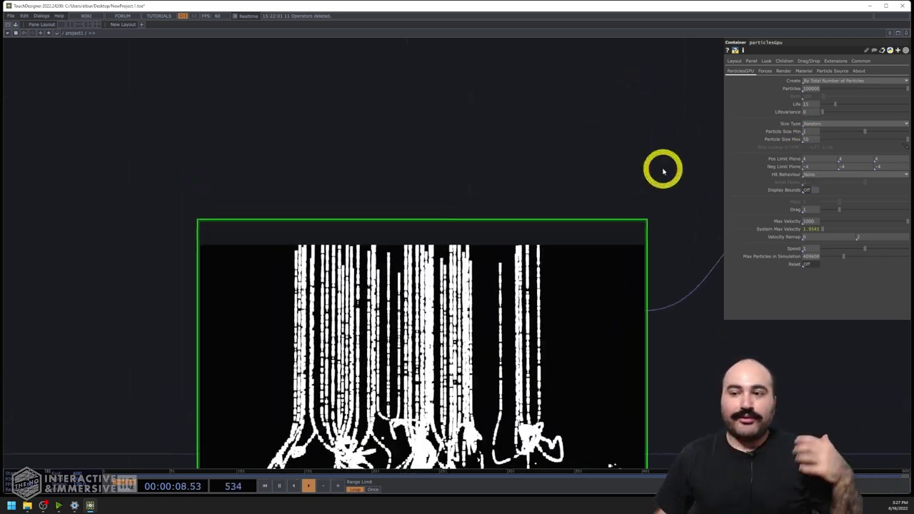
pyautogui.scroll(-3, 607, 149)
pyautogui.moveTo(619, 114); pyautogui.dragTo(588, 116)
pyautogui.click(814, 124)
pyautogui.click(811, 147)
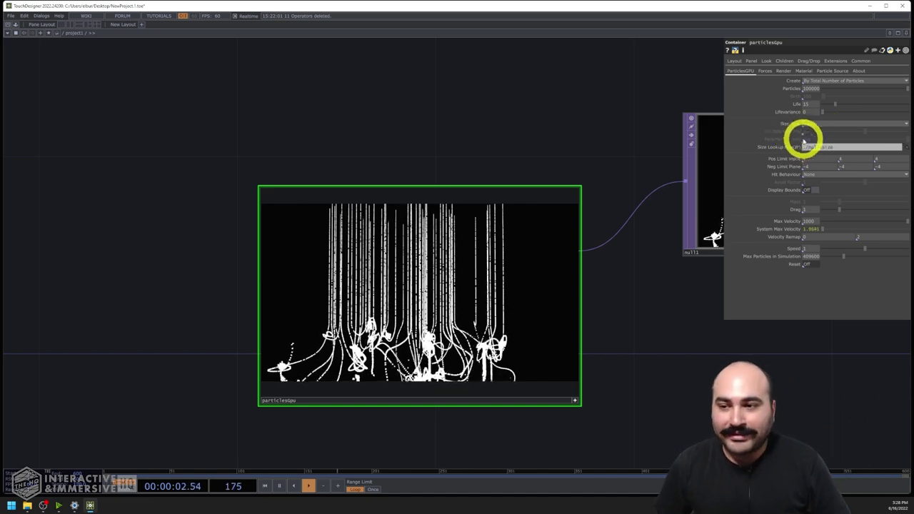
# Step: Check the Size Lookup CHOP reference and locate its default null_size curve inside the particlesGpu network
pyautogui.moveTo(770, 148)
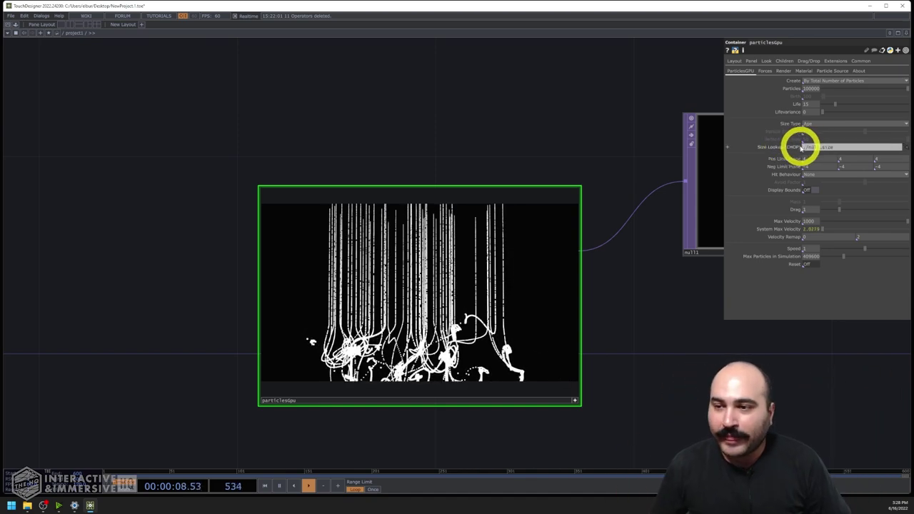
pyautogui.click(820, 147)
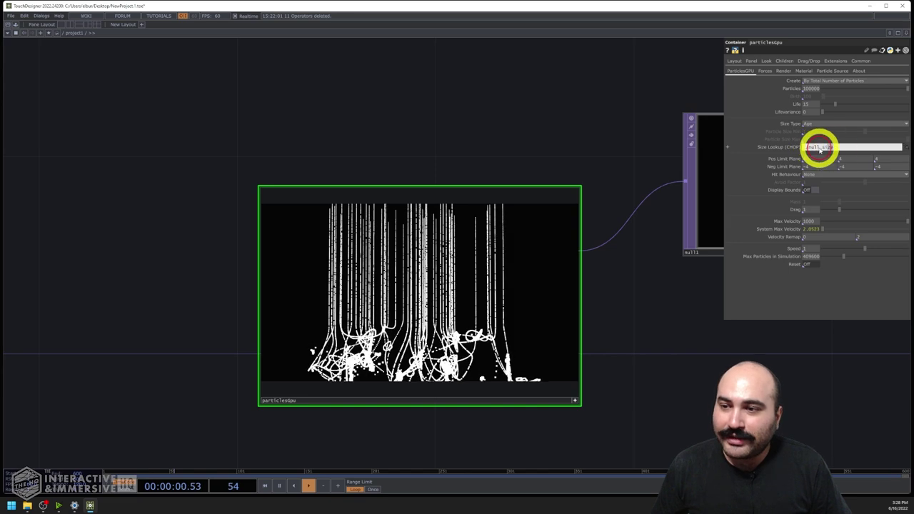
pyautogui.press('Return')
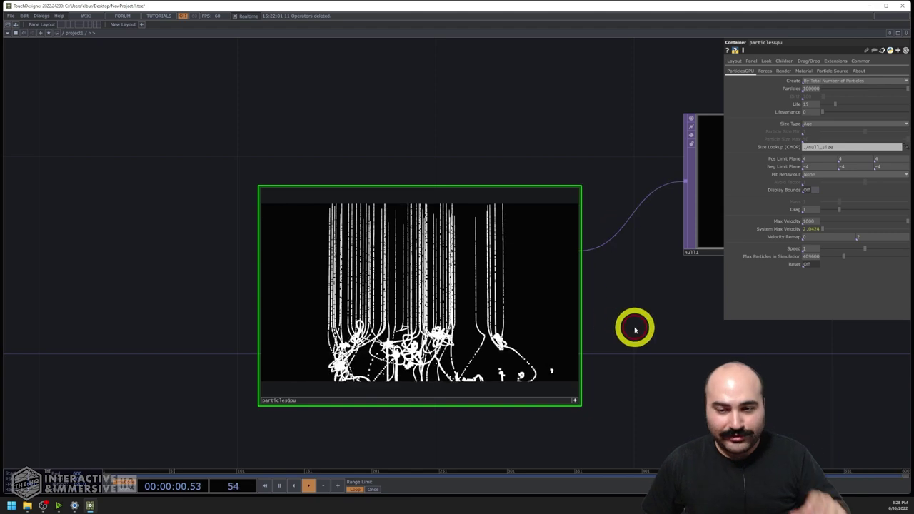
pyautogui.press('i')
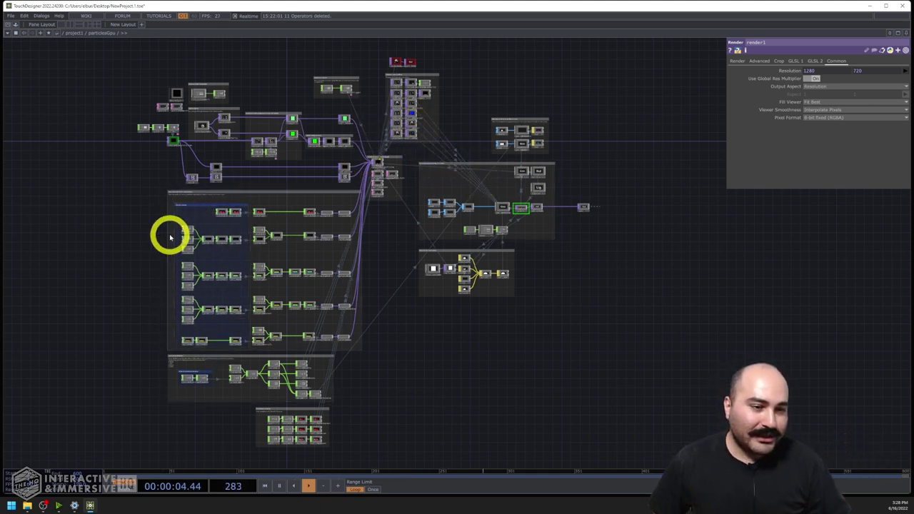
pyautogui.scroll(5, 179, 206)
pyautogui.scroll(3, 179, 206)
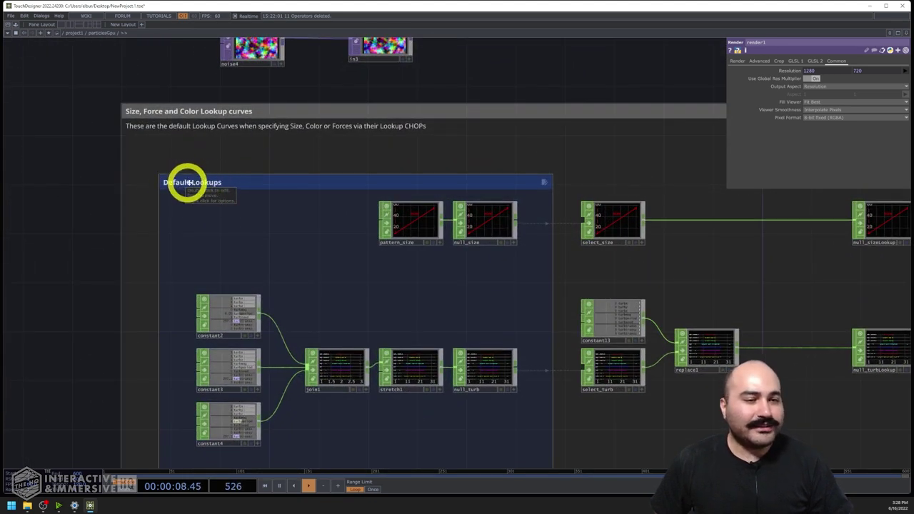
pyautogui.click(488, 220)
# Step: Examine the default turbulence, wind and external lookup nulls inside particlesGpu, and return to the project network
pyautogui.click(484, 375)
pyautogui.moveTo(572, 285); pyautogui.dragTo(482, 114)
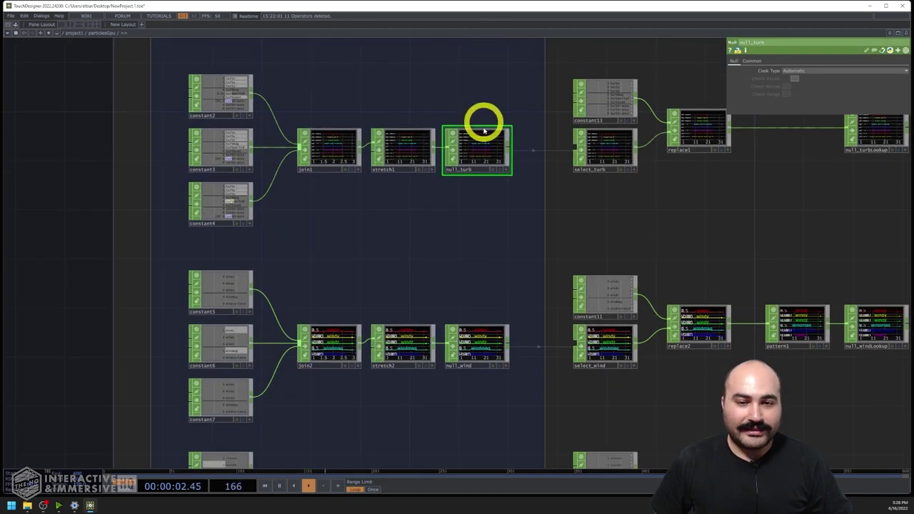
pyautogui.click(474, 344)
pyautogui.moveTo(585, 408); pyautogui.dragTo(578, 223)
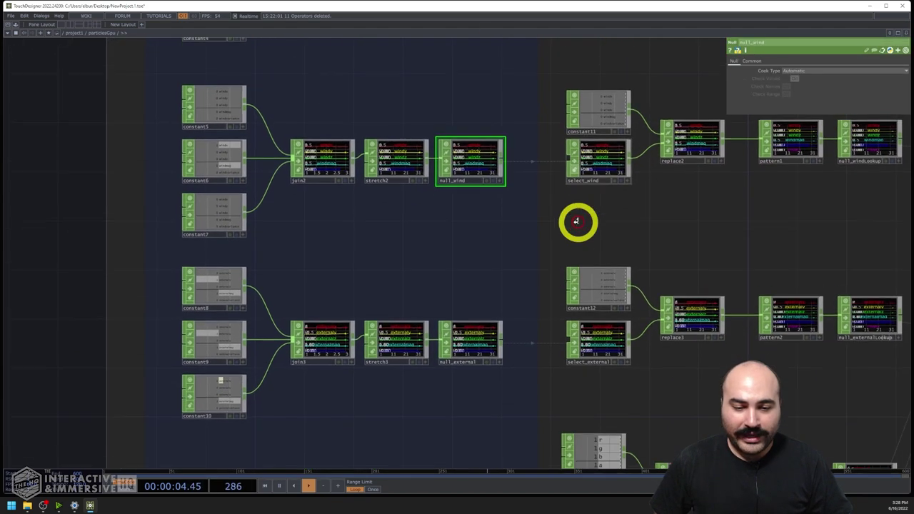
pyautogui.click(469, 347)
pyautogui.moveTo(557, 88)
pyautogui.mouseDown()
pyautogui.moveTo(552, 196)
pyautogui.moveTo(564, 95)
pyautogui.moveTo(553, 88)
pyautogui.moveTo(547, 182)
pyautogui.mouseUp()
pyautogui.click(469, 89)
pyautogui.moveTo(606, 63); pyautogui.dragTo(607, 137)
pyautogui.press('u')
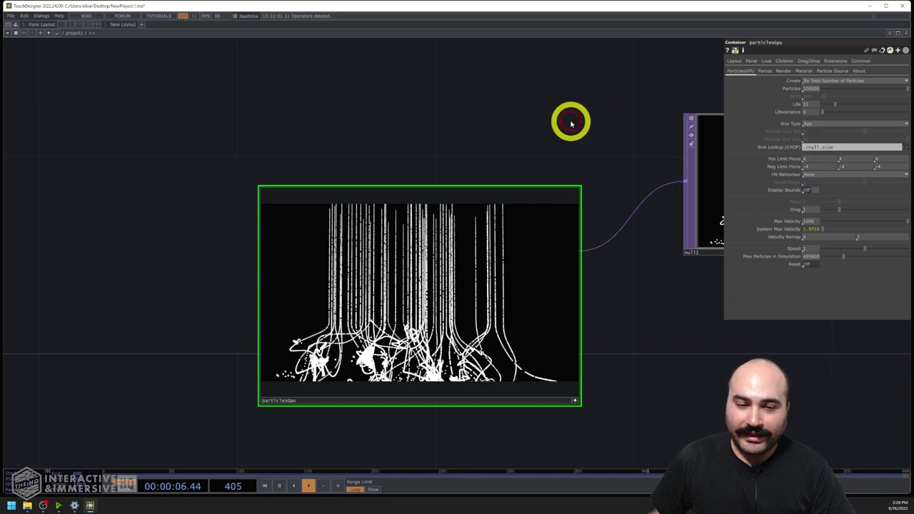
# Step: Review the default null_size curve inside particlesGpu and return to its Size Lookup reference in the project network
pyautogui.press('i')
pyautogui.scroll(2, 458, 142)
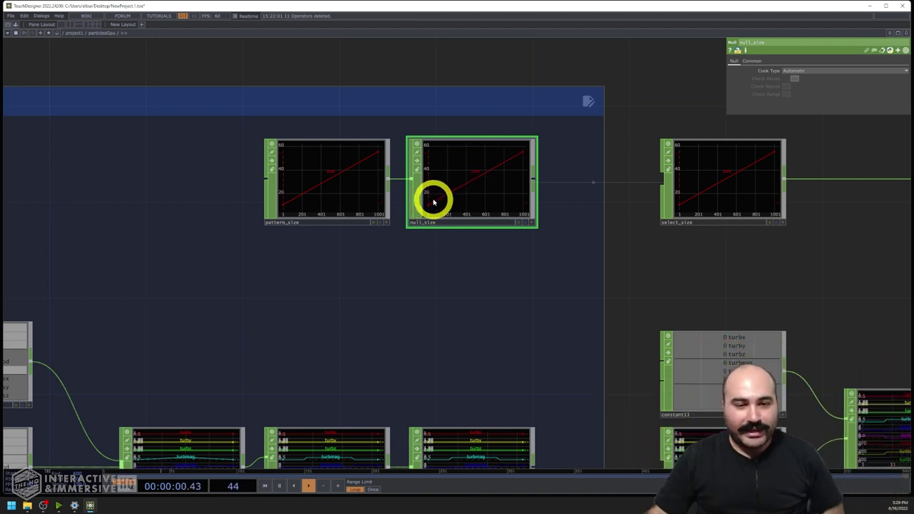
pyautogui.press('u')
pyautogui.moveTo(483, 197); pyautogui.dragTo(829, 148)
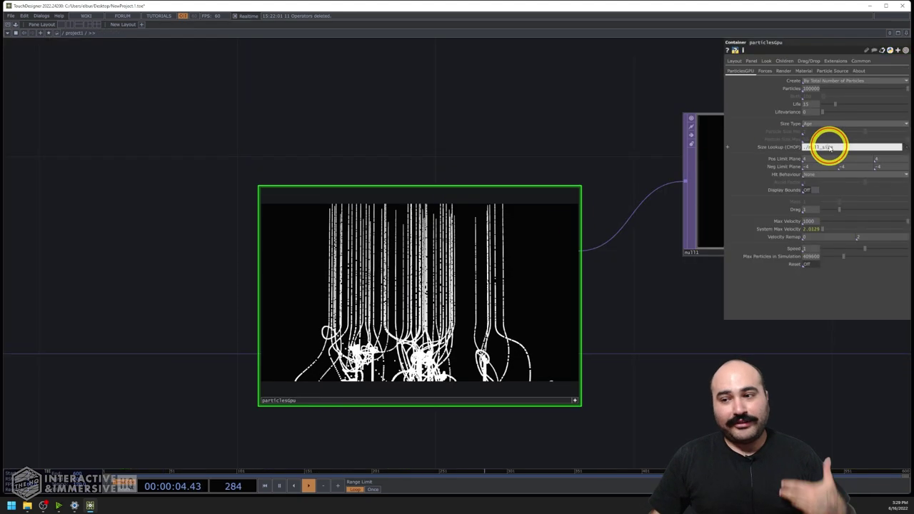
# Step: Add a Pattern CHOP in the empty area above particlesGpu
pyautogui.moveTo(491, 107); pyautogui.dragTo(509, 233)
pyautogui.press('Tab')
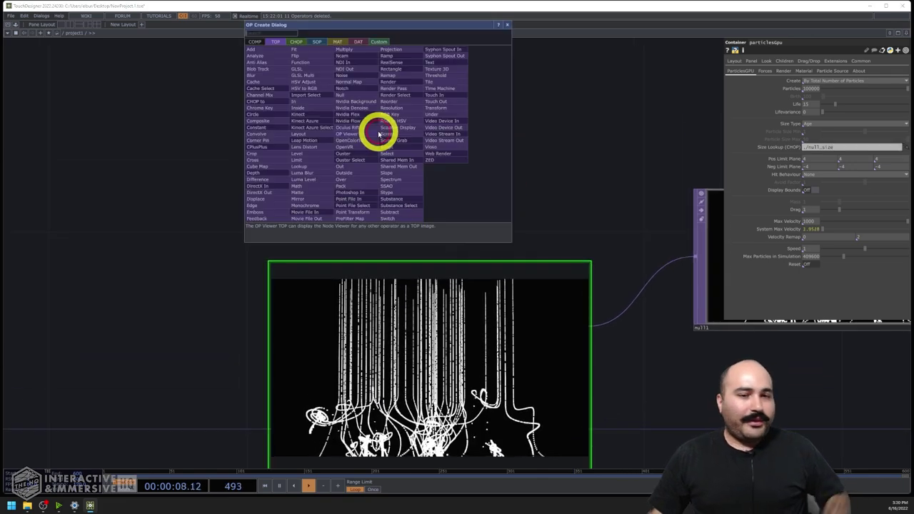
pyautogui.click(296, 42)
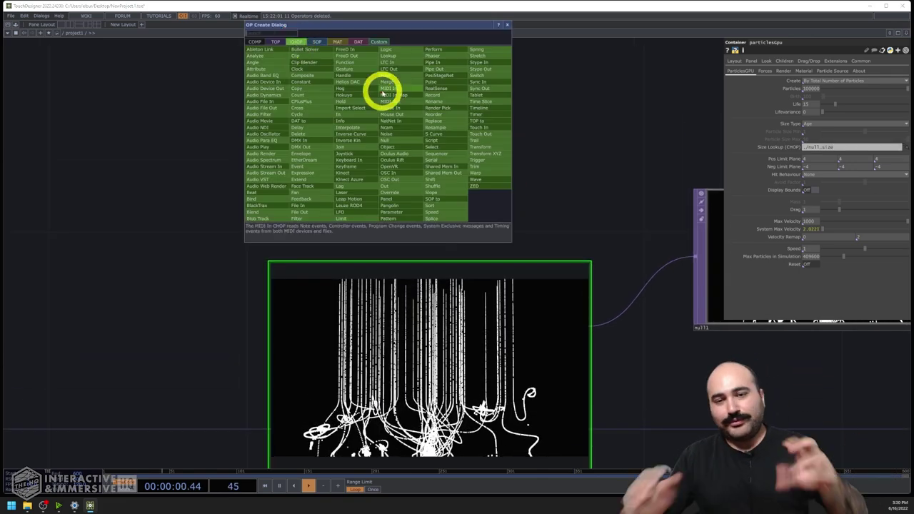
pyautogui.write('pat')
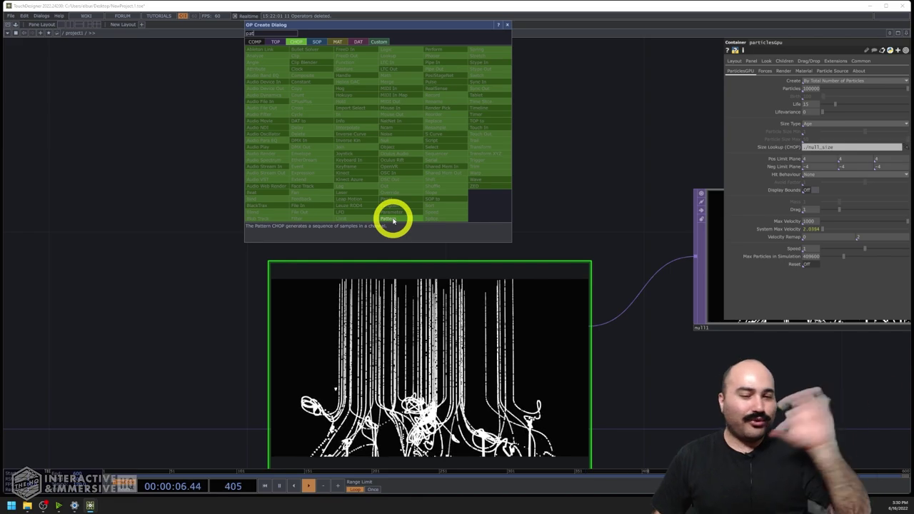
pyautogui.click(391, 219)
pyautogui.click(443, 100)
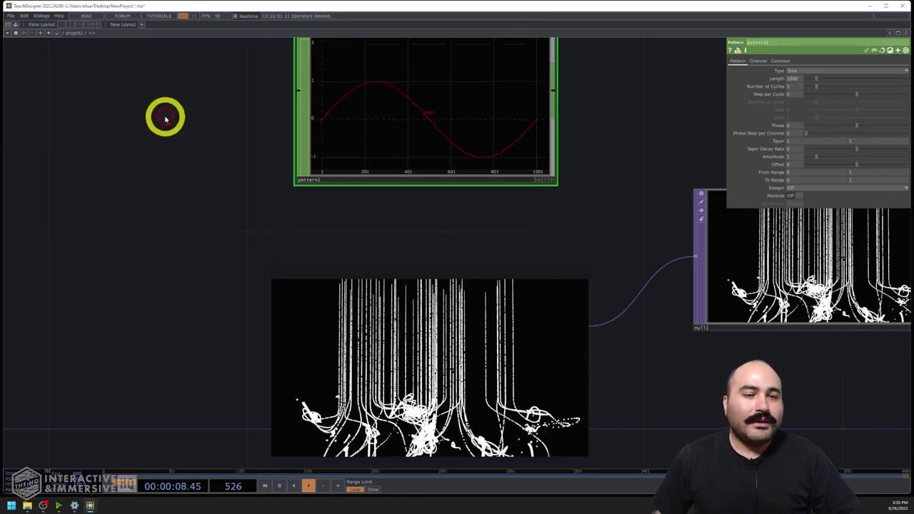
pyautogui.moveTo(162, 212); pyautogui.dragTo(136, 325)
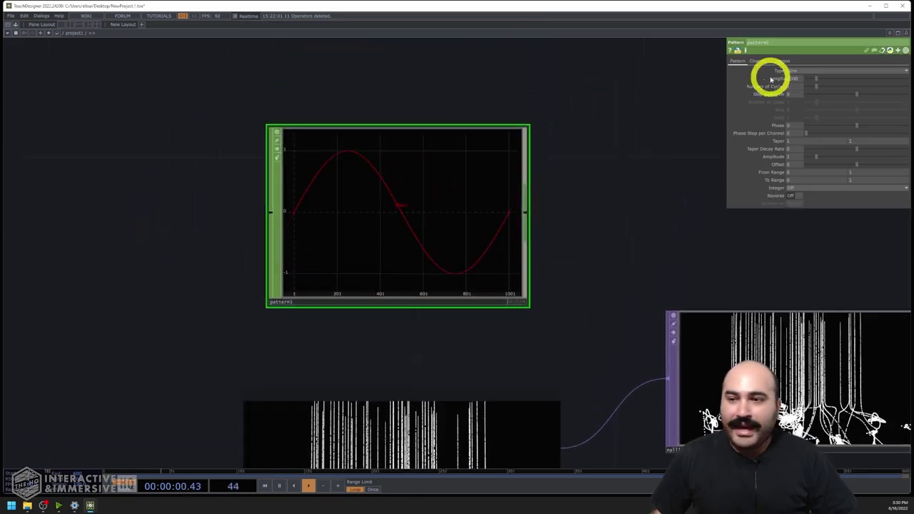
# Step: Set the Pattern CHOP's type to Ramp and its To Range to 5 and 30
pyautogui.click(799, 70)
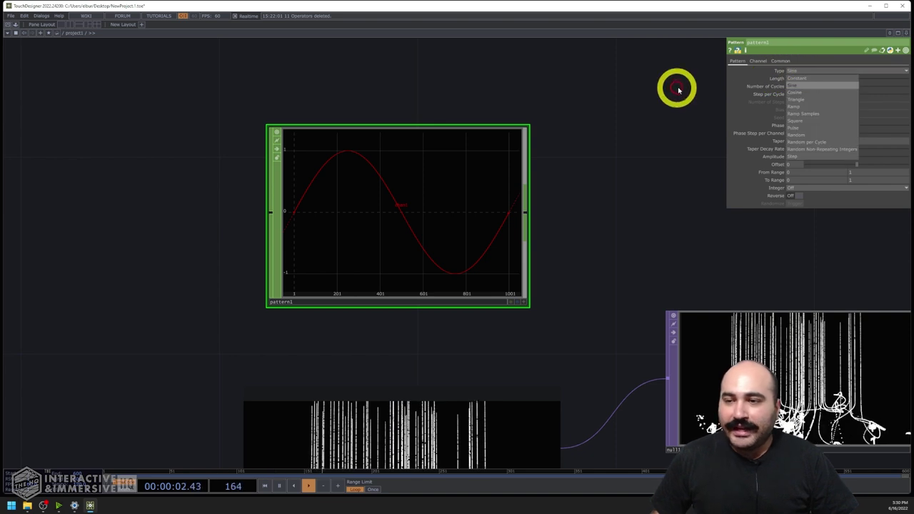
pyautogui.click(787, 106)
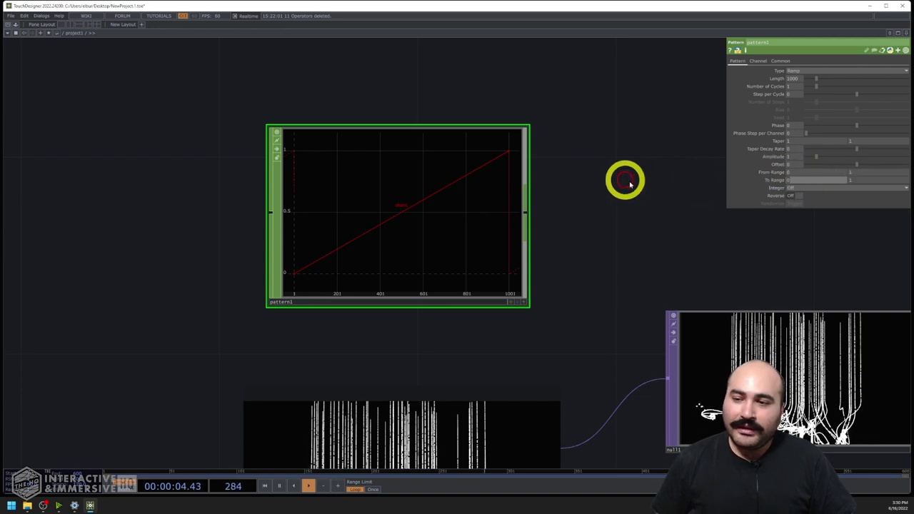
pyautogui.write('5')
pyautogui.press('Tab')
pyautogui.write('30')
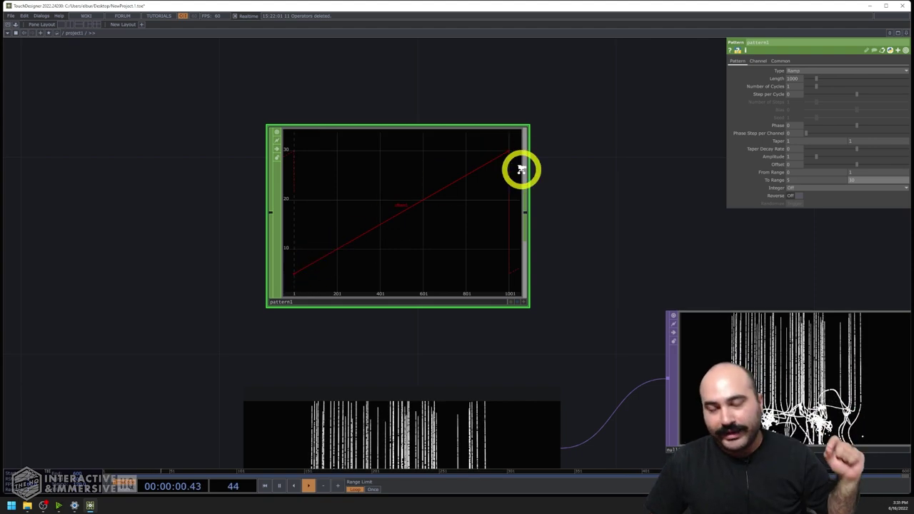
# Step: Move the pattern away from particlesGpu, wire it into a new Null CHOP, and name the null null_size_lookup
pyautogui.scroll(-5, 522, 171)
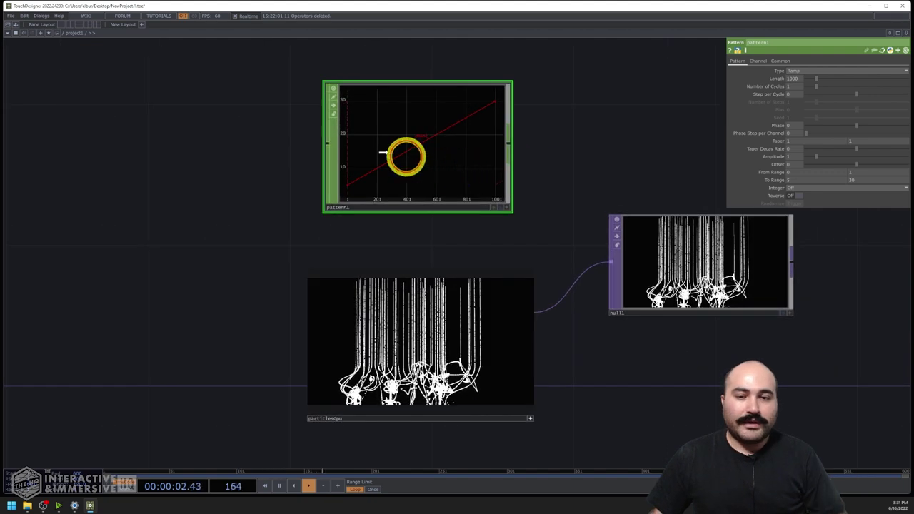
pyautogui.moveTo(438, 166); pyautogui.dragTo(184, 107)
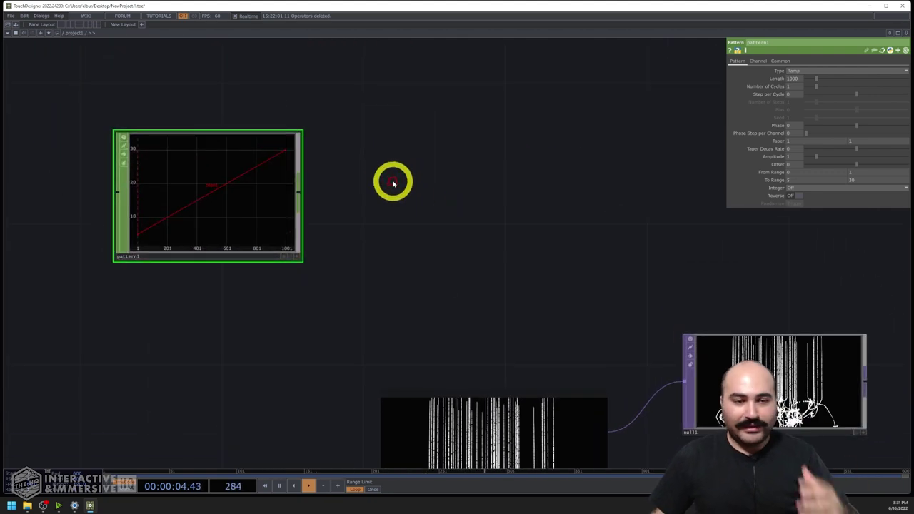
pyautogui.press('Tab')
pyautogui.write('null')
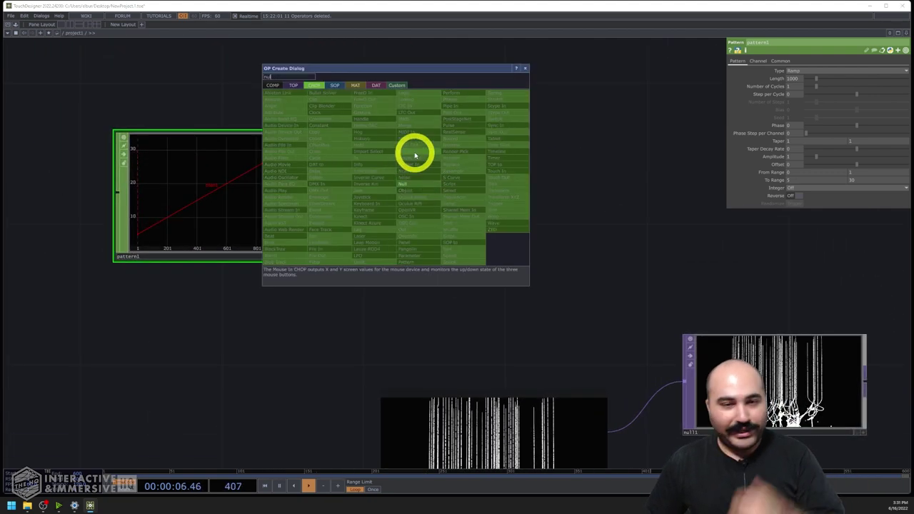
pyautogui.click(417, 186)
pyautogui.click(480, 195)
pyautogui.moveTo(298, 192); pyautogui.dragTo(371, 194)
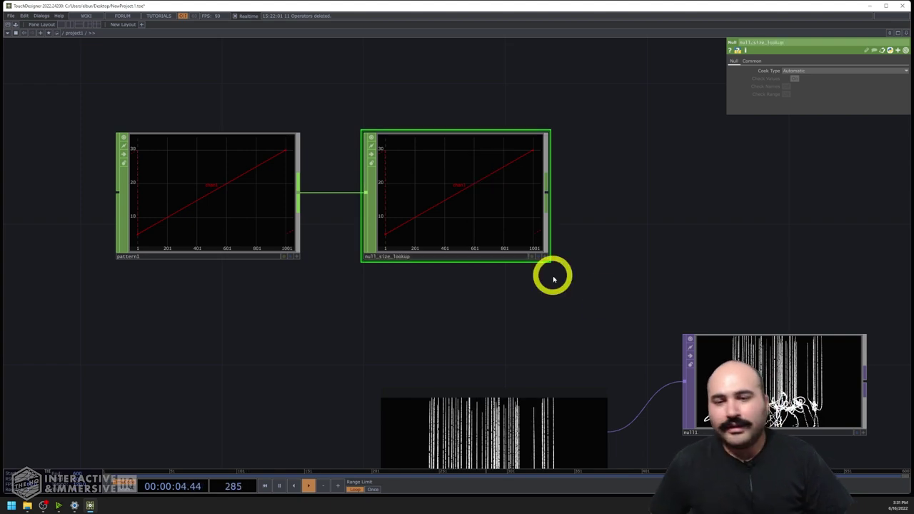
# Step: Assign null_size_lookup as the Size Lookup CHOP of particlesGpu and check the particles in its viewer
pyautogui.scroll(-5, 576, 210)
pyautogui.scroll(-2, 550, 220)
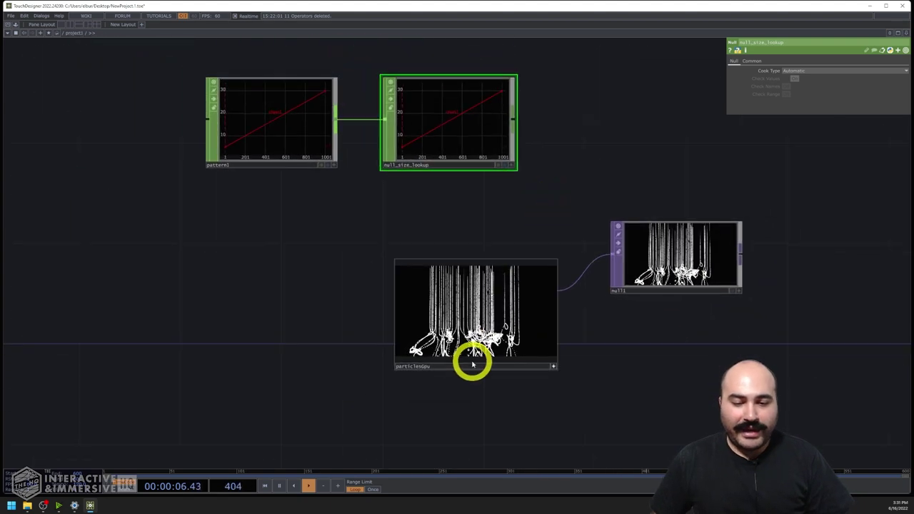
pyautogui.click(472, 363)
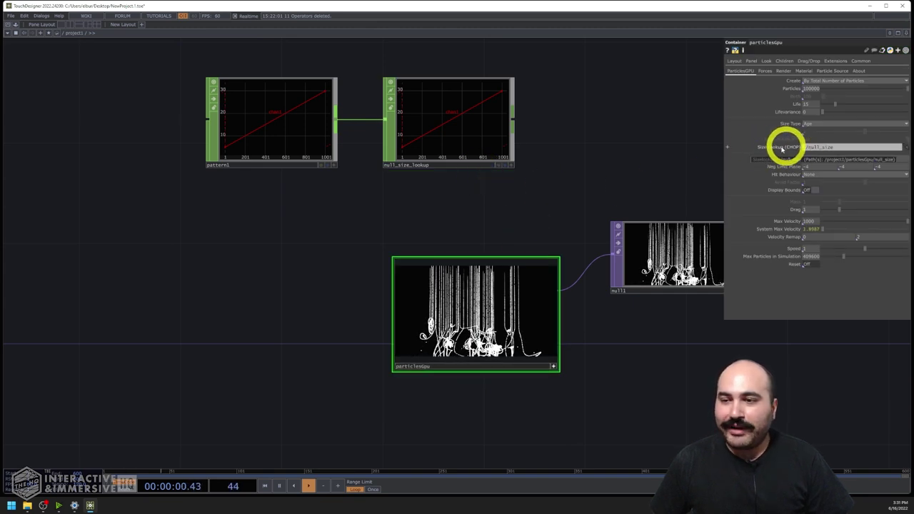
pyautogui.moveTo(457, 124); pyautogui.dragTo(815, 146)
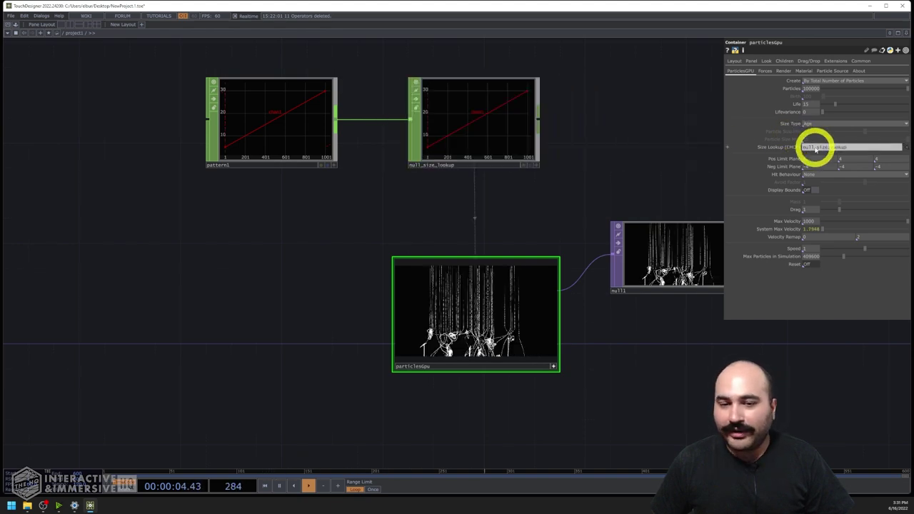
pyautogui.scroll(4, 496, 243)
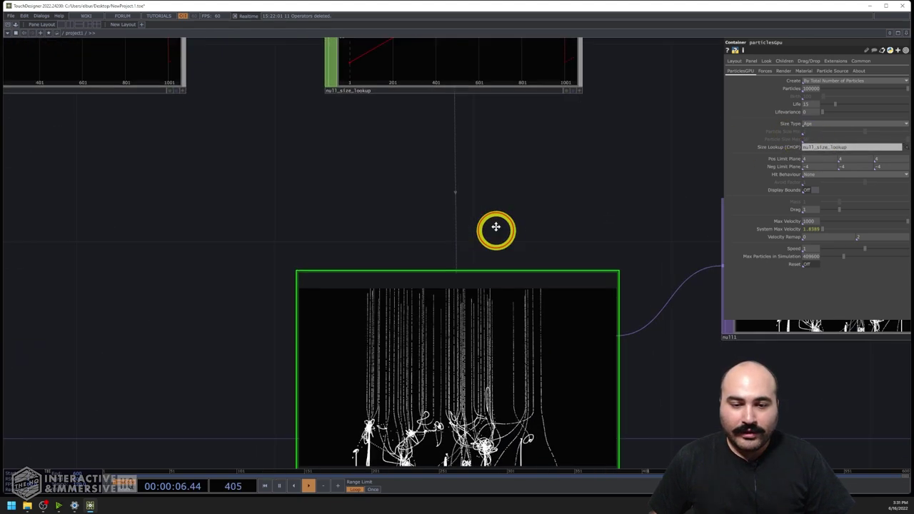
pyautogui.moveTo(493, 238); pyautogui.dragTo(481, 145)
pyautogui.scroll(3, 486, 138)
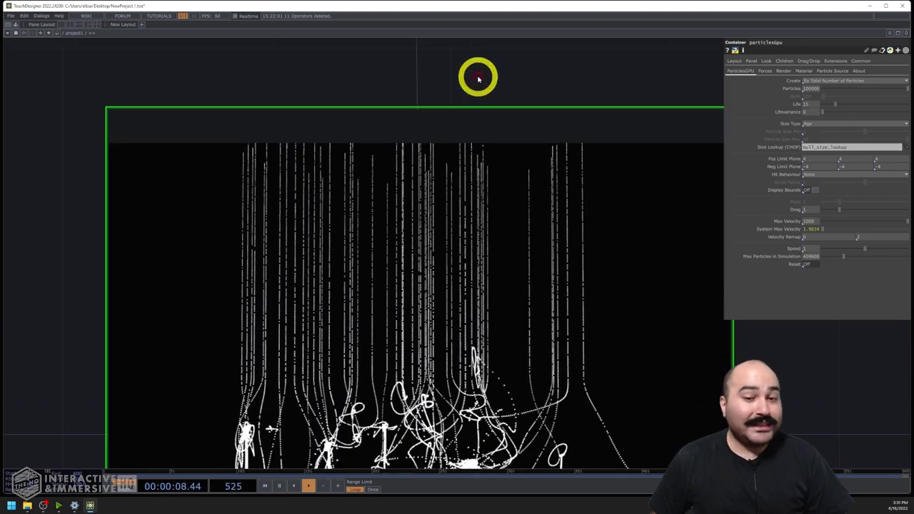
pyautogui.scroll(-2, 478, 76)
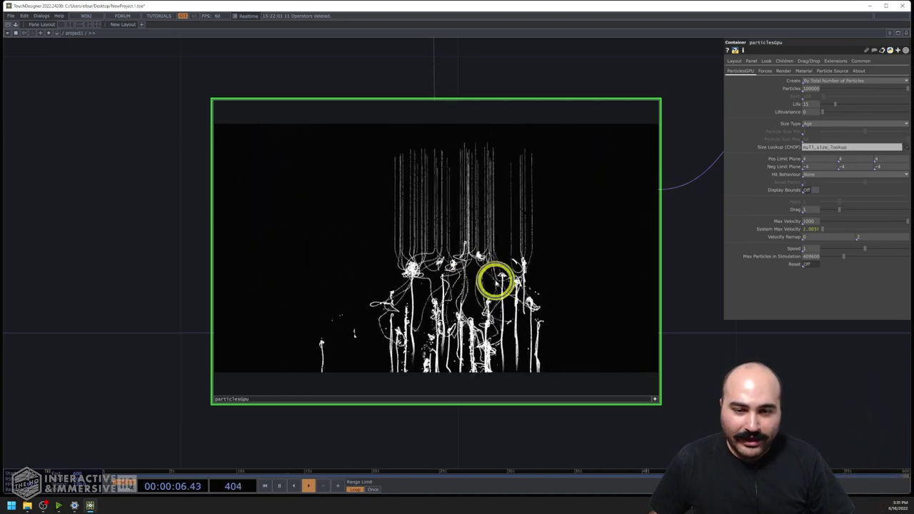
pyautogui.moveTo(470, 81); pyautogui.dragTo(450, 230)
pyautogui.scroll(-3, 450, 231)
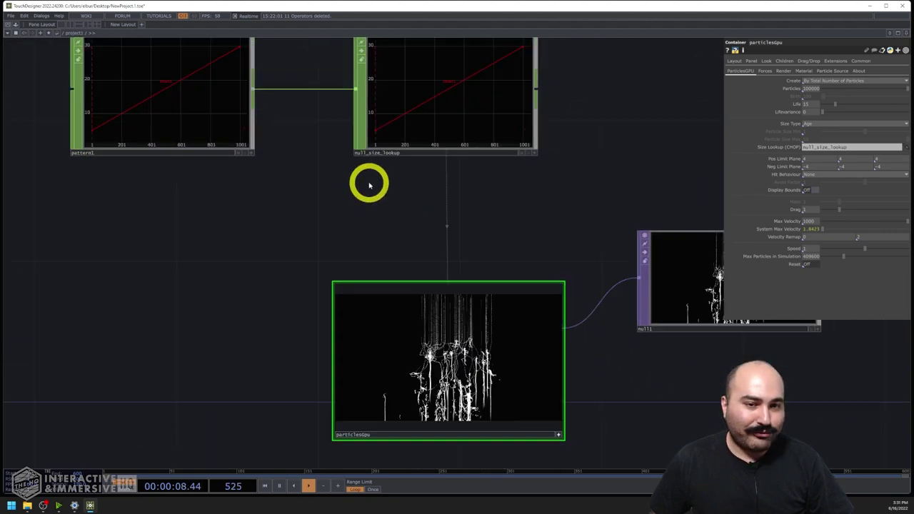
# Step: Raise the upper To Range value of pattern1 to 300 and inspect the enlarged particles
pyautogui.click(226, 111)
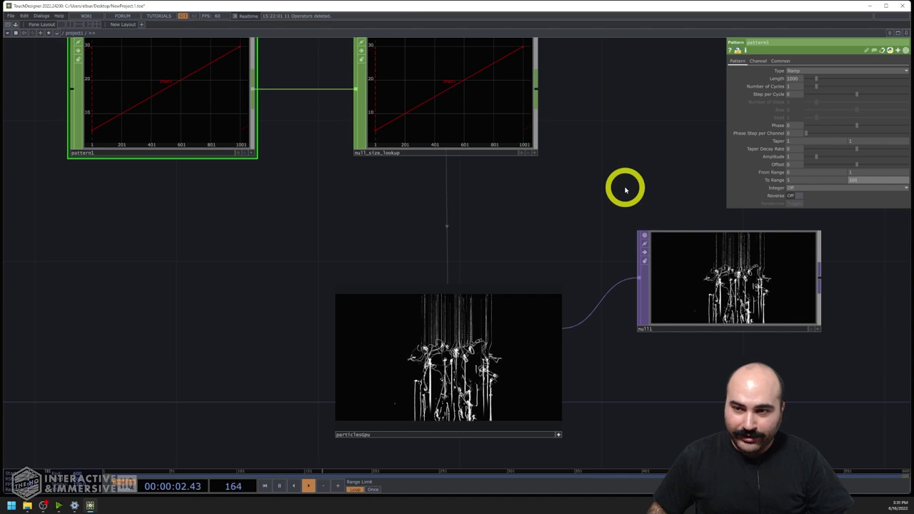
pyautogui.scroll(4, 498, 283)
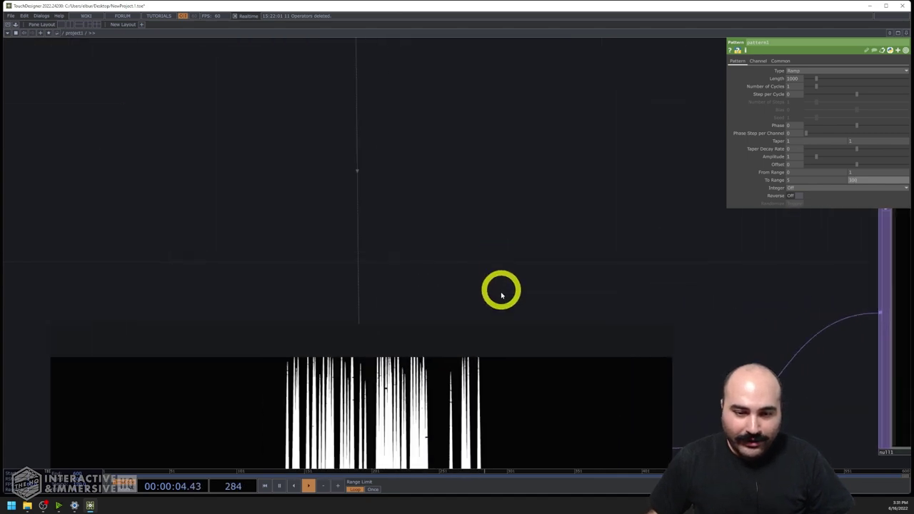
pyautogui.scroll(-2, 505, 180)
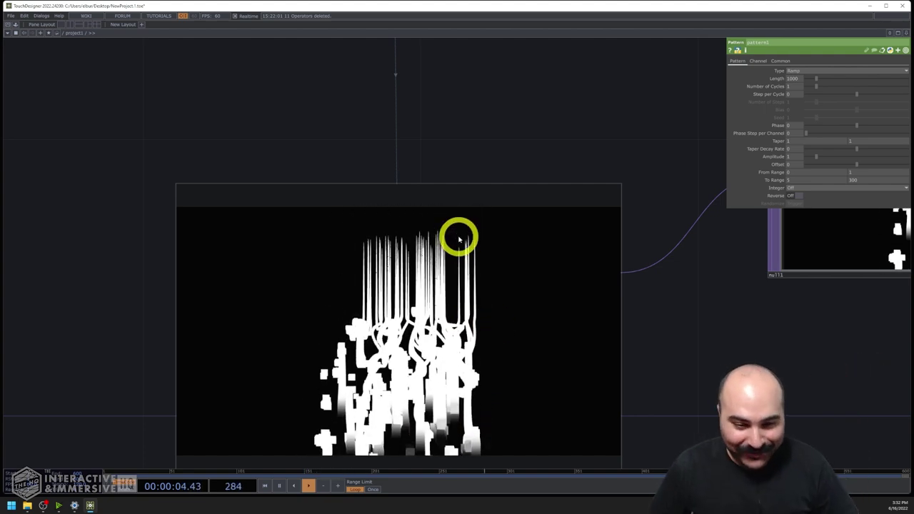
pyautogui.moveTo(502, 67); pyautogui.dragTo(586, 173)
pyautogui.scroll(-2, 593, 300)
# Step: Change the type of pattern1 to Sine and check how the size curve affects the particles
pyautogui.click(558, 284)
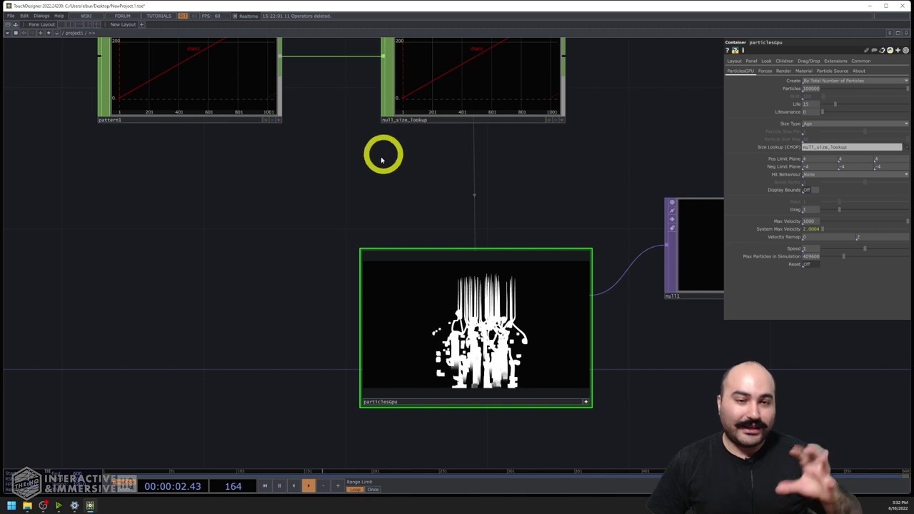
pyautogui.moveTo(441, 187); pyautogui.dragTo(477, 202)
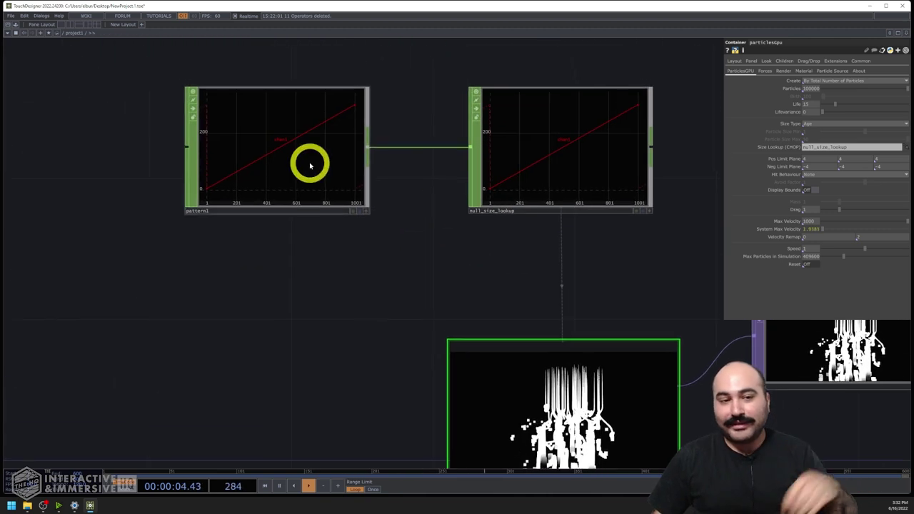
pyautogui.click(310, 164)
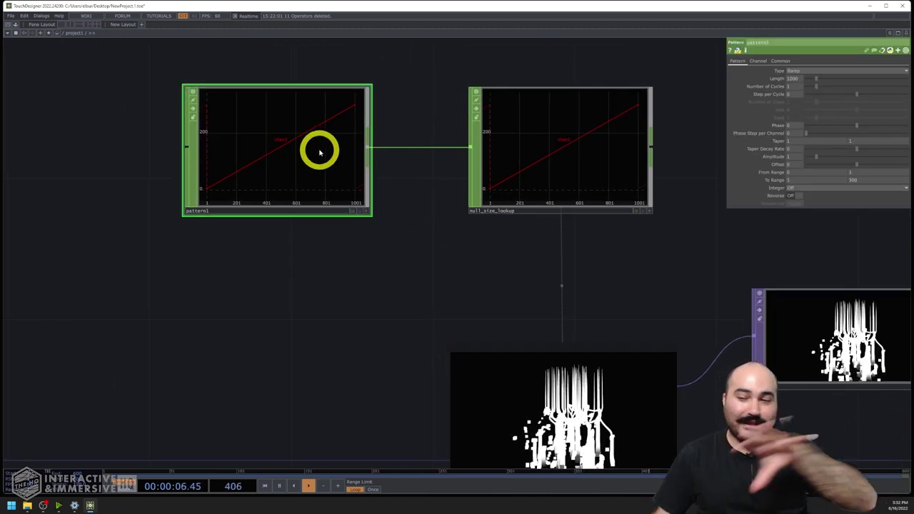
pyautogui.click(800, 71)
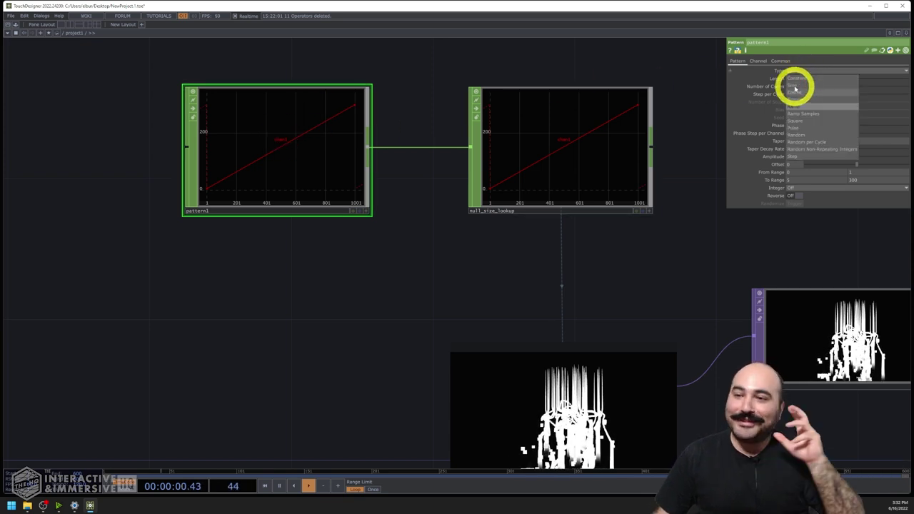
pyautogui.click(795, 86)
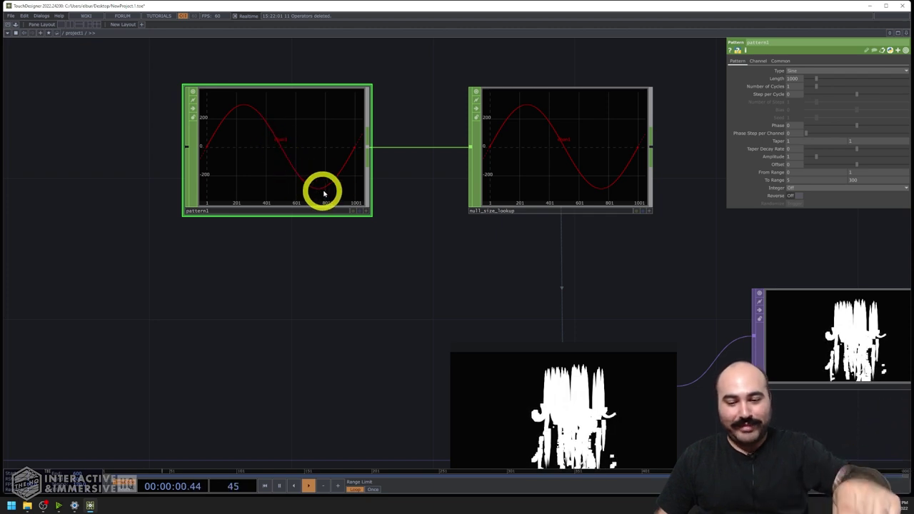
pyautogui.moveTo(441, 279); pyautogui.dragTo(371, 161)
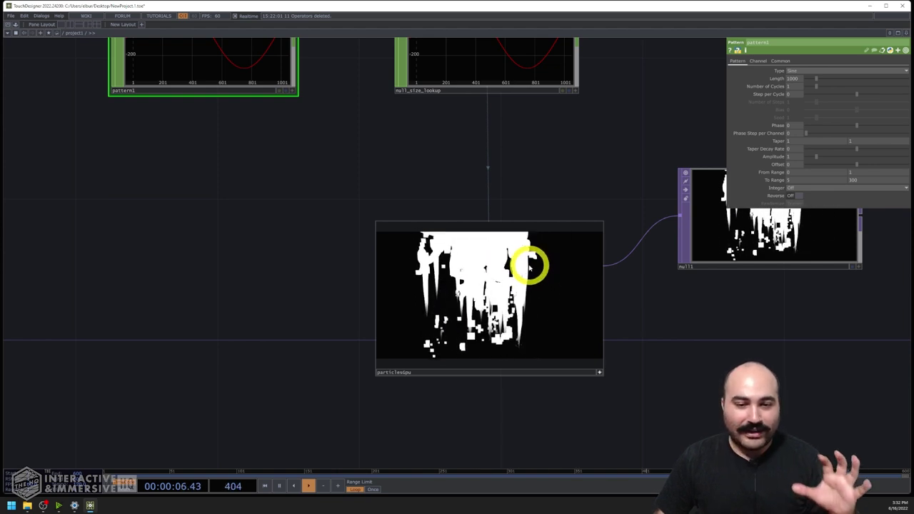
pyautogui.moveTo(505, 167); pyautogui.dragTo(468, 247)
pyautogui.scroll(-2, 468, 248)
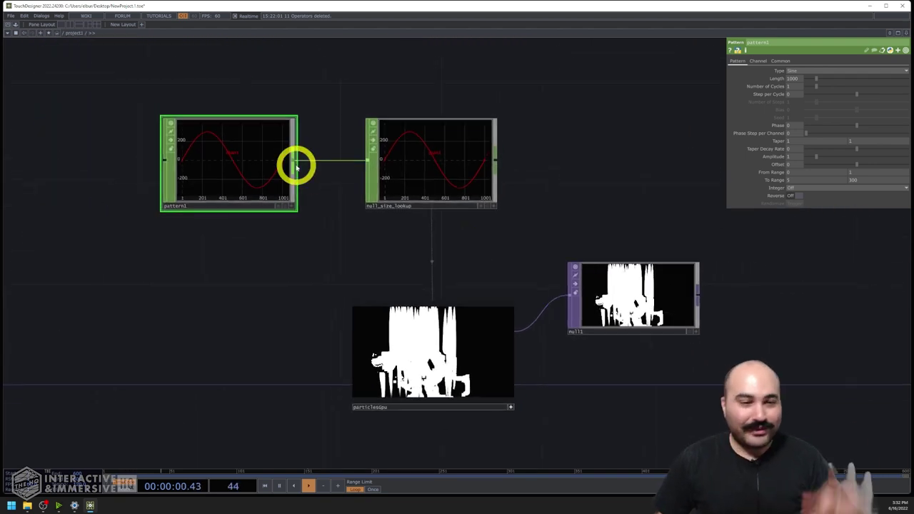
# Step: Check the texture info of null1, then set the particlesGpu render resolution to 1920 by 1080
pyautogui.click(453, 326)
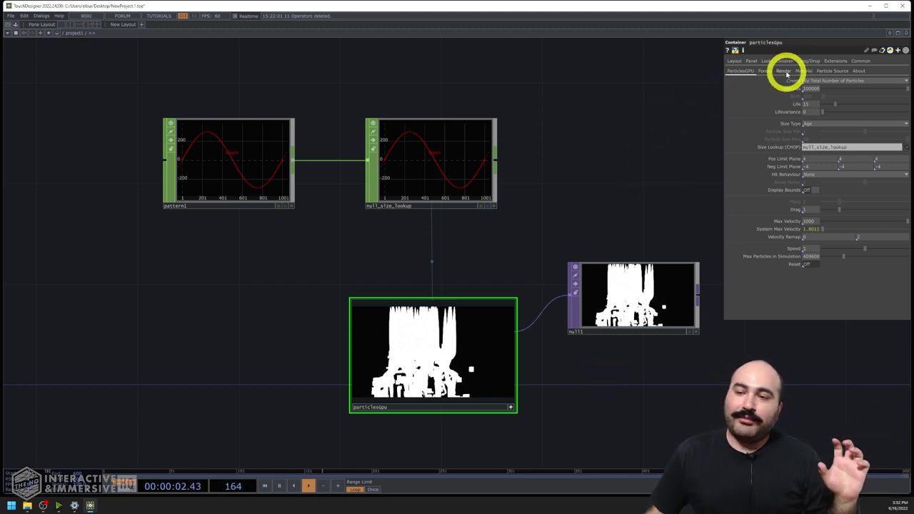
pyautogui.click(785, 71)
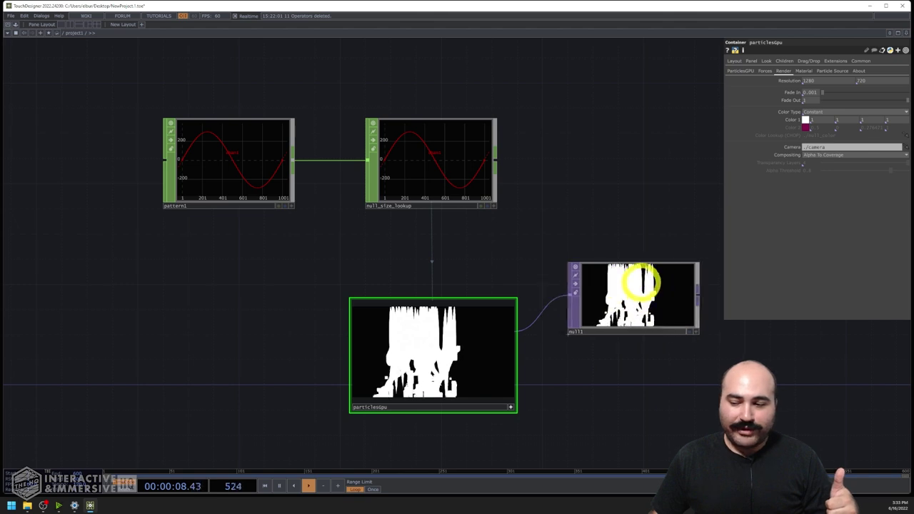
pyautogui.click(629, 314)
pyautogui.middleClick(607, 286)
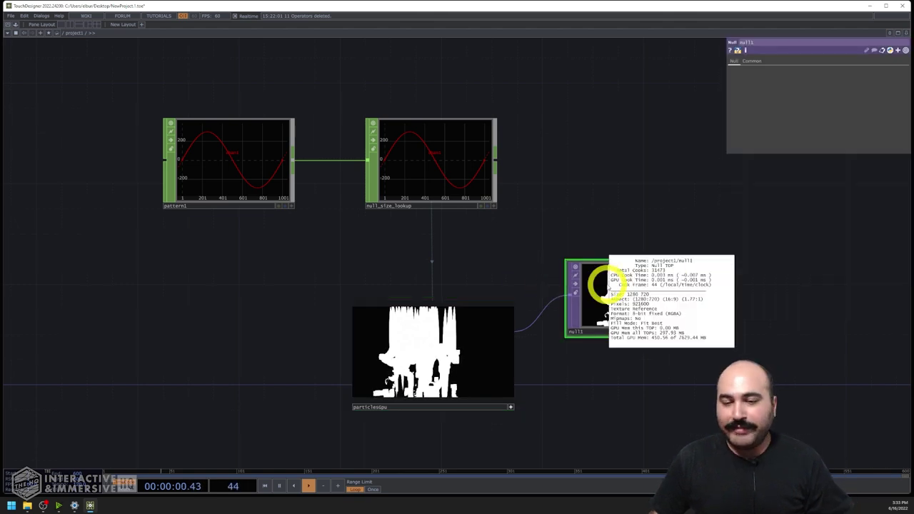
pyautogui.moveTo(505, 282); pyautogui.dragTo(451, 338)
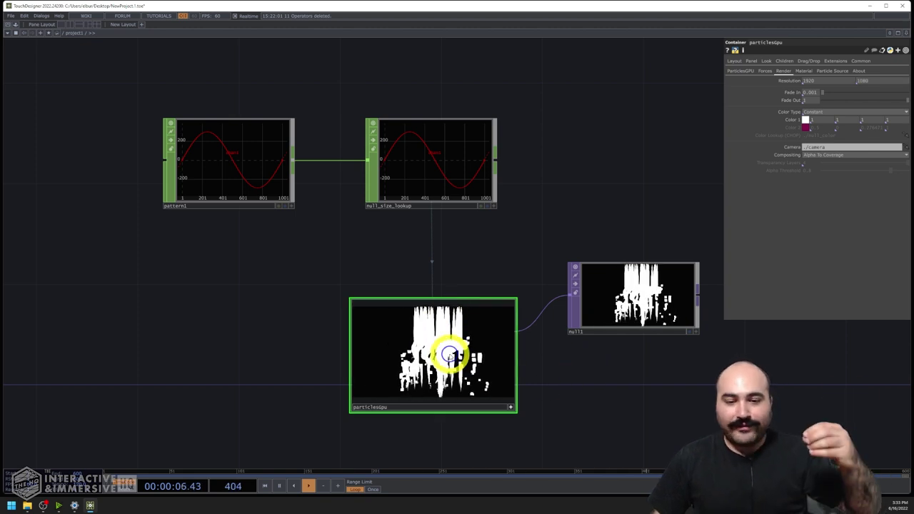
pyautogui.scroll(4, 434, 290)
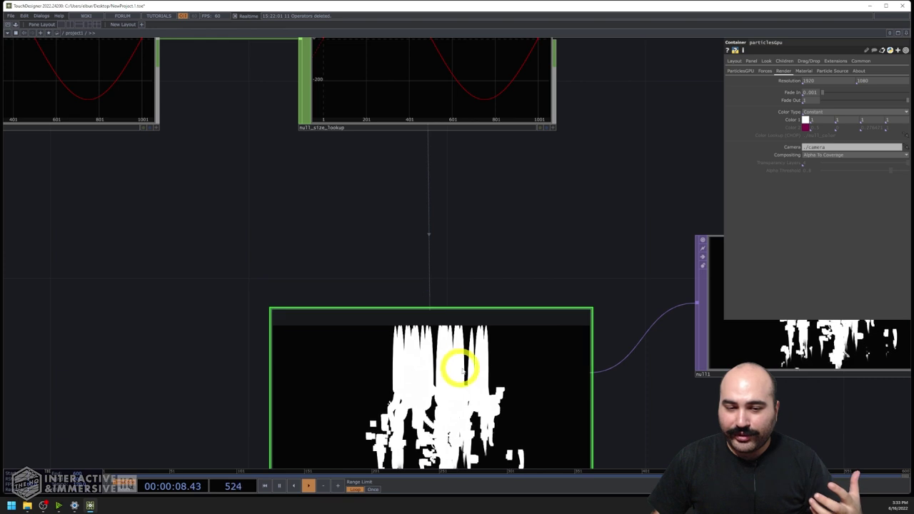
# Step: Set the particlesGpu render Fade In to 0.1 and Fade Out to 0.9
pyautogui.rightClick(465, 395)
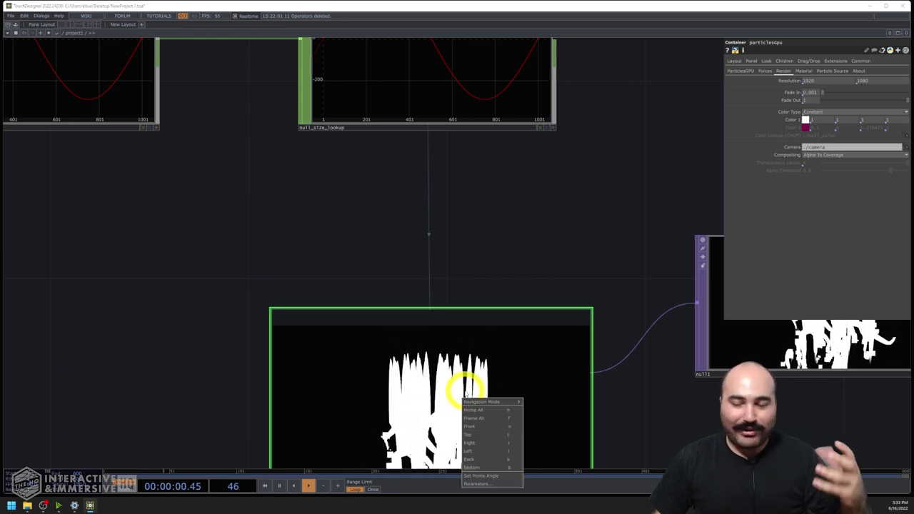
pyautogui.click(689, 103)
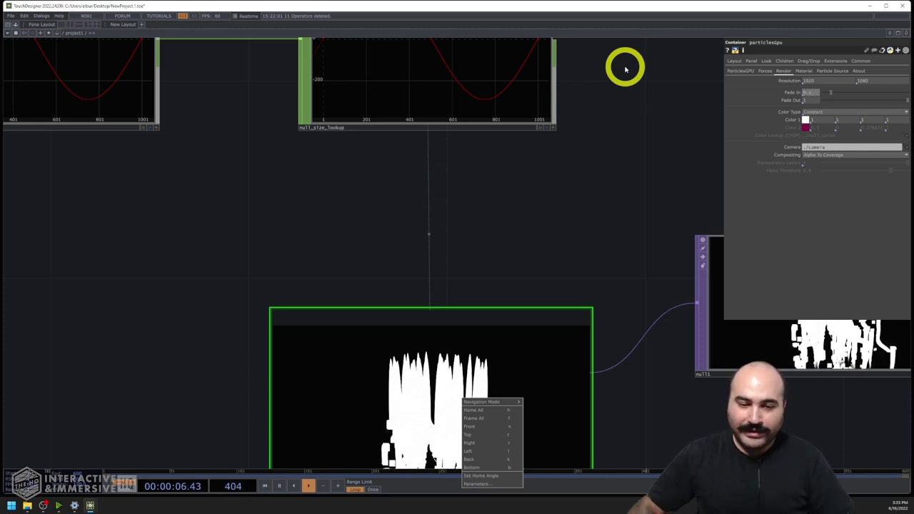
pyautogui.click(492, 409)
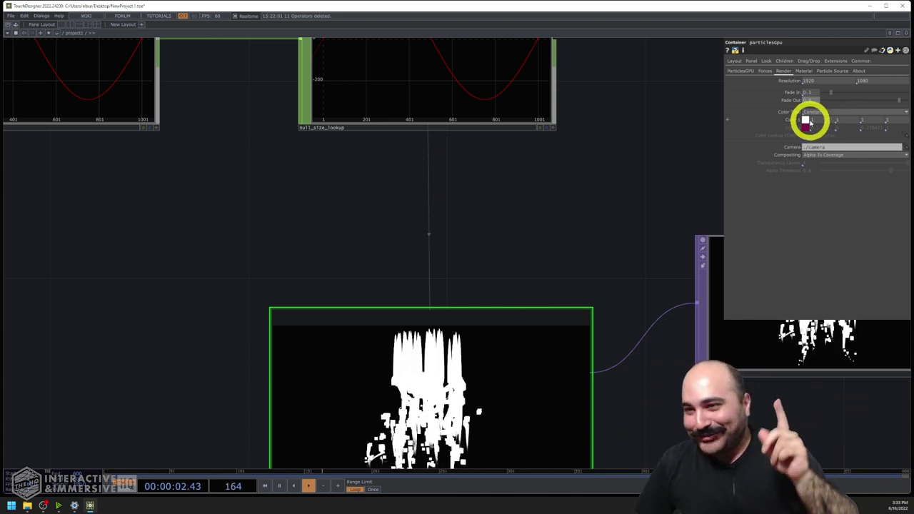
pyautogui.moveTo(599, 239); pyautogui.dragTo(588, 178)
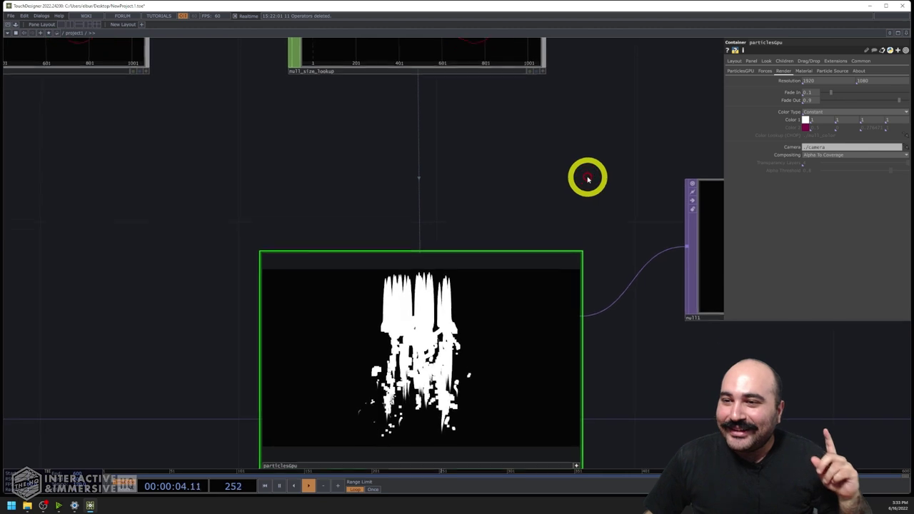
# Step: Keep Color Type at Constant and change Color 1 of particlesGpu through light green and light blue to violet
pyautogui.click(813, 114)
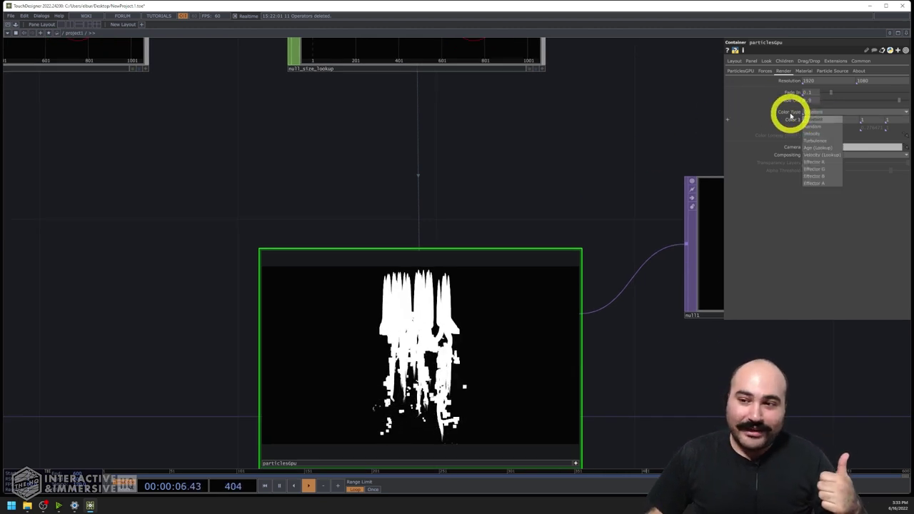
pyautogui.click(786, 115)
pyautogui.click(786, 115)
pyautogui.click(789, 121)
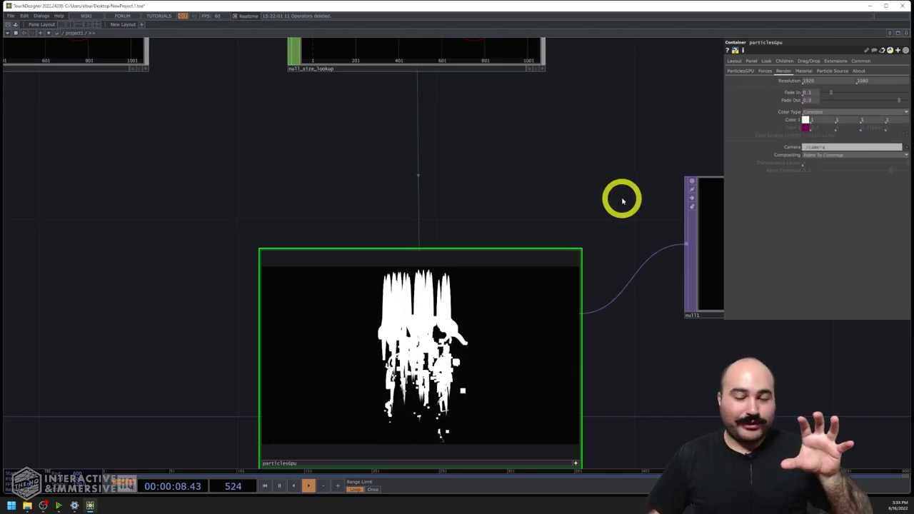
pyautogui.click(805, 120)
pyautogui.click(734, 98)
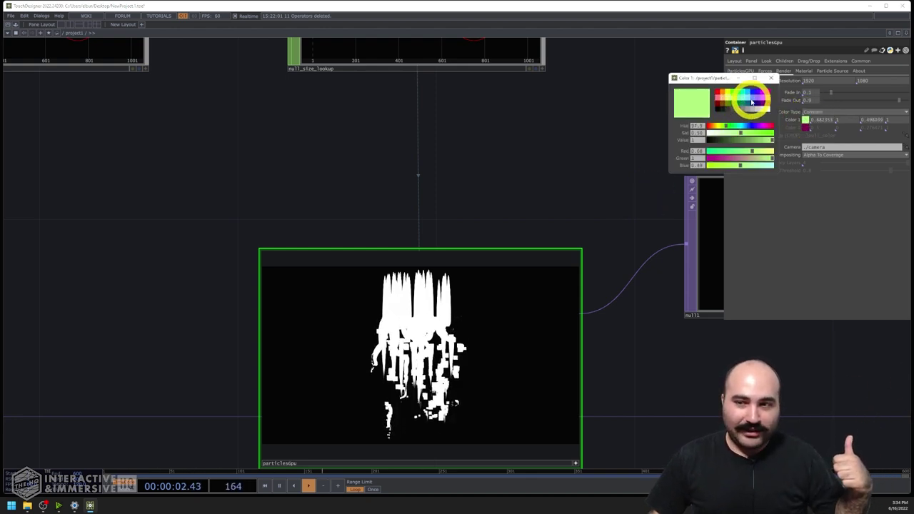
pyautogui.click(747, 96)
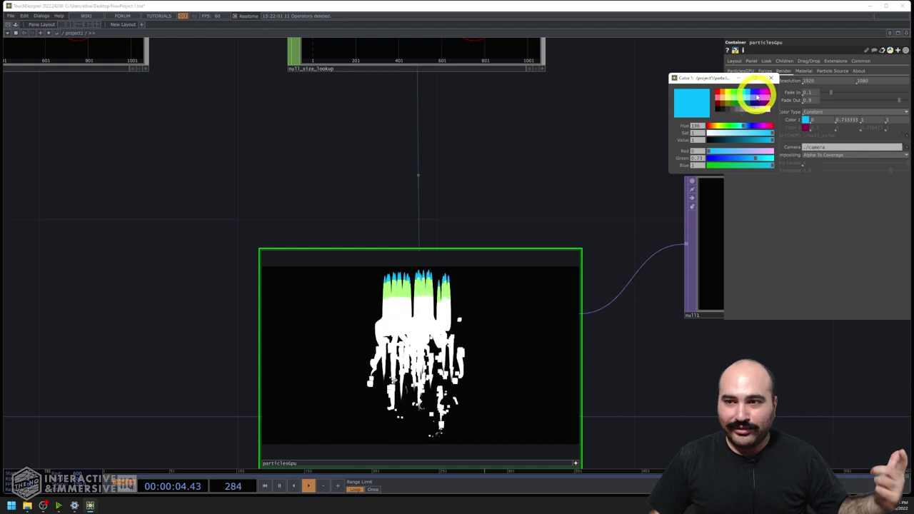
pyautogui.click(759, 93)
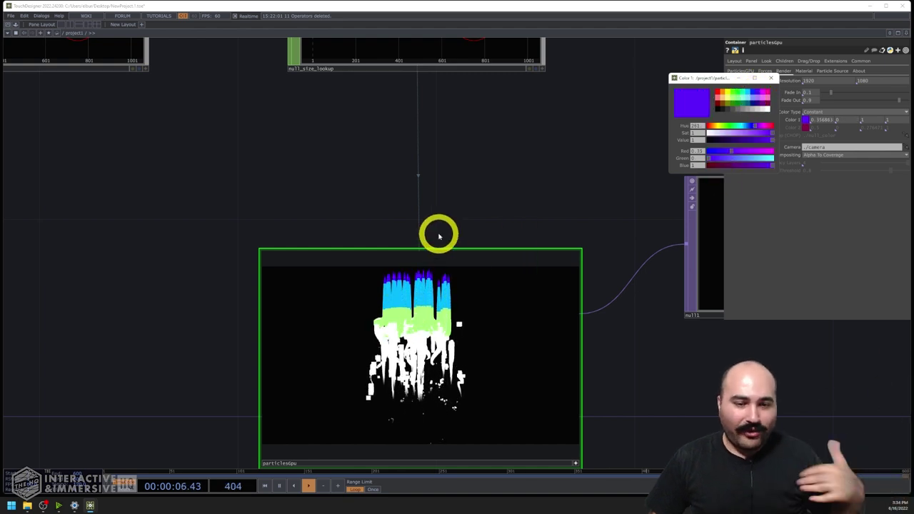
pyautogui.scroll(3, 439, 237)
pyautogui.scroll(-2, 444, 237)
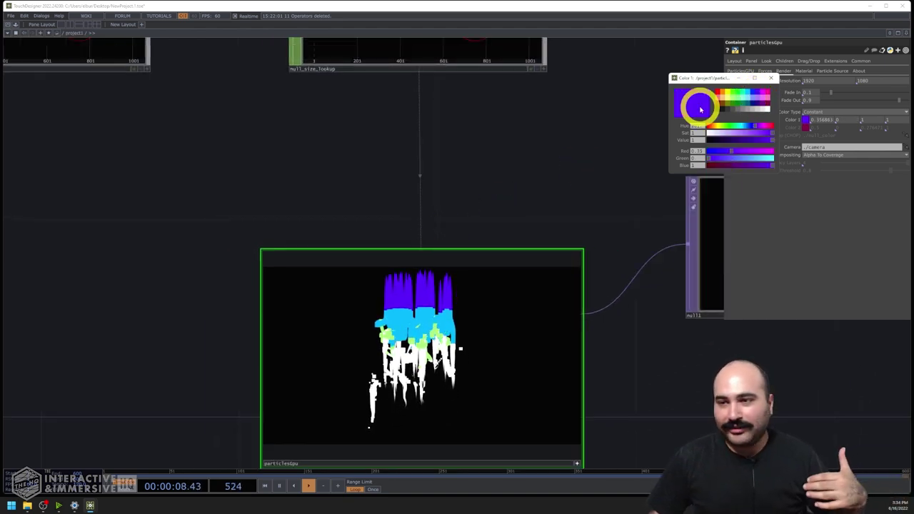
# Step: Set the Color Type of particlesGpu to Random and move the color picker away from the parameters
pyautogui.click(815, 112)
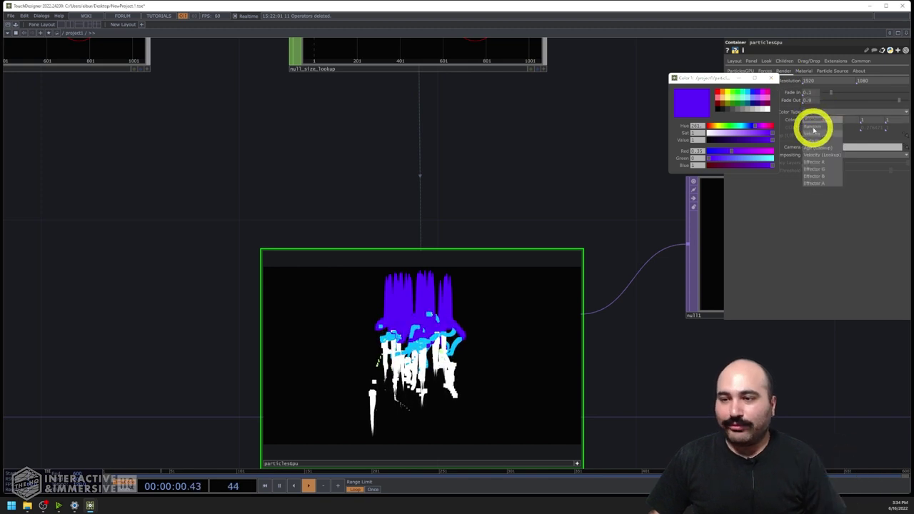
pyautogui.click(814, 129)
pyautogui.moveTo(729, 81); pyautogui.dragTo(640, 67)
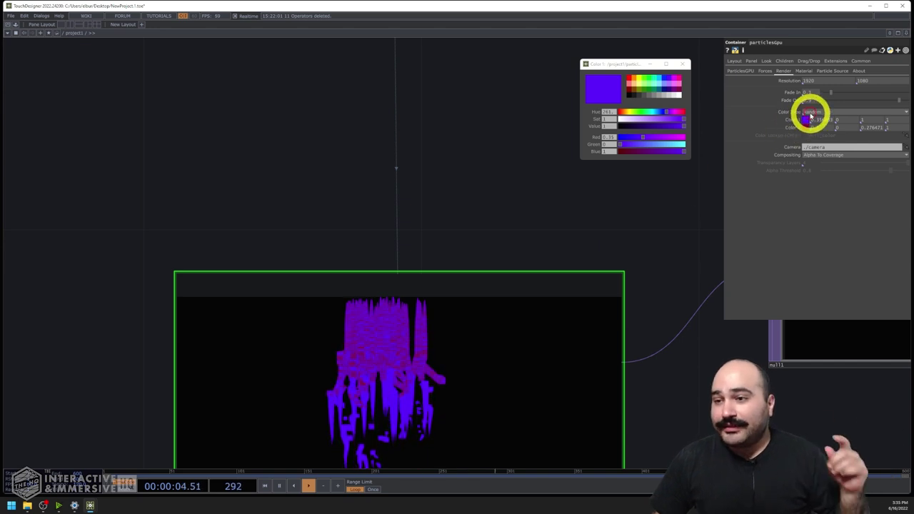
# Step: Set the Color Type of particlesGpu to Age (Lookup)
pyautogui.click(811, 114)
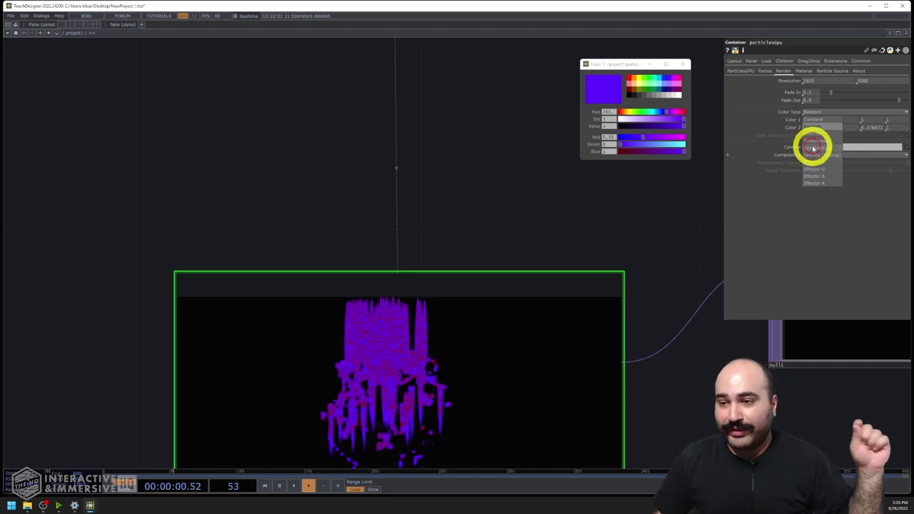
pyautogui.click(813, 148)
pyautogui.moveTo(473, 174)
pyautogui.mouseDown()
pyautogui.moveTo(474, 155)
pyautogui.moveTo(480, 167)
pyautogui.mouseUp()
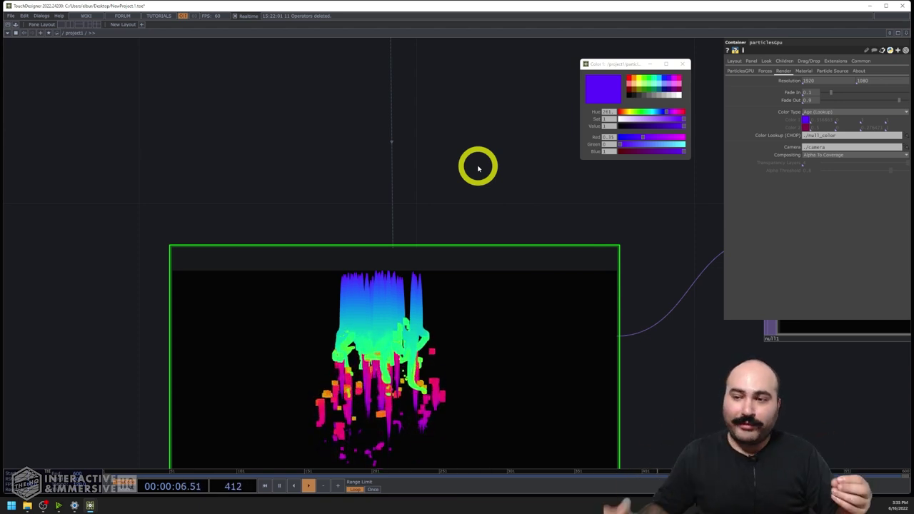
pyautogui.scroll(-3, 486, 187)
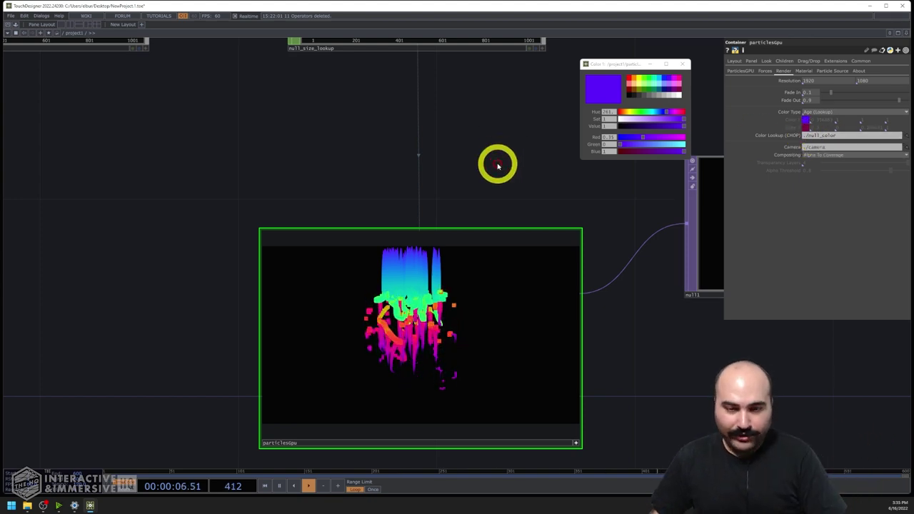
# Step: Go inside particlesGpu and examine the channels of its default color lookup, null_color, then return to the parent network
pyautogui.press('i')
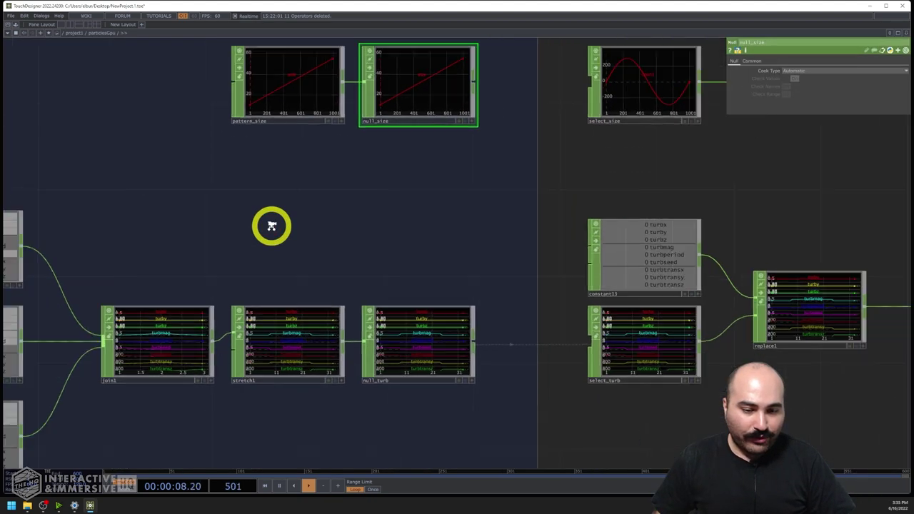
pyautogui.scroll(-2, 271, 224)
pyautogui.moveTo(385, 392); pyautogui.dragTo(399, 246)
pyautogui.click(398, 247)
pyautogui.scroll(3, 390, 208)
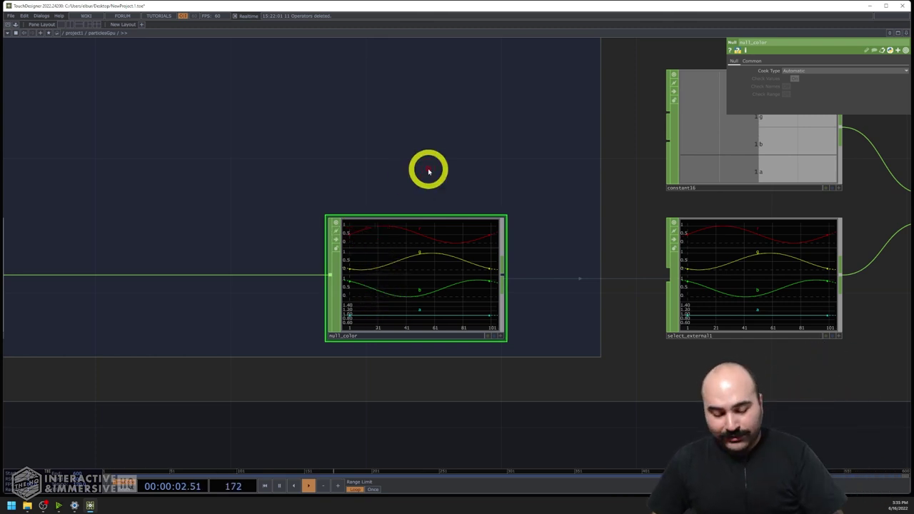
pyautogui.scroll(-6, 429, 171)
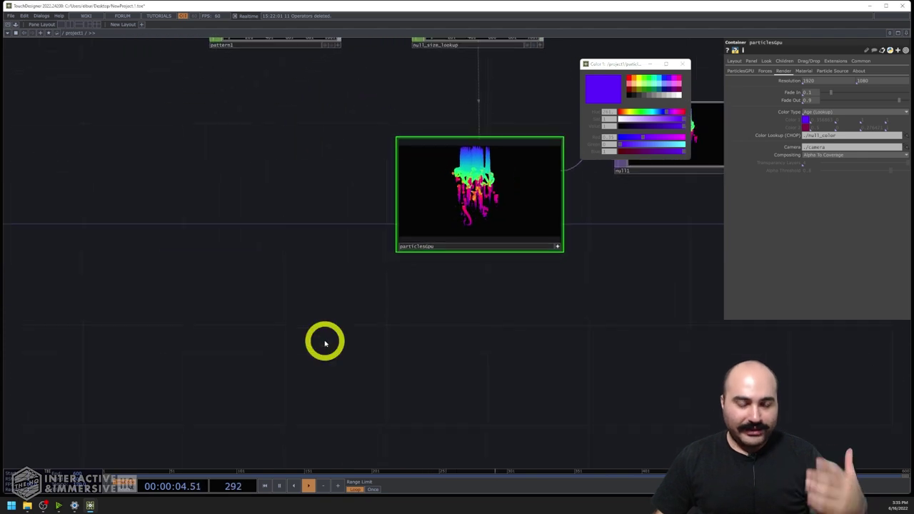
# Step: Add a Noise CHOP in the empty area below particlesGpu
pyautogui.doubleClick(325, 345)
pyautogui.write('noise')
pyautogui.click(338, 344)
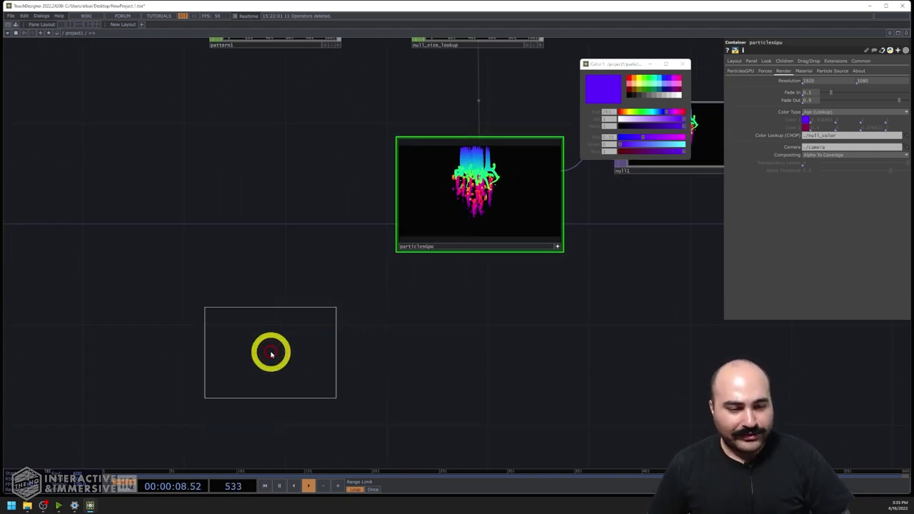
pyautogui.click(273, 352)
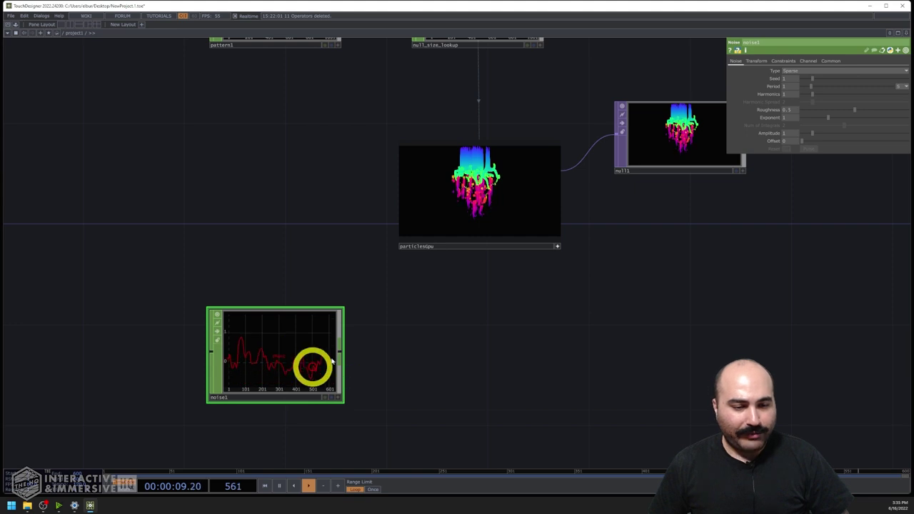
# Step: Give noise1 the channel names r g b a and raise its Period to about 7.09
pyautogui.click(808, 61)
pyautogui.click(802, 72)
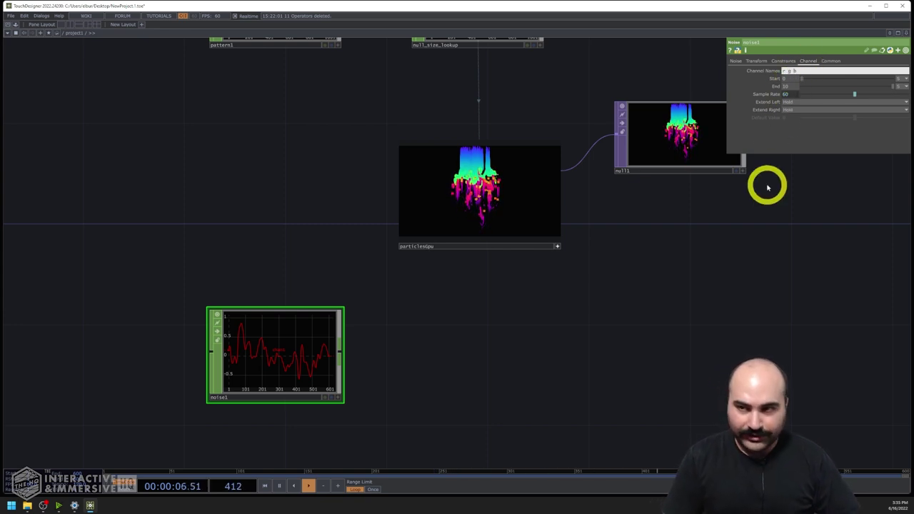
pyautogui.press('Return')
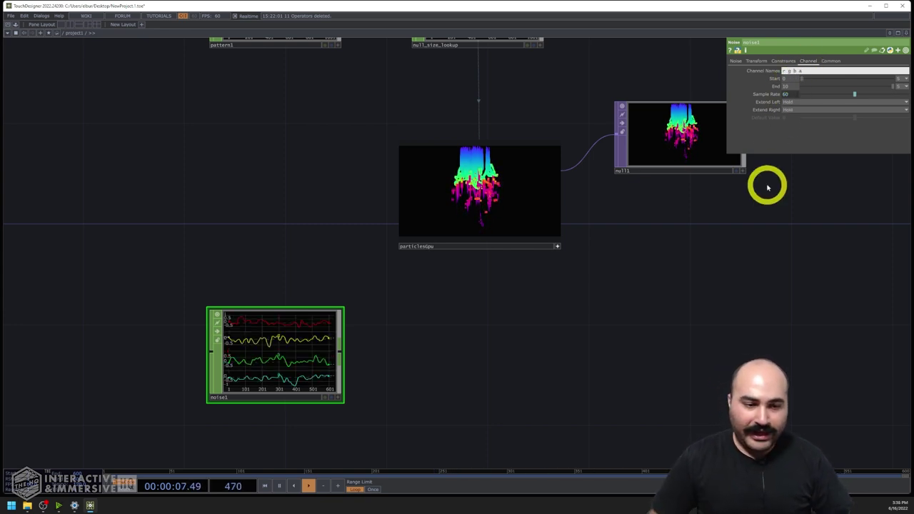
pyautogui.click(736, 61)
pyautogui.moveTo(814, 87); pyautogui.dragTo(863, 88)
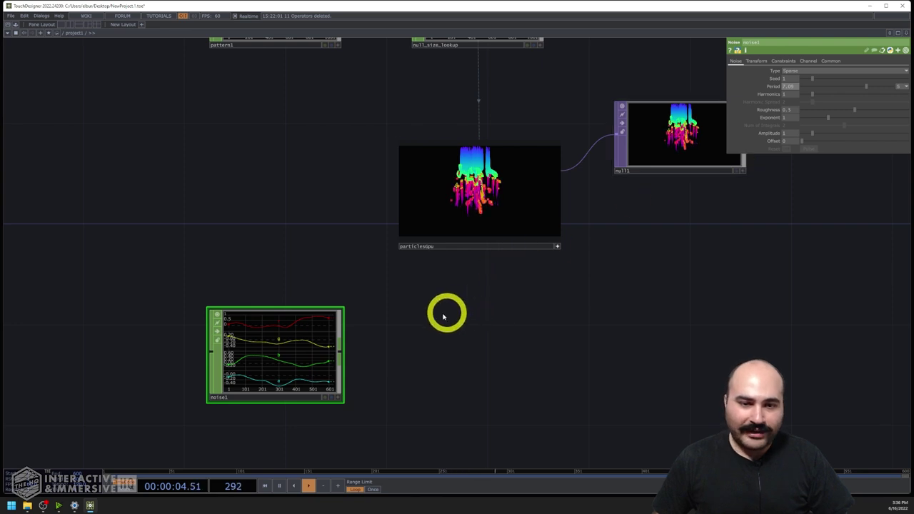
# Step: Add a Null CHOP beside noise1 and connect the noise output to it
pyautogui.press('Tab')
pyautogui.write('nul')
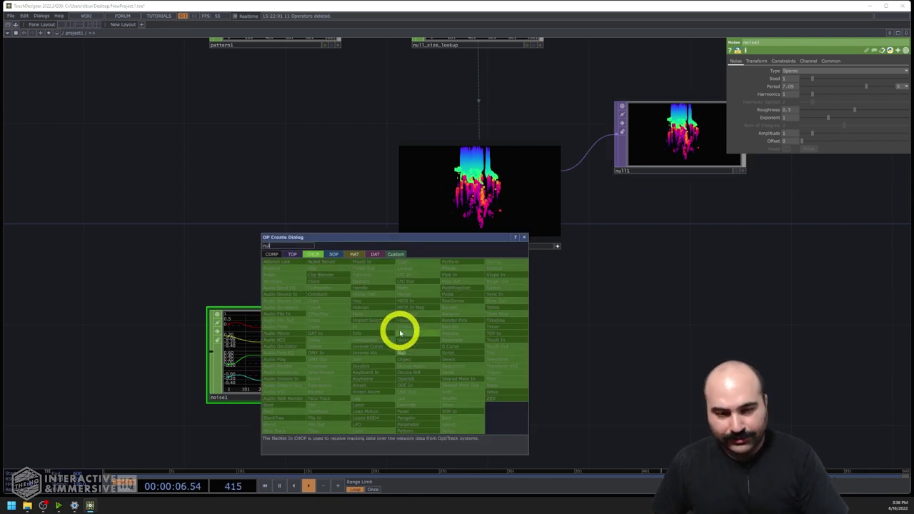
pyautogui.click(415, 352)
pyautogui.click(465, 351)
pyautogui.moveTo(343, 351); pyautogui.dragTo(388, 352)
# Step: Close the color picker and assign null2 as the Color Lookup (CHOP) of particlesGpu
pyautogui.moveTo(561, 293); pyautogui.dragTo(497, 139, button='right')
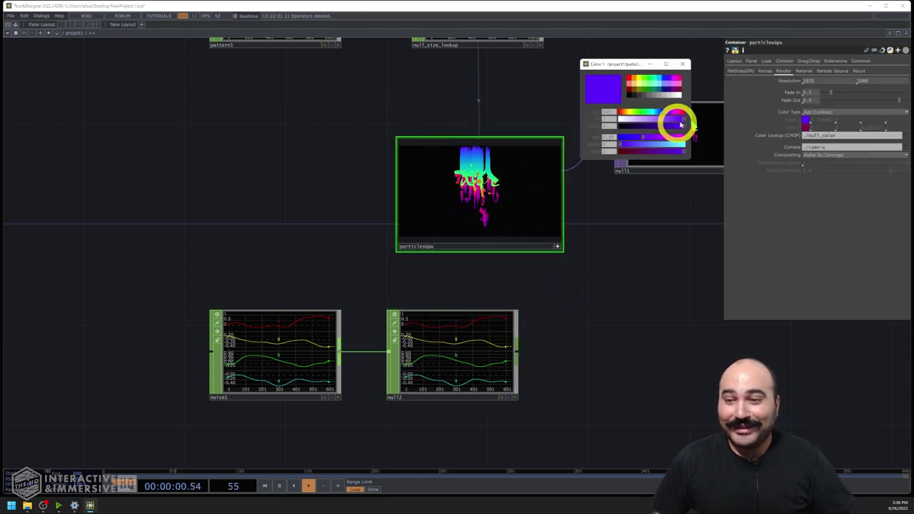
pyautogui.click(681, 63)
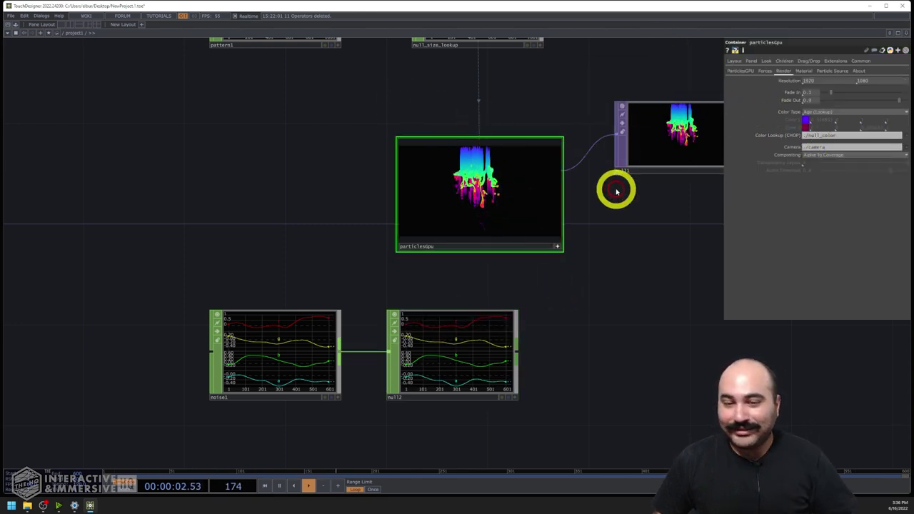
pyautogui.moveTo(473, 348); pyautogui.dragTo(836, 137)
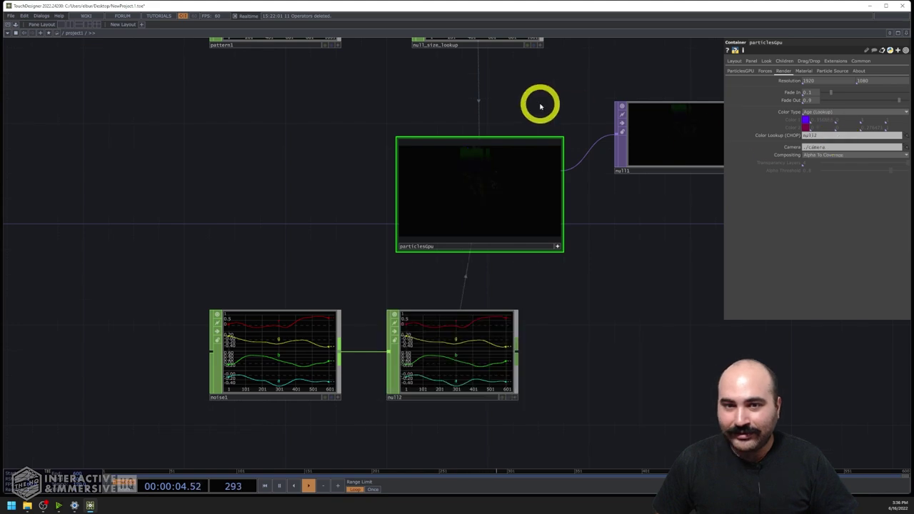
pyautogui.scroll(3, 490, 102)
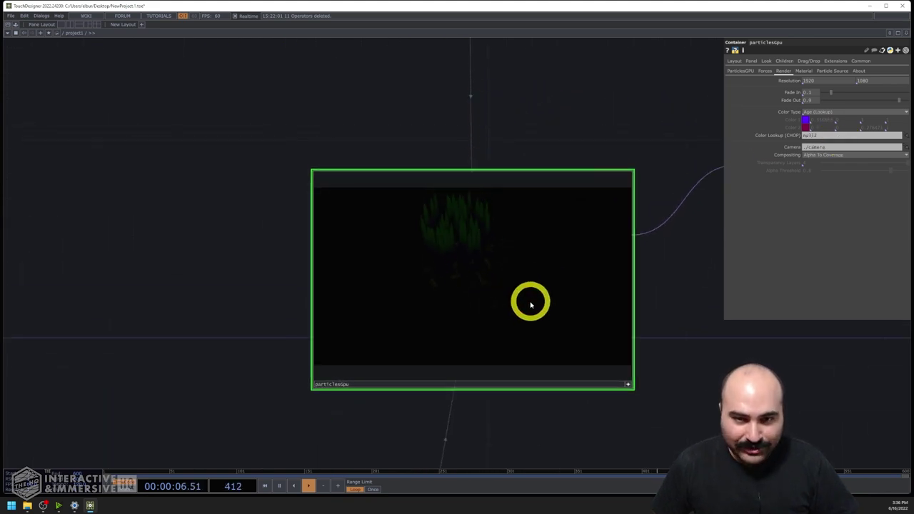
pyautogui.press('h')
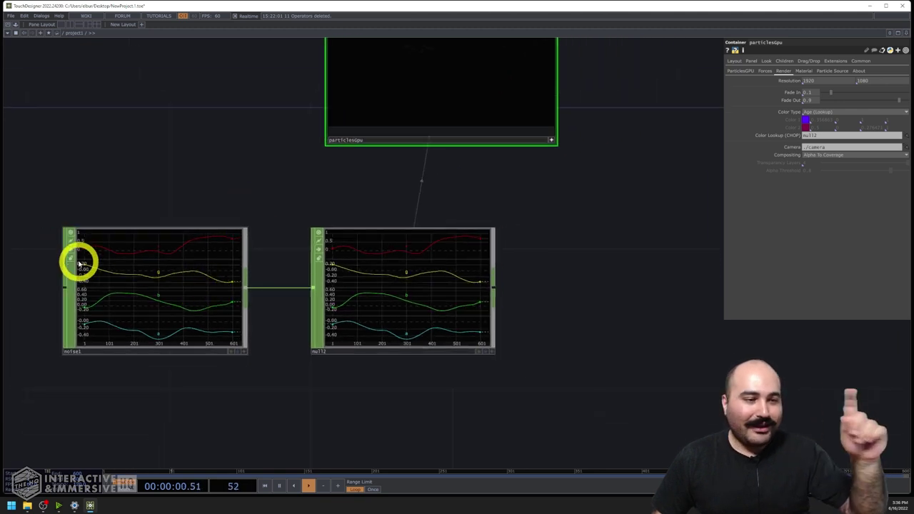
# Step: Move noise1 away from null2 and insert a Math CHOP on the wire between them
pyautogui.click(85, 253)
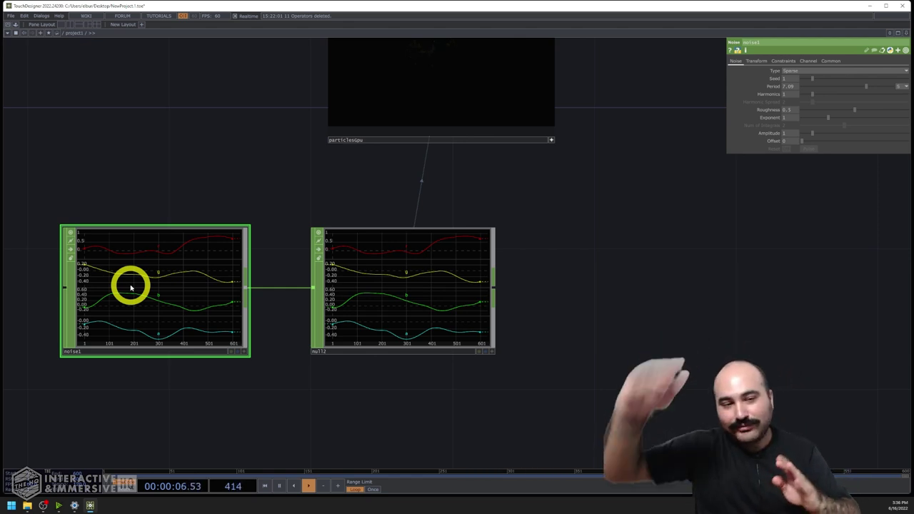
pyautogui.moveTo(304, 183); pyautogui.dragTo(445, 184)
pyautogui.moveTo(355, 271); pyautogui.dragTo(150, 267)
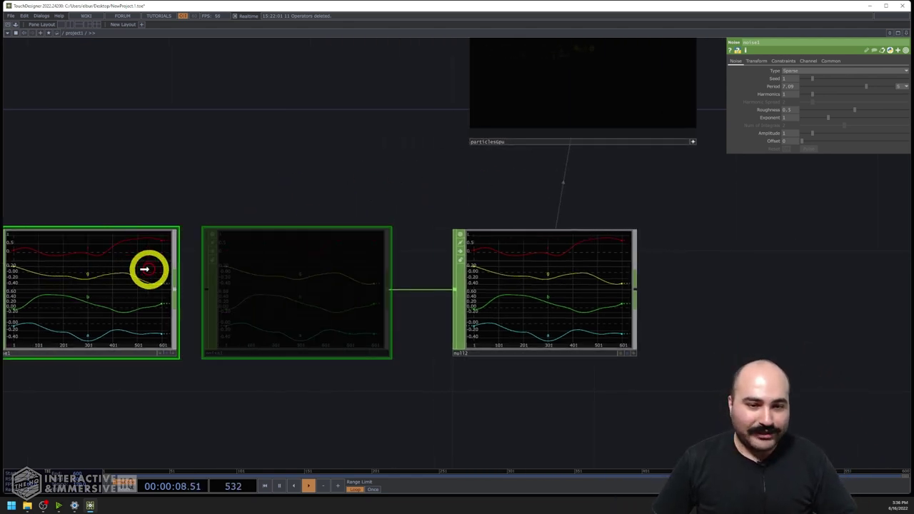
pyautogui.rightClick(261, 289)
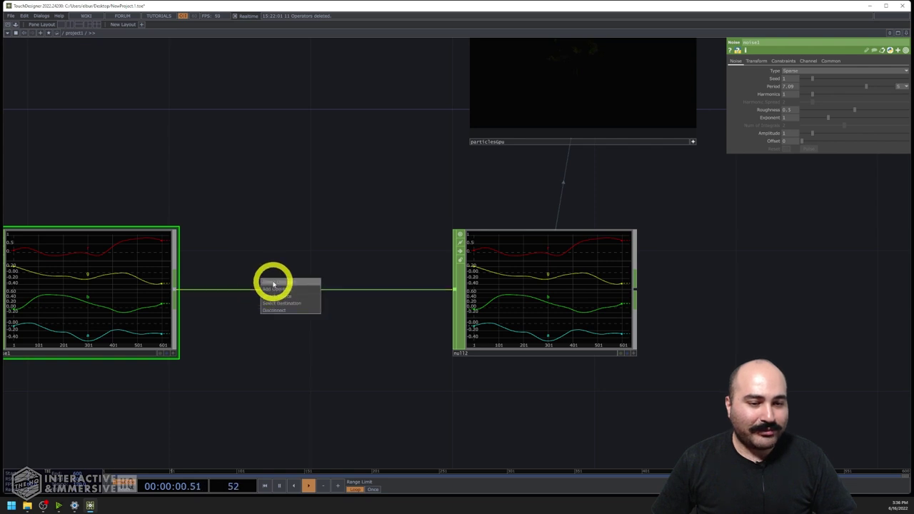
pyautogui.click(271, 282)
pyautogui.click(273, 282)
pyautogui.moveTo(272, 284); pyautogui.dragTo(337, 292)
# Step: Set the From Range of math1 to -1 to 1 and check the particle colors in particlesGpu
pyautogui.click(770, 62)
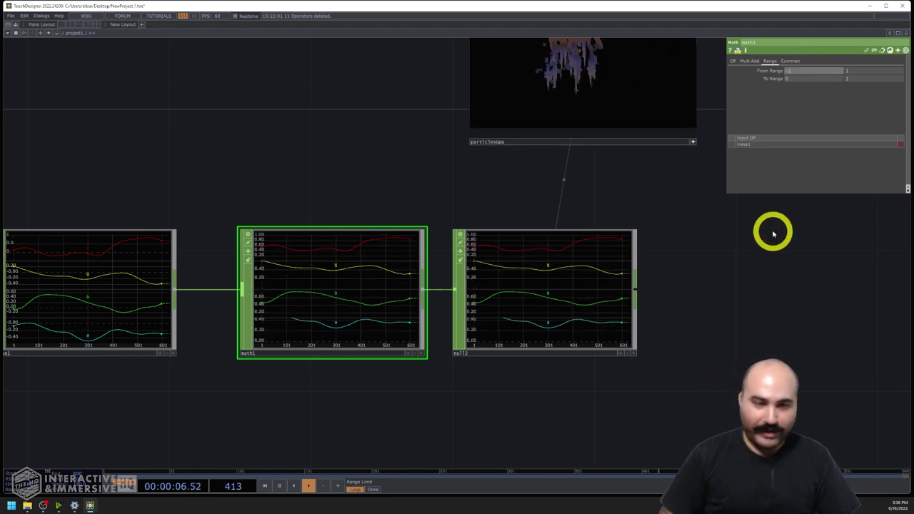
pyautogui.moveTo(674, 179); pyautogui.dragTo(660, 311)
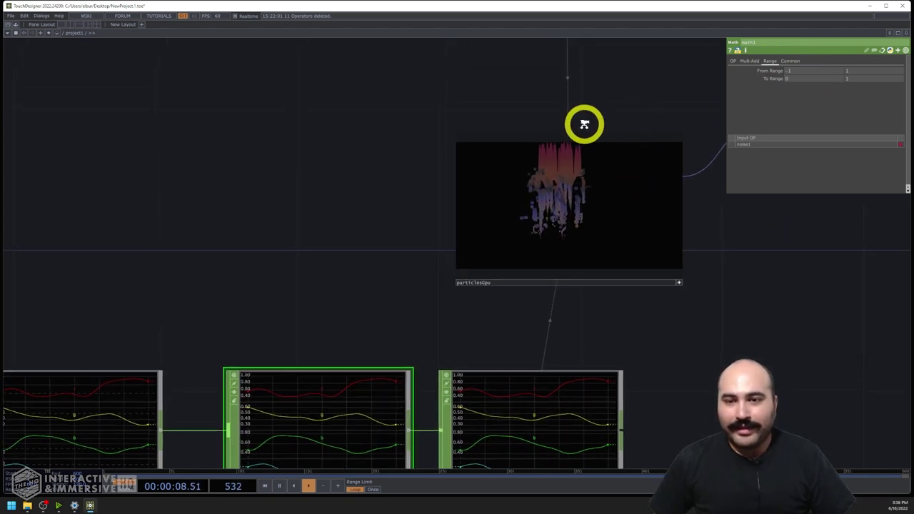
pyautogui.scroll(3, 582, 136)
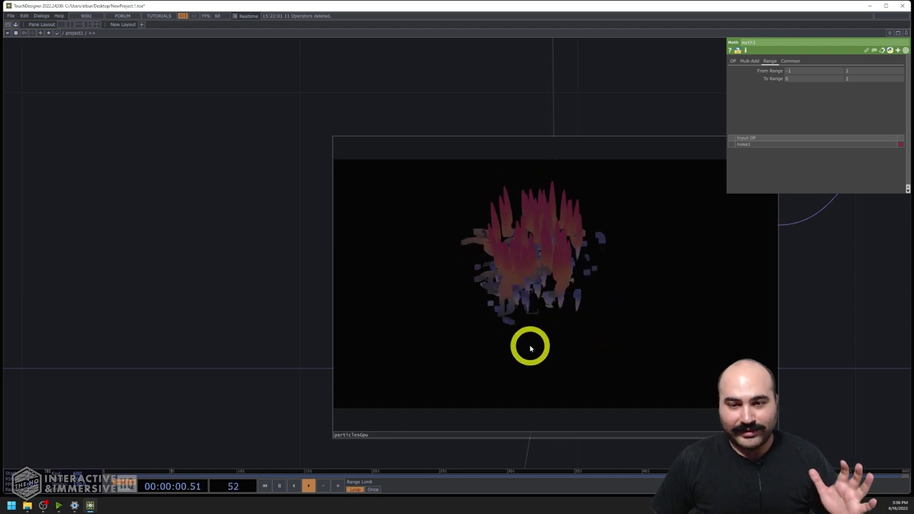
pyautogui.scroll(-3, 479, 107)
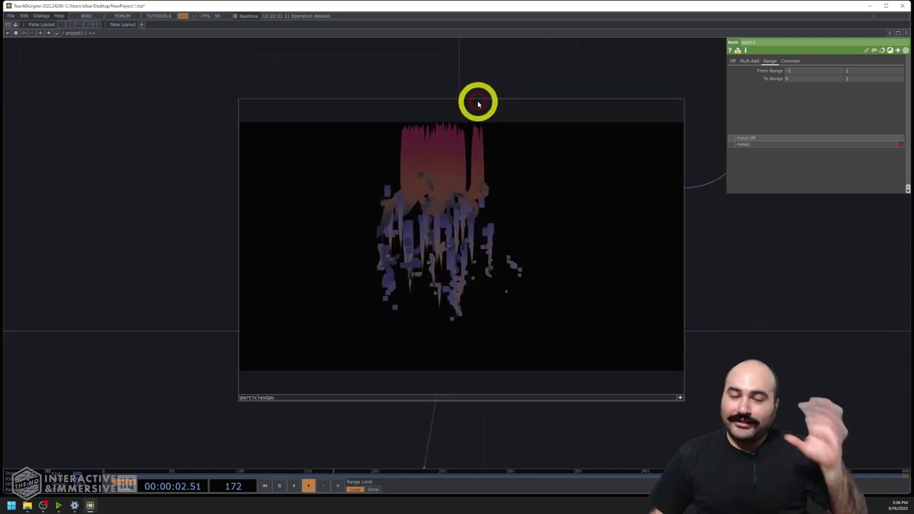
# Step: Go inside particlesGpu and examine the default lookups null_color, null_external and null_turb, then return to the parent network
pyautogui.click(620, 208)
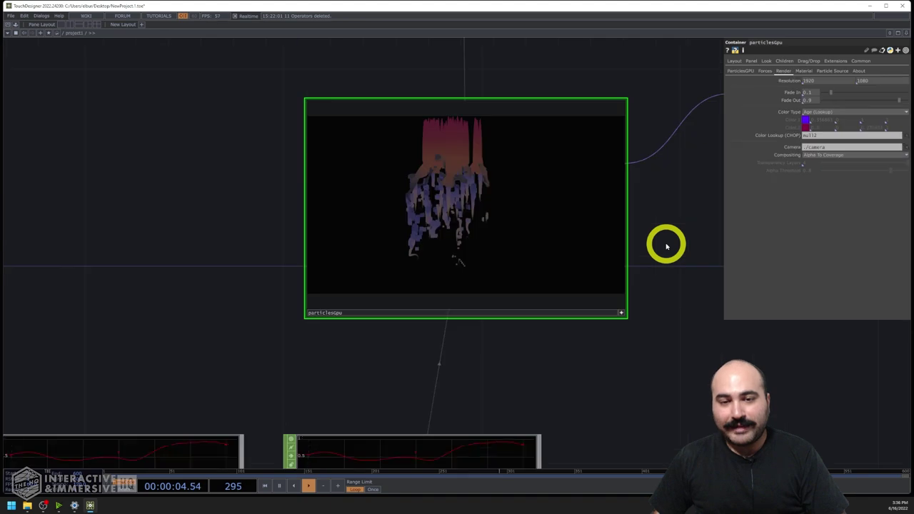
pyautogui.press('i')
pyautogui.scroll(-2, 441, 198)
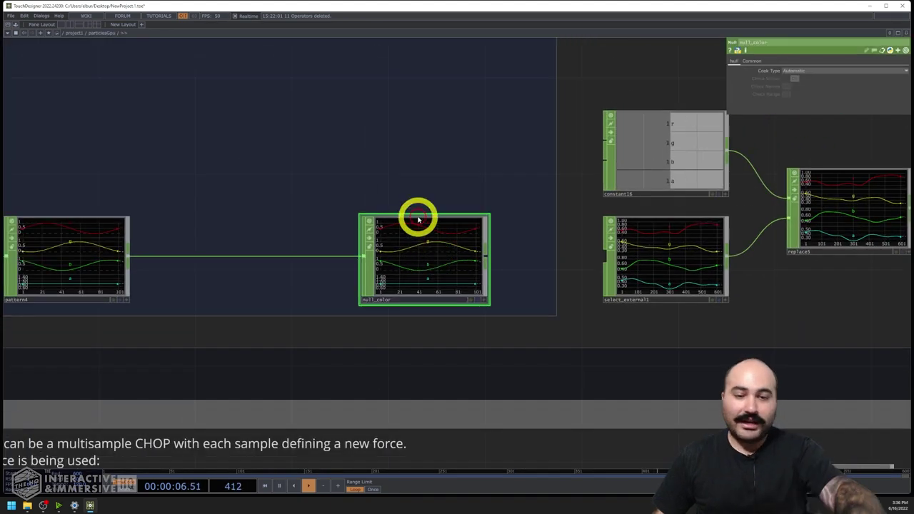
pyautogui.moveTo(429, 193); pyautogui.dragTo(422, 324)
pyautogui.scroll(5, 412, 157)
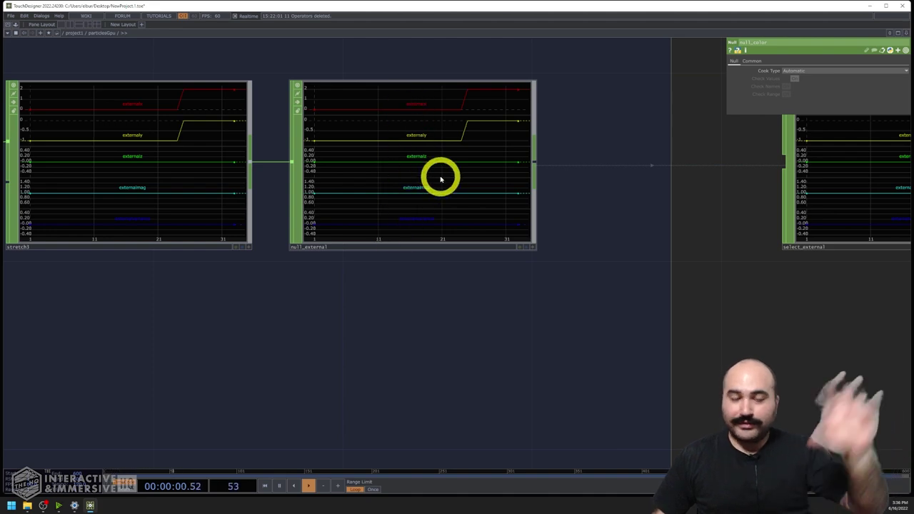
pyautogui.scroll(-3, 521, 184)
pyautogui.moveTo(486, 501); pyautogui.dragTo(456, 397)
pyautogui.scroll(5, 473, 117)
pyautogui.scroll(-5, 465, 275)
pyautogui.scroll(3, 468, 143)
pyautogui.middleClick(415, 198)
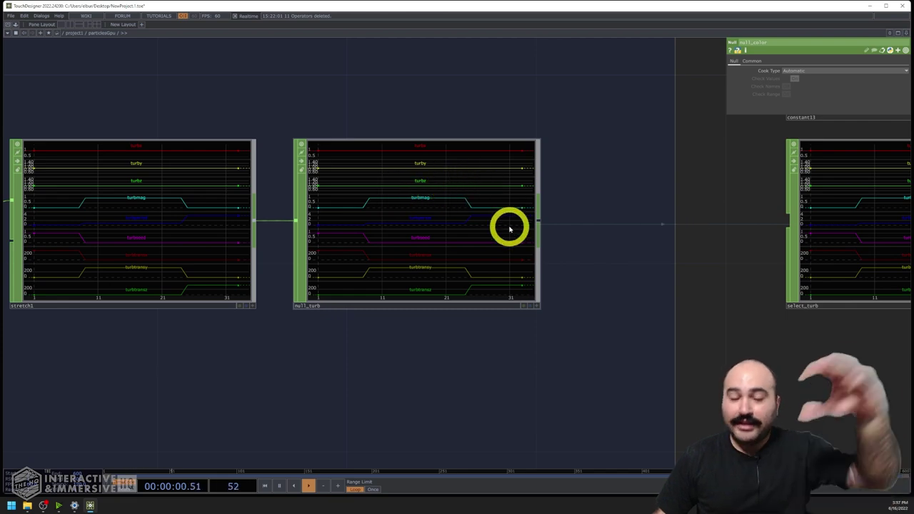
pyautogui.scroll(-5, 508, 226)
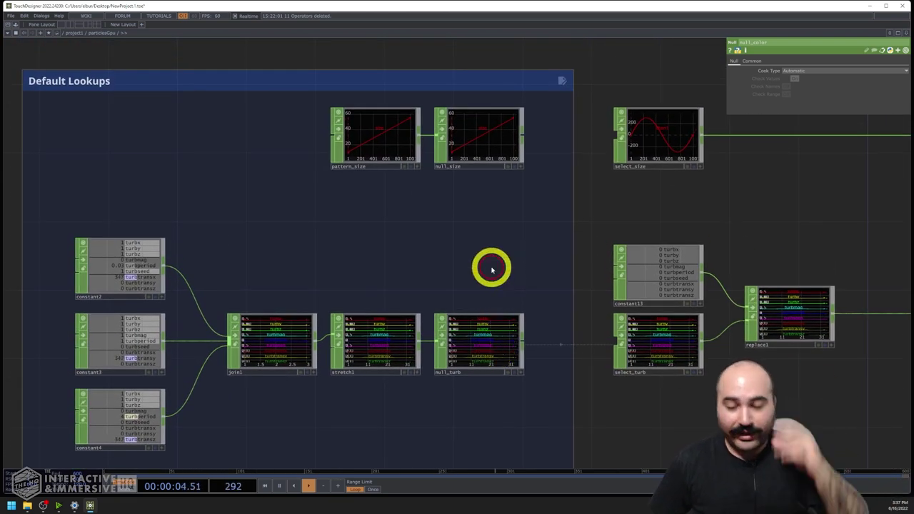
pyautogui.scroll(-3, 491, 270)
pyautogui.scroll(-3, 492, 221)
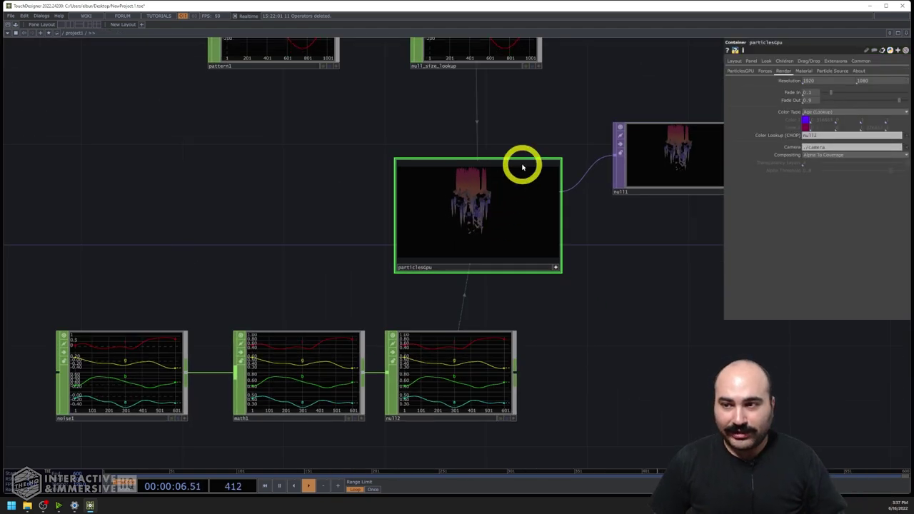
# Step: Examine the particlesGpu material settings and its available Texture options, leaving the Texture at Square
pyautogui.scroll(3, 517, 168)
pyautogui.scroll(4, 609, 212)
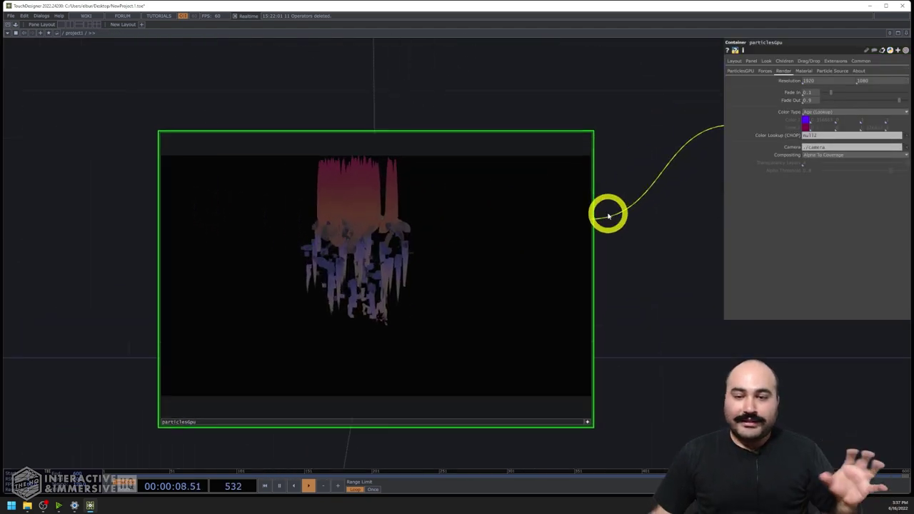
pyautogui.scroll(-2, 608, 216)
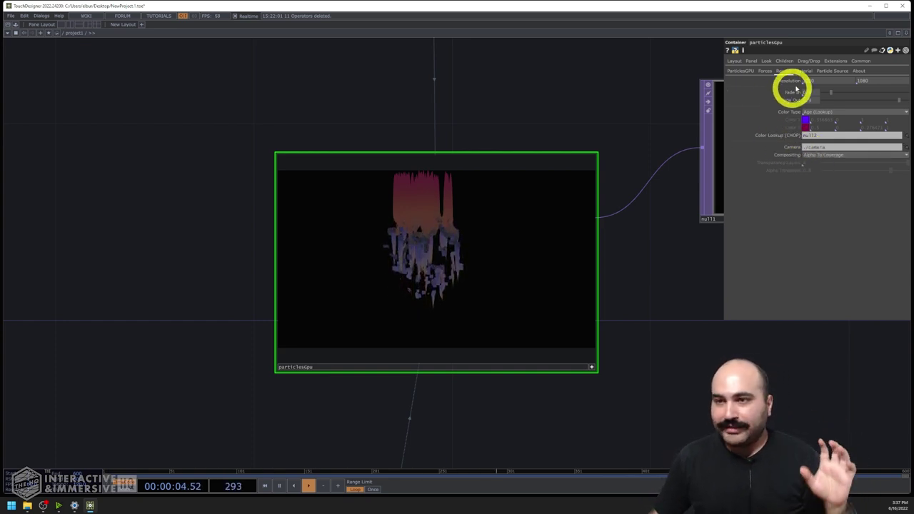
pyautogui.click(803, 71)
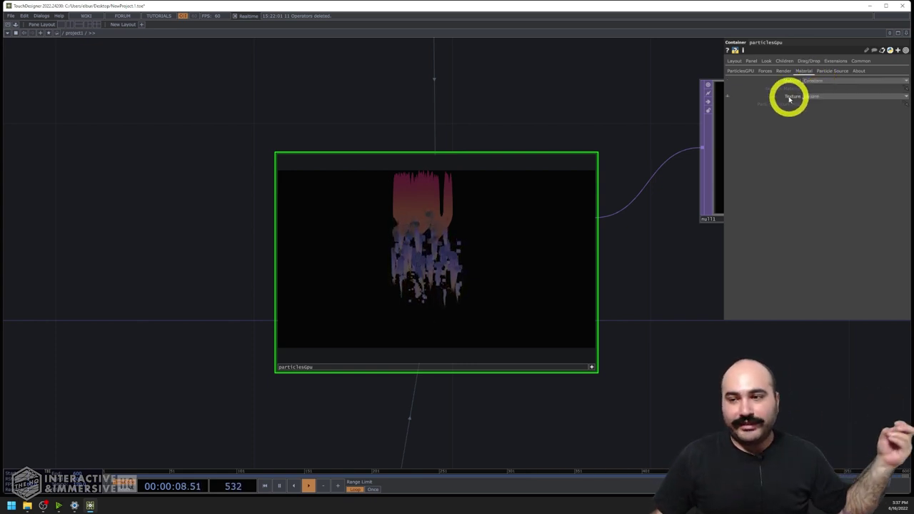
pyautogui.moveTo(506, 100); pyautogui.dragTo(514, 186)
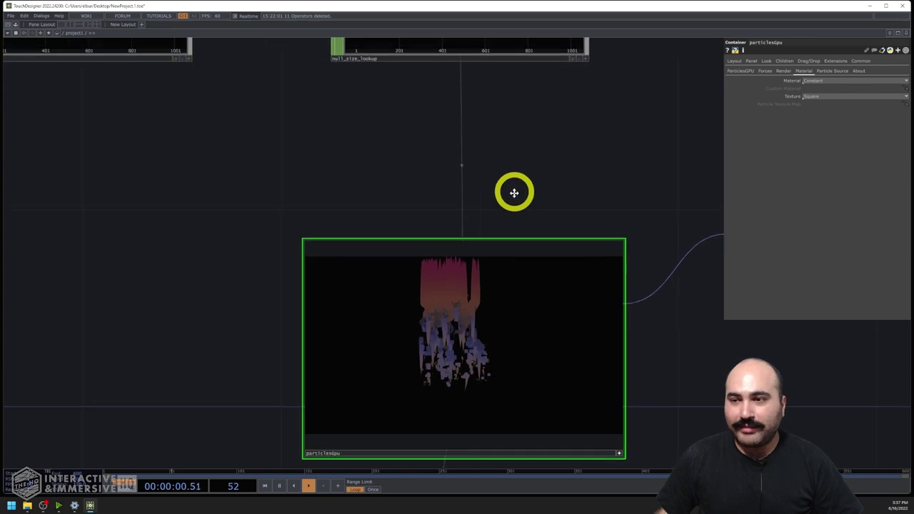
pyautogui.click(813, 96)
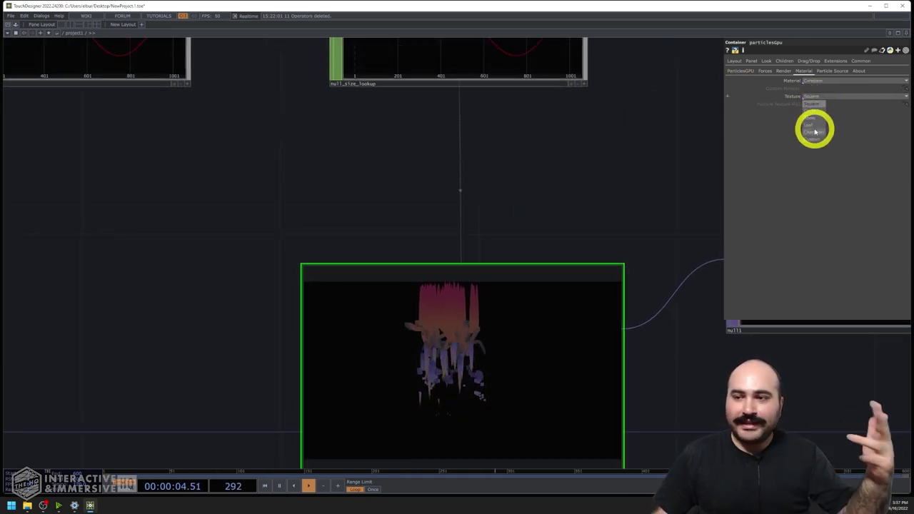
pyautogui.scroll(-5, 590, 197)
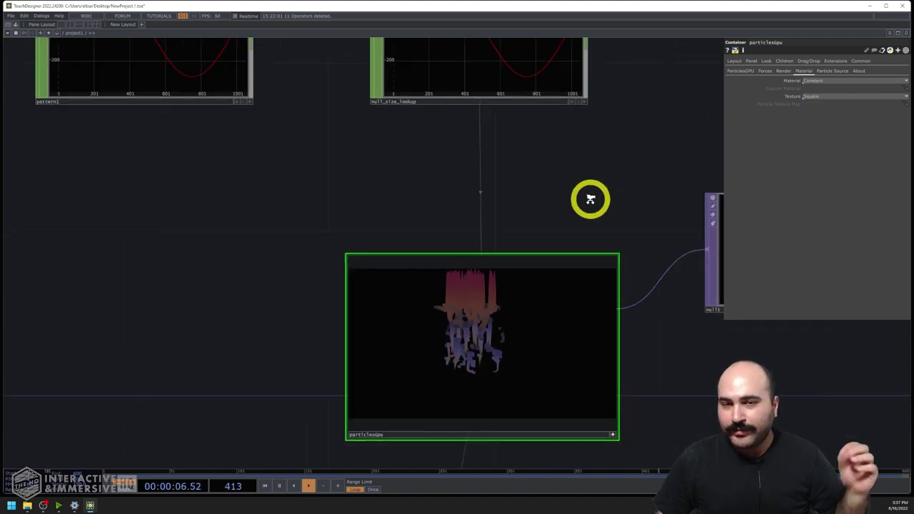
pyautogui.scroll(3, 568, 196)
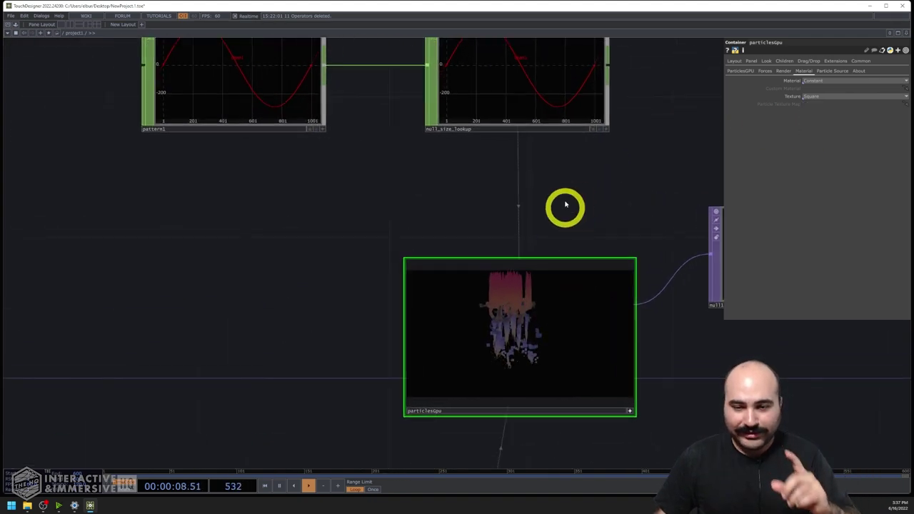
pyautogui.moveTo(571, 210); pyautogui.dragTo(551, 161)
pyautogui.scroll(-3, 553, 148)
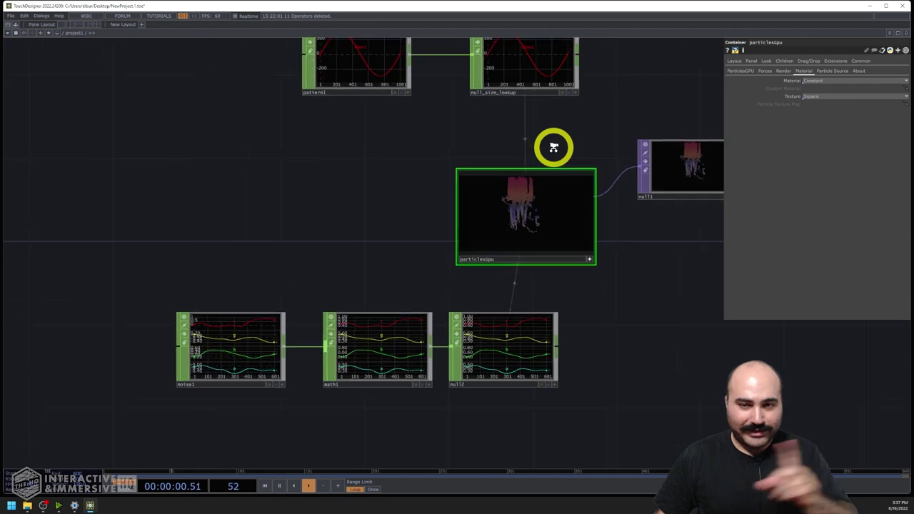
pyautogui.scroll(-1, 553, 148)
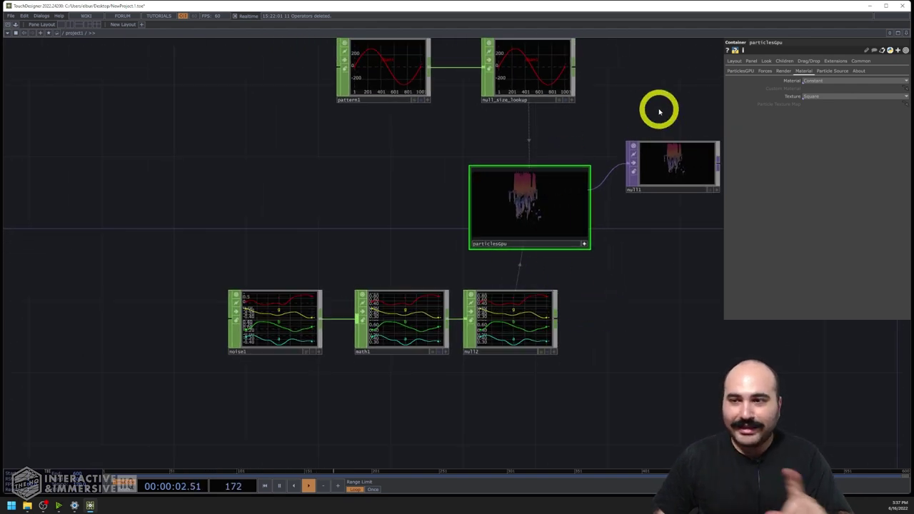
# Step: Set the Size Type of particlesGpu to Constant
pyautogui.click(742, 72)
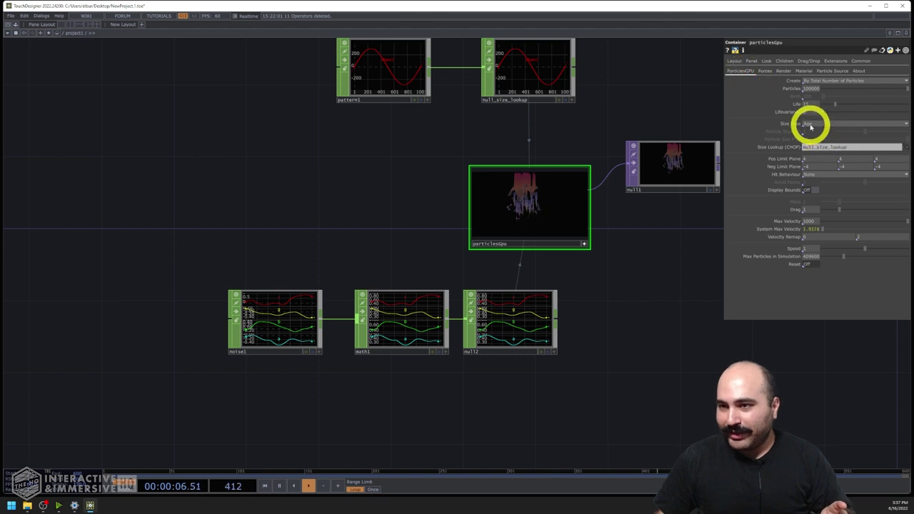
pyautogui.click(811, 126)
pyautogui.click(803, 133)
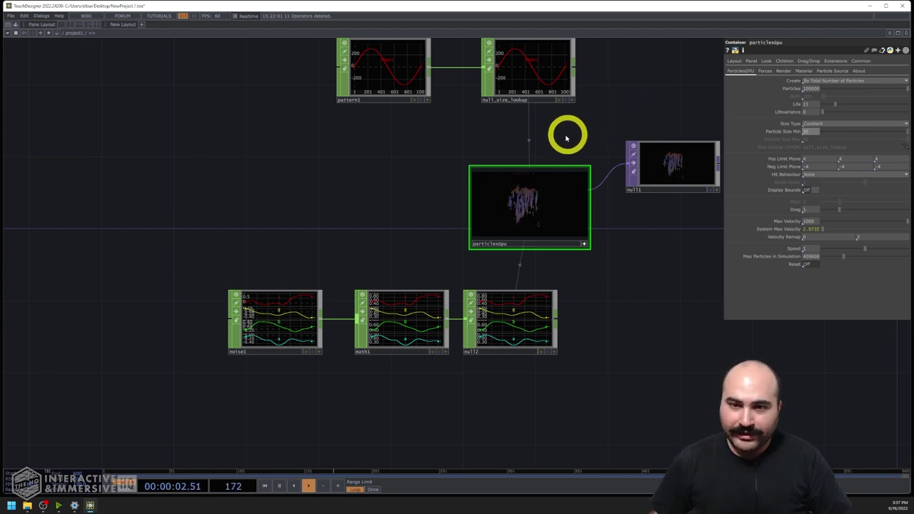
pyautogui.scroll(2, 561, 140)
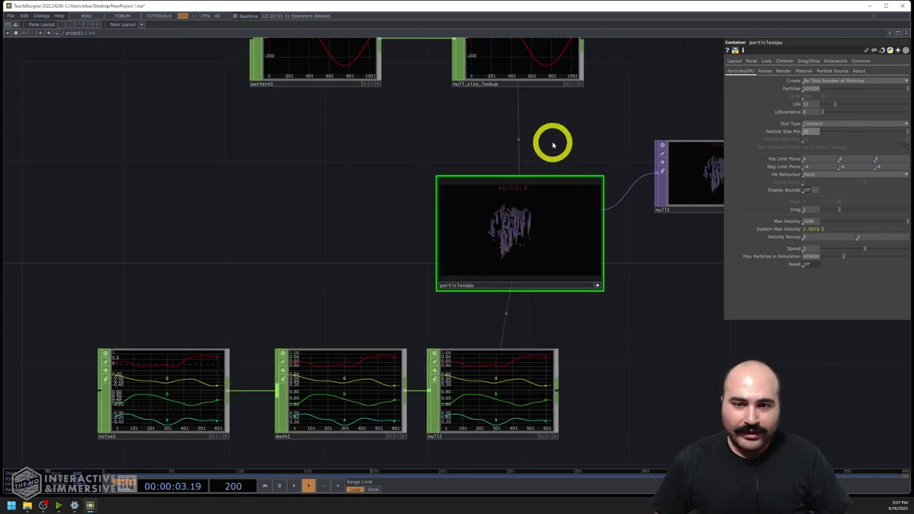
# Step: Set the Color Type in the render settings of particlesGpu to Constant
pyautogui.click(767, 71)
pyautogui.click(781, 72)
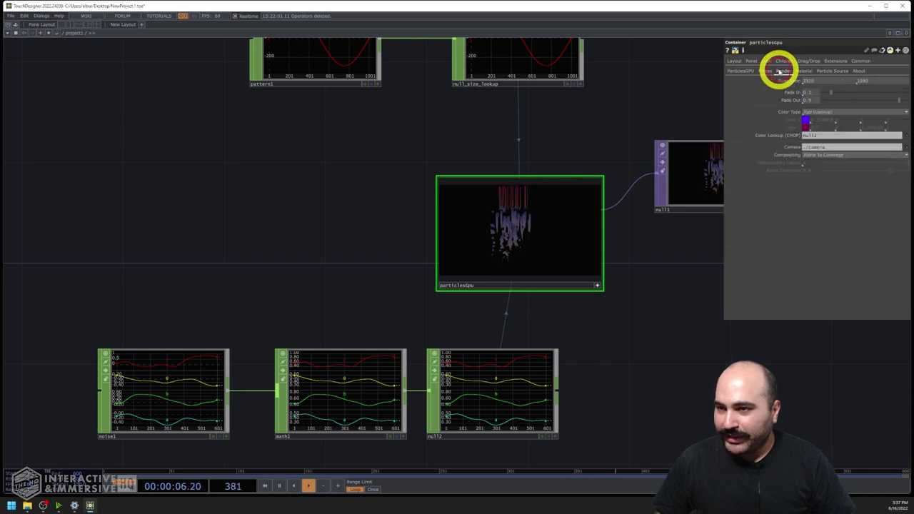
pyautogui.click(810, 114)
pyautogui.click(811, 120)
pyautogui.click(809, 115)
pyautogui.click(810, 120)
# Step: Set Color 1 of the particles to light blue (0, 0.733333, 1) and close the color picker
pyautogui.click(806, 120)
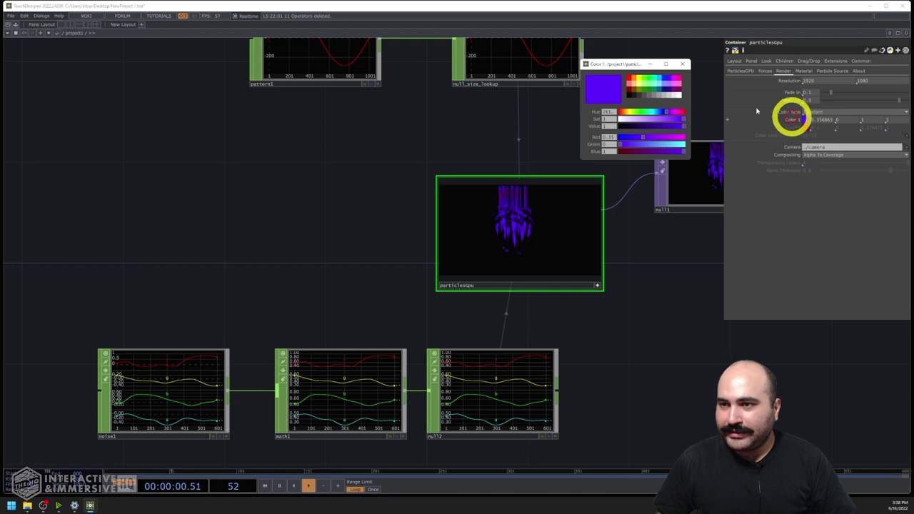
pyautogui.click(659, 80)
pyautogui.click(684, 64)
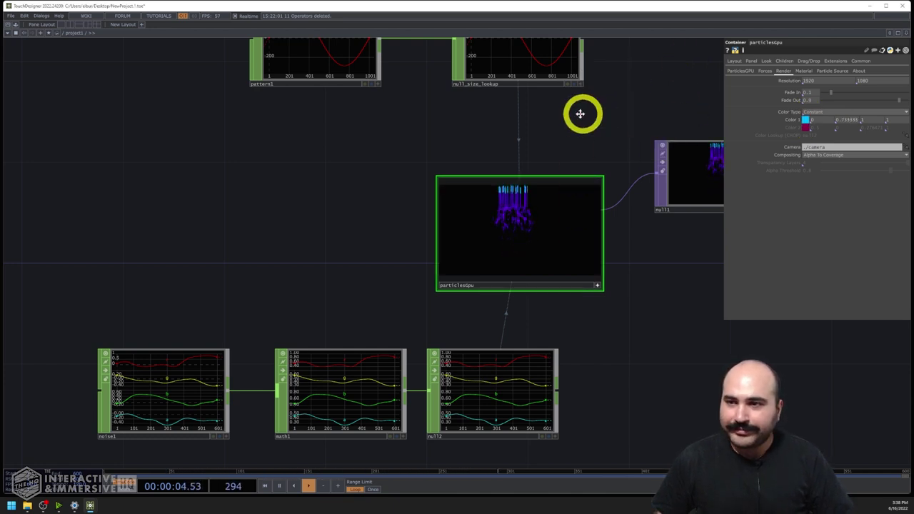
# Step: Try the Circle, Snow and Leaf textures on the particles and compare their look up close
pyautogui.scroll(2, 575, 100)
pyautogui.moveTo(457, 186); pyautogui.dragTo(475, 91)
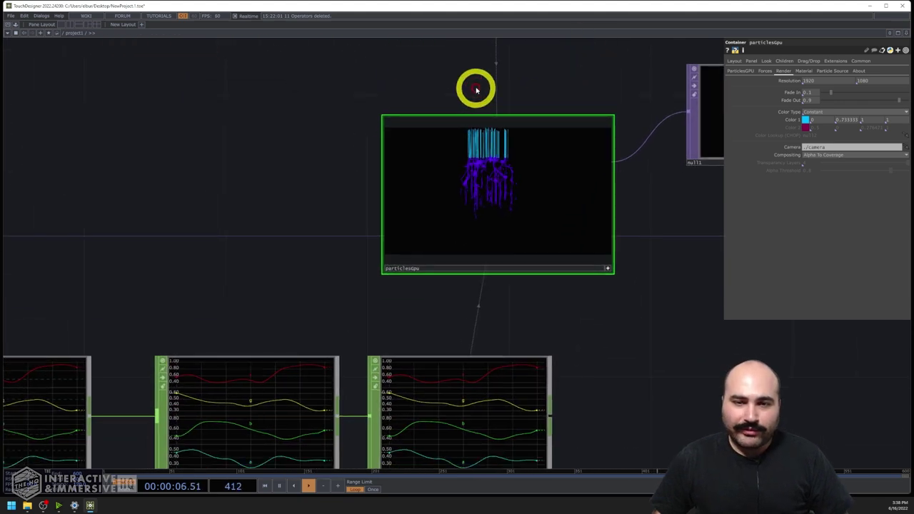
pyautogui.scroll(2, 475, 91)
pyautogui.click(805, 71)
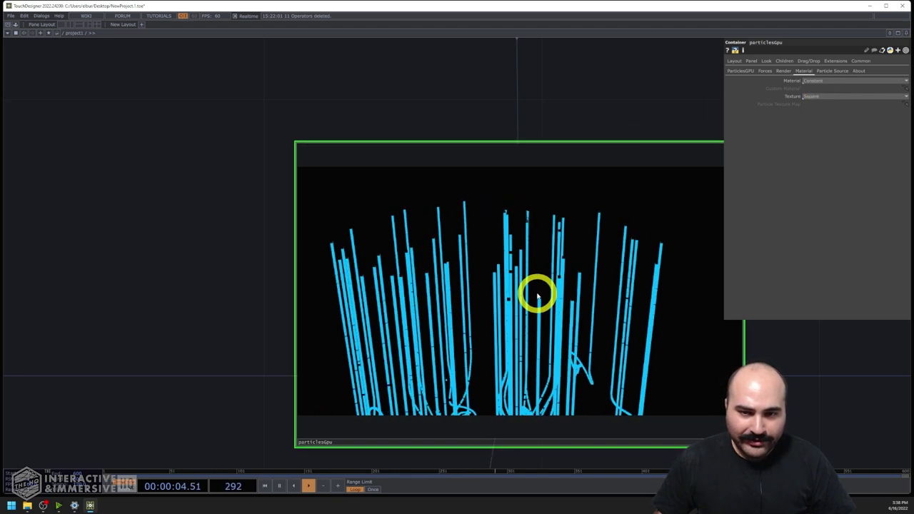
pyautogui.click(813, 96)
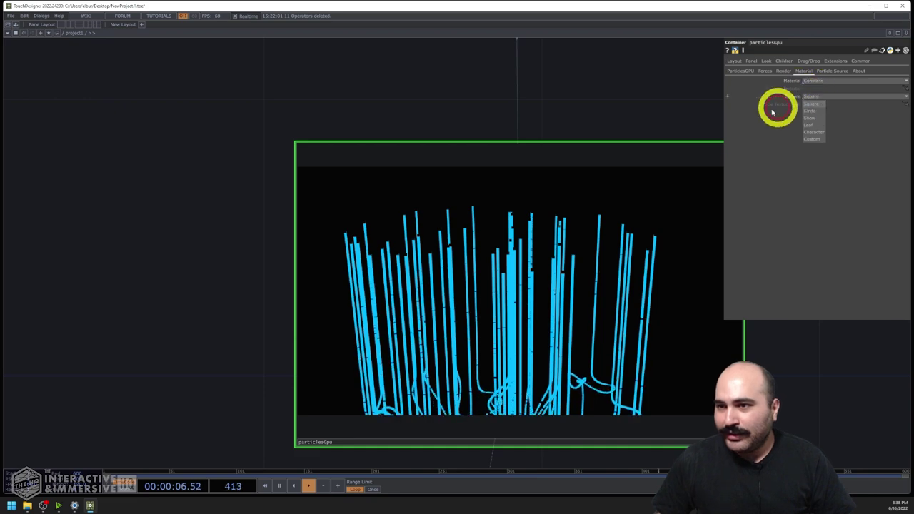
pyautogui.click(812, 112)
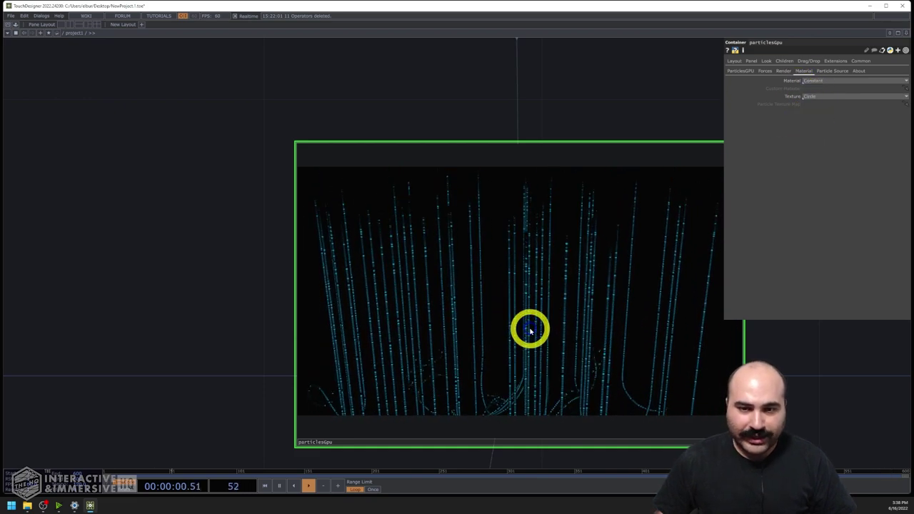
pyautogui.click(814, 96)
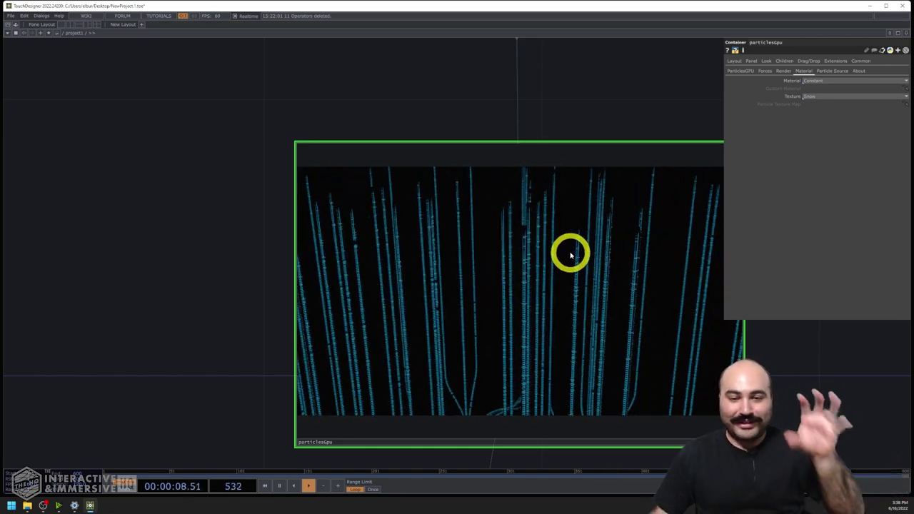
pyautogui.click(809, 98)
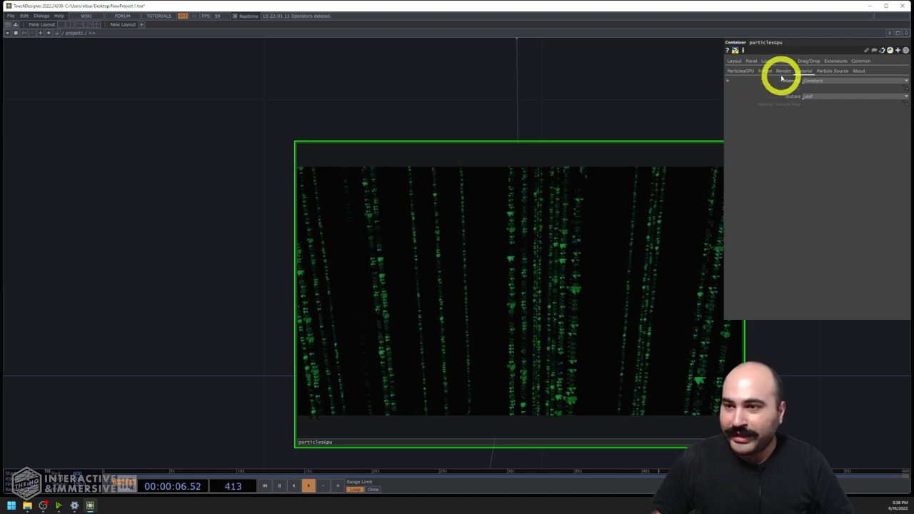
# Step: Set the particle Texture to Character and pause the timeline
pyautogui.click(818, 95)
pyautogui.click(808, 127)
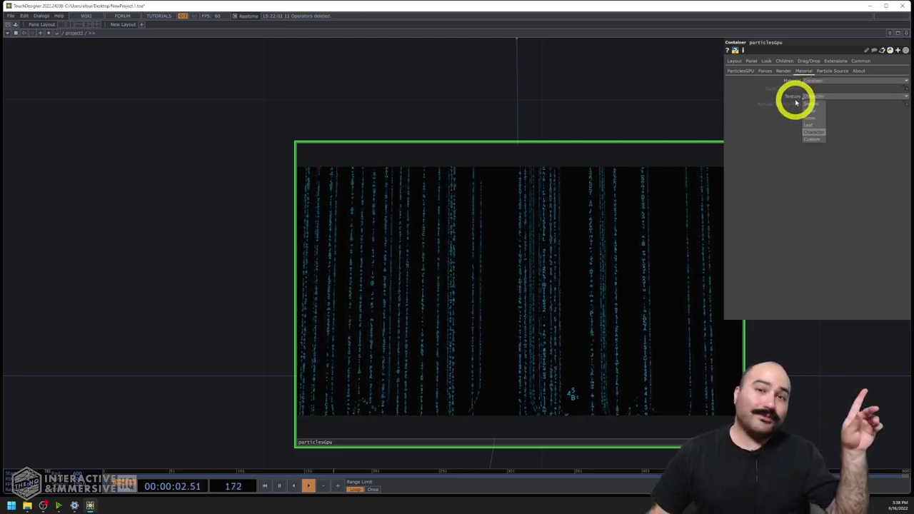
pyautogui.click(765, 133)
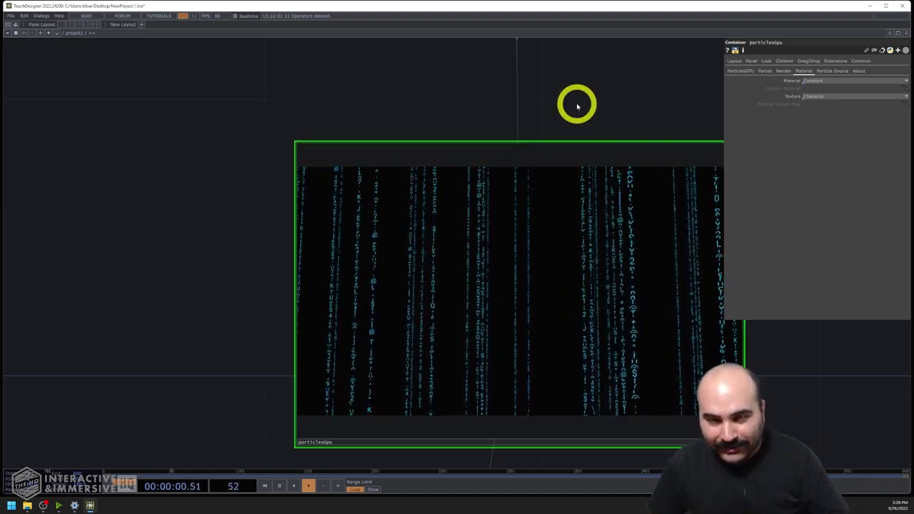
pyautogui.click(279, 486)
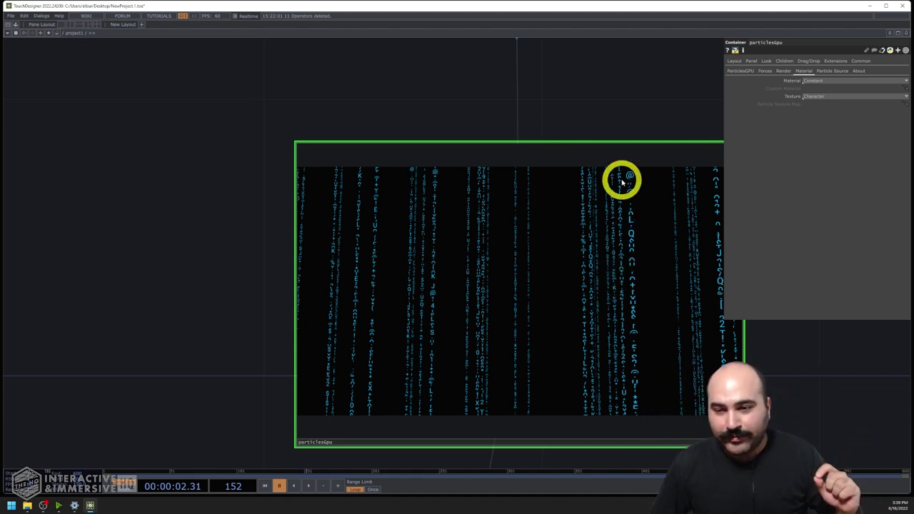
# Step: Set the Compositing of particlesGpu to Discard Alpha with an Alpha Threshold of 0, and resume playback
pyautogui.click(785, 72)
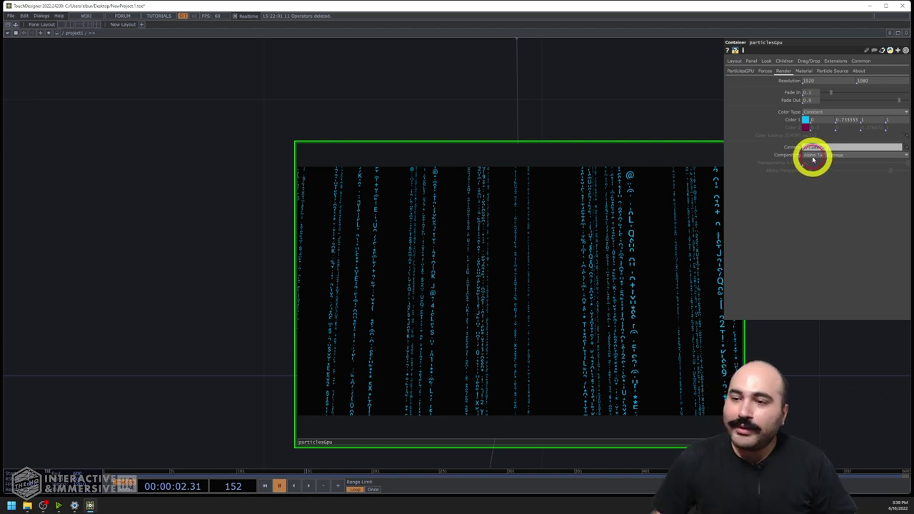
pyautogui.click(810, 156)
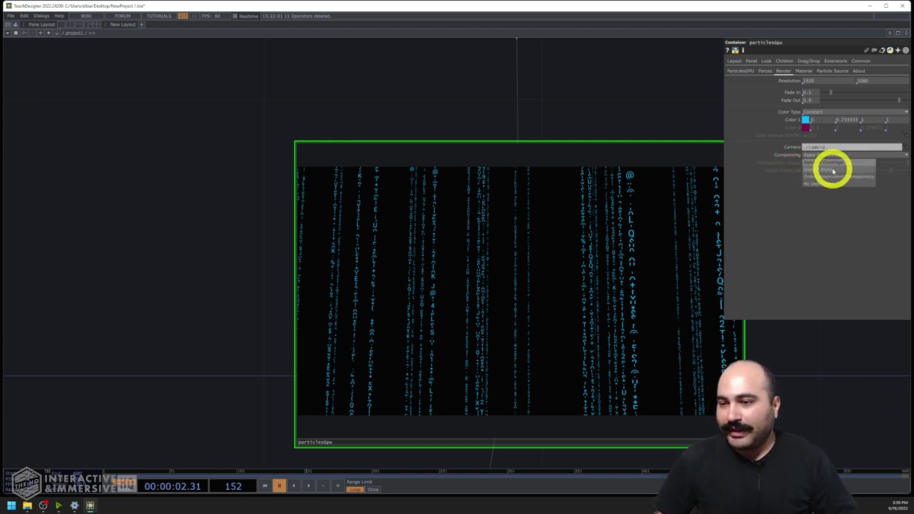
pyautogui.click(833, 170)
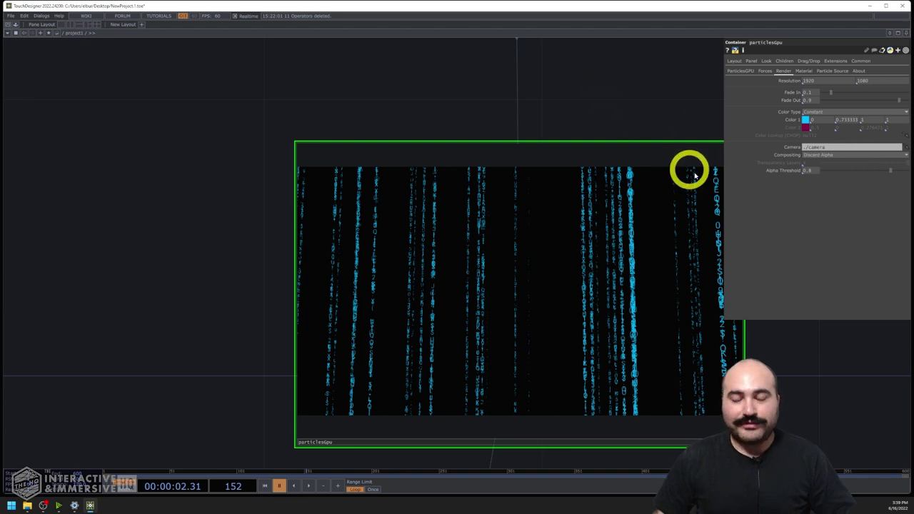
pyautogui.moveTo(893, 172); pyautogui.dragTo(809, 175)
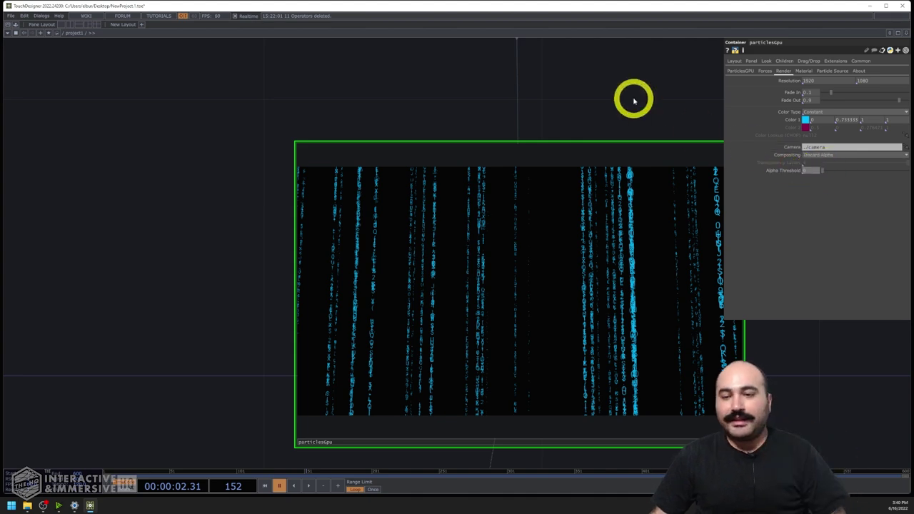
pyautogui.click(308, 486)
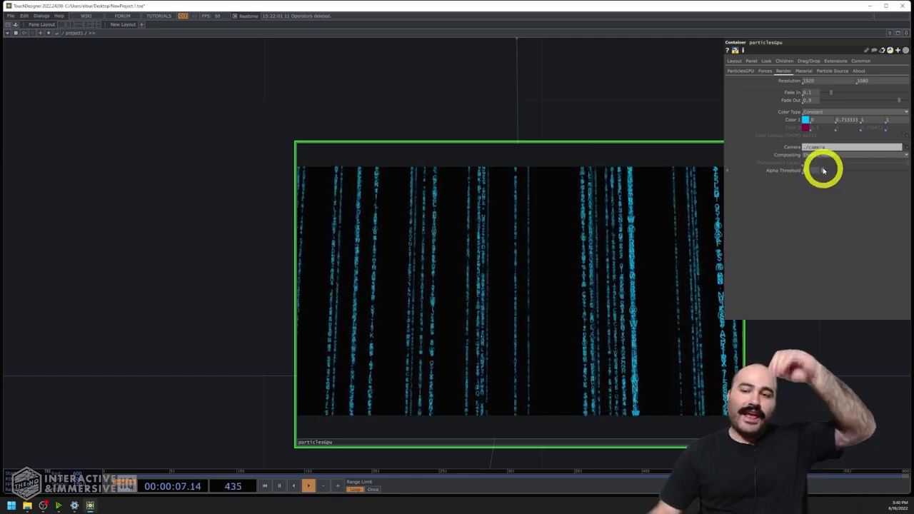
pyautogui.moveTo(821, 170)
pyautogui.mouseDown()
pyautogui.moveTo(808, 185)
pyautogui.moveTo(825, 171)
pyautogui.mouseUp()
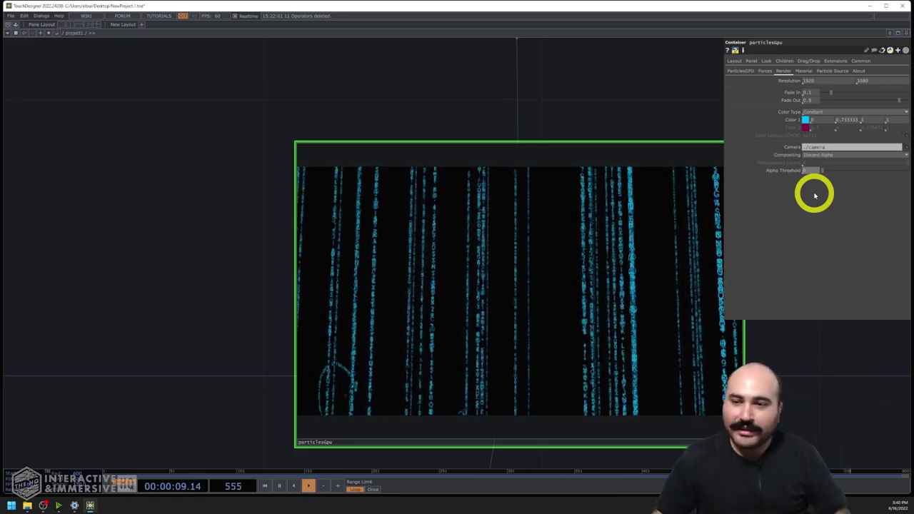
# Step: Raise the Alpha Threshold of particlesGpu to 0.561 and pause the timeline to inspect the characters
pyautogui.scroll(2, 604, 108)
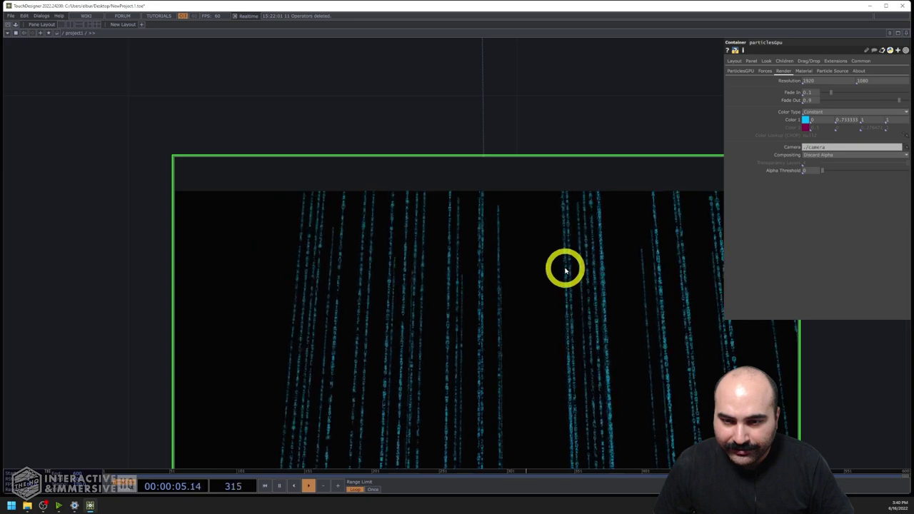
pyautogui.moveTo(835, 174); pyautogui.dragTo(850, 173)
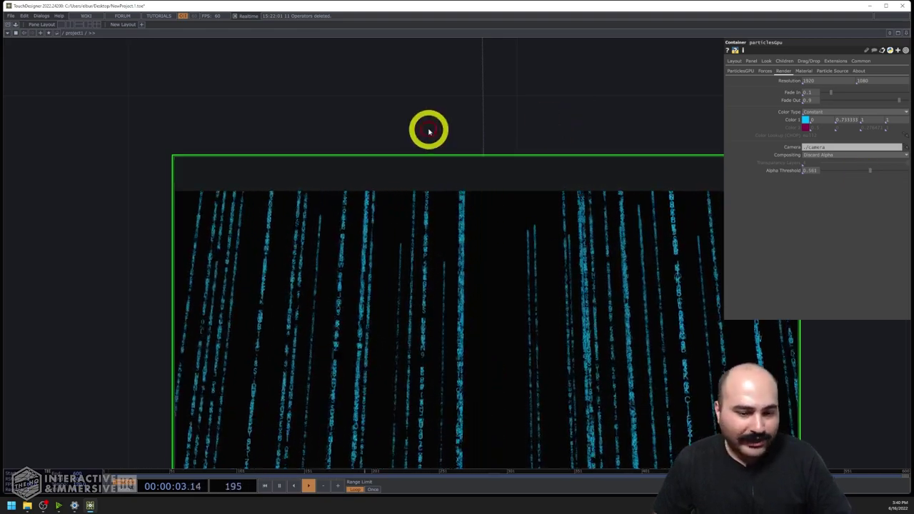
pyautogui.click(279, 486)
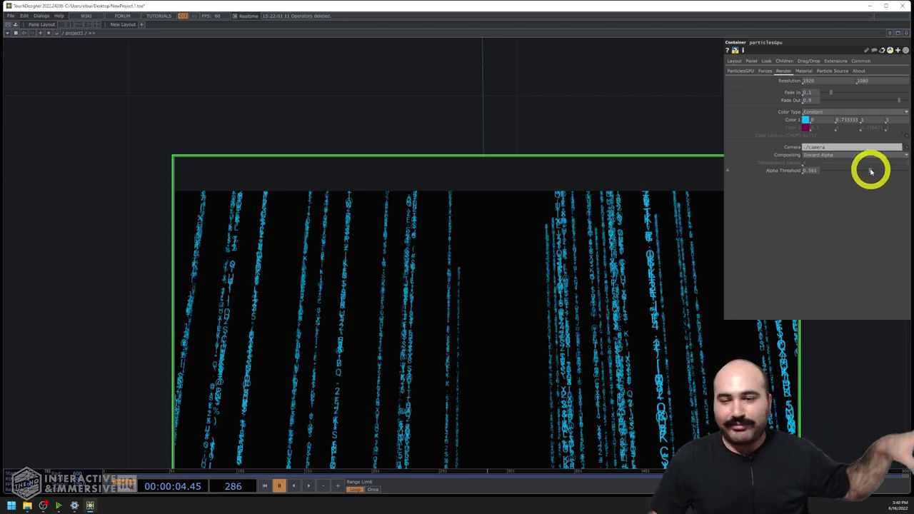
# Step: Set the Compositing of particlesGpu to Alpha To Coverage
pyautogui.click(817, 155)
pyautogui.click(814, 163)
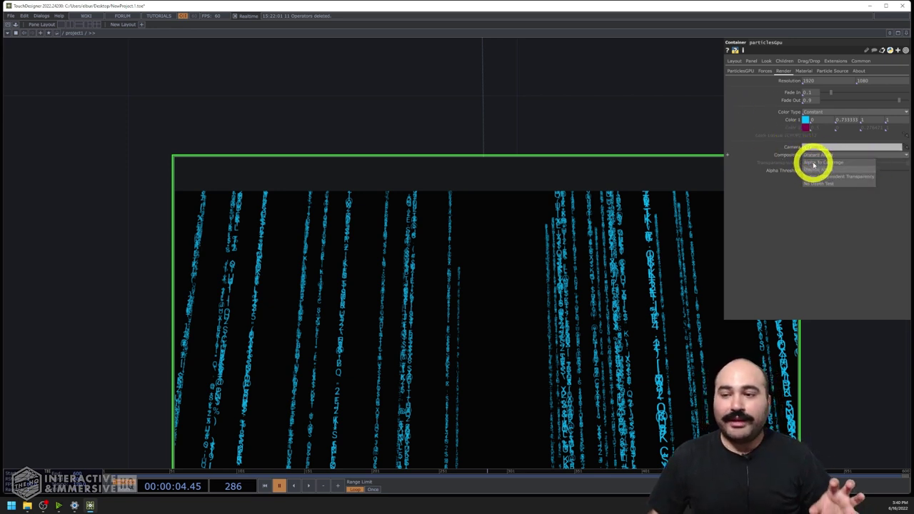
pyautogui.click(814, 155)
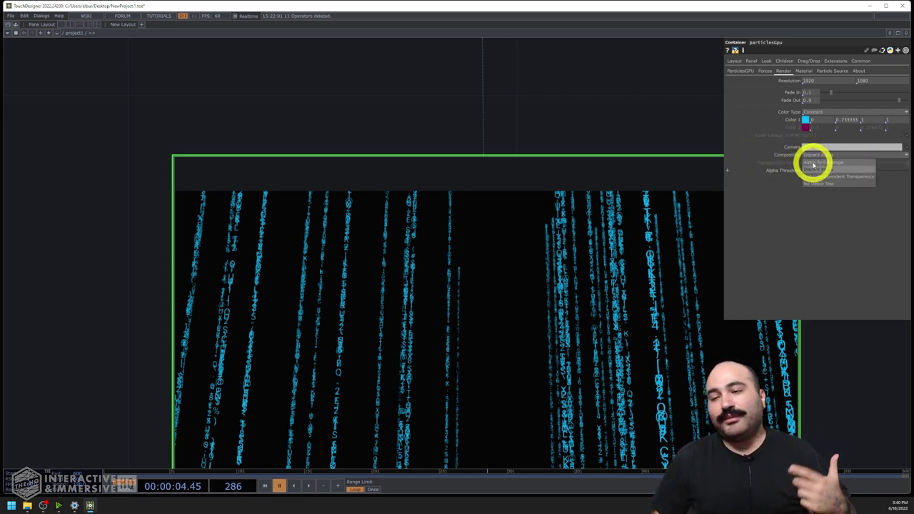
pyautogui.click(814, 164)
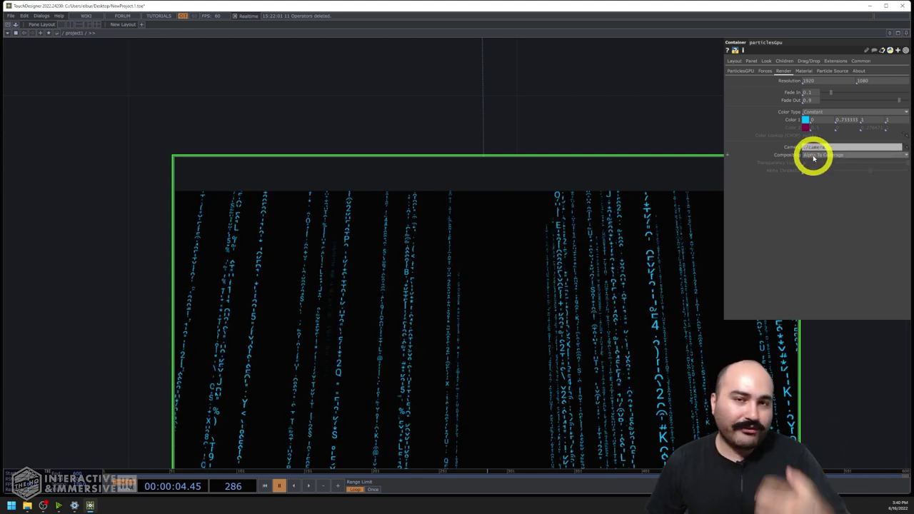
# Step: Compare Discard Alpha at a lower Alpha Threshold on particlesGpu and return the Compositing to Alpha To Coverage
pyautogui.click(813, 155)
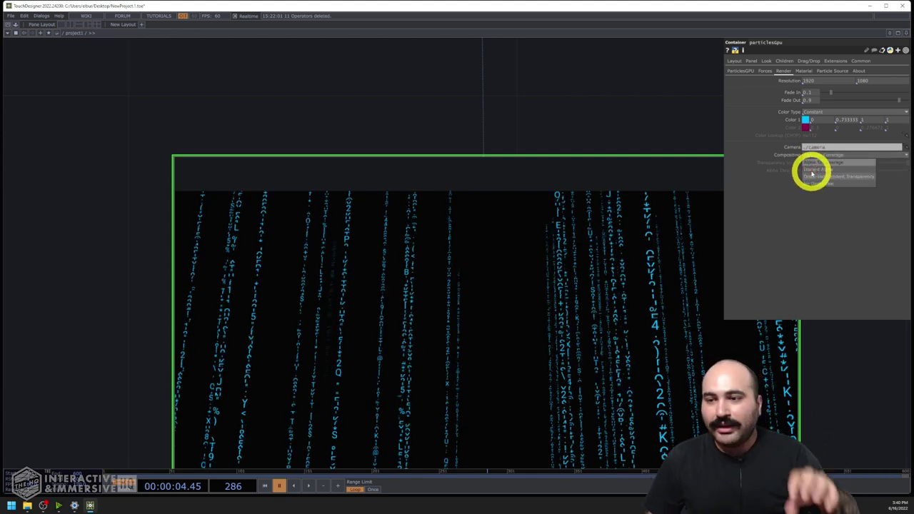
pyautogui.click(812, 172)
pyautogui.moveTo(878, 172); pyautogui.dragTo(825, 176)
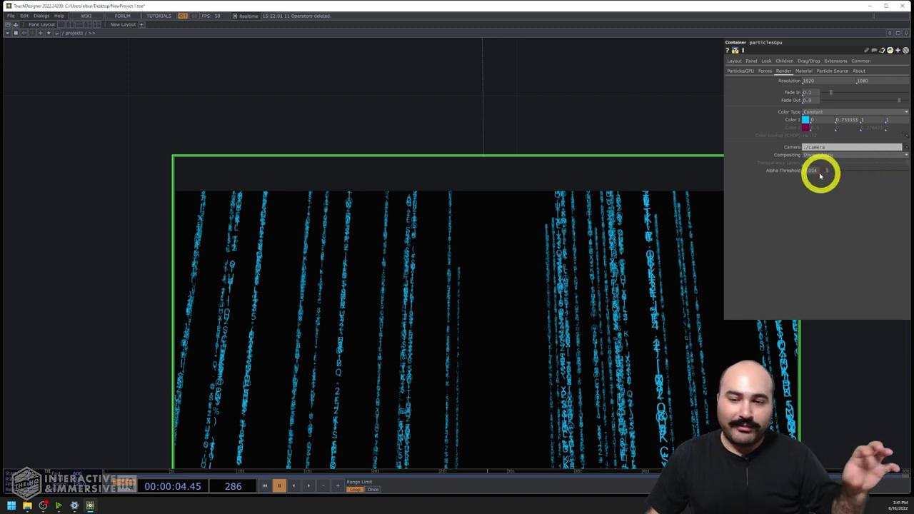
pyautogui.click(835, 173)
pyautogui.click(815, 155)
pyautogui.click(813, 163)
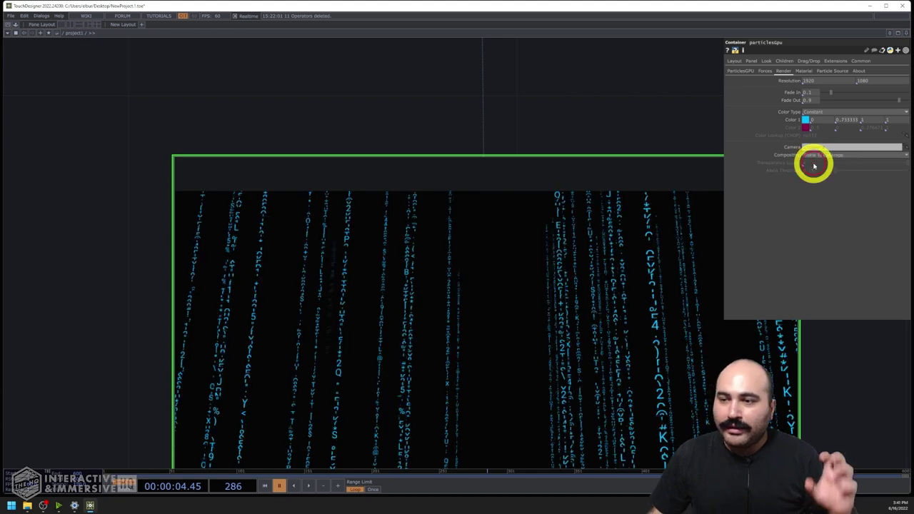
# Step: Set the particle Texture in the material settings of particlesGpu to Custom
pyautogui.click(804, 71)
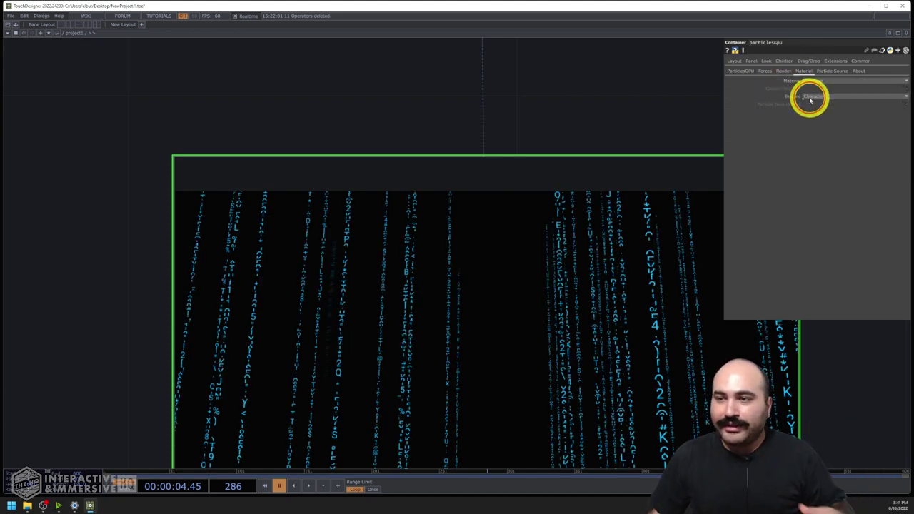
pyautogui.click(814, 99)
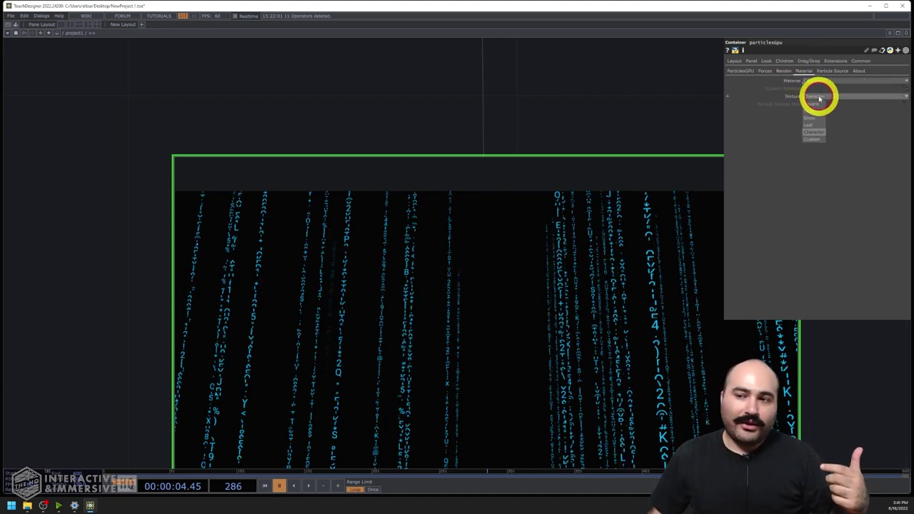
pyautogui.click(813, 140)
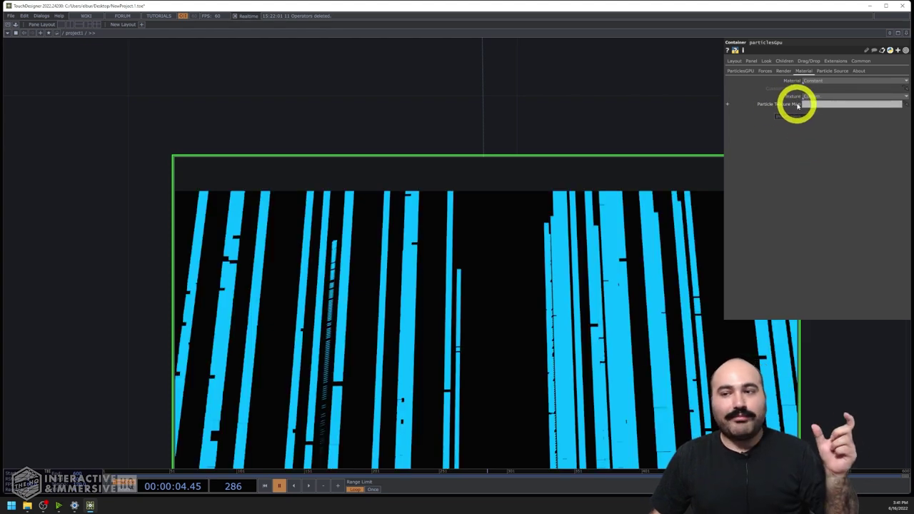
# Step: Add a Movie File In TOP in the empty space above particlesGpu
pyautogui.scroll(-3, 569, 230)
pyautogui.scroll(-2, 478, 90)
pyautogui.press('Tab')
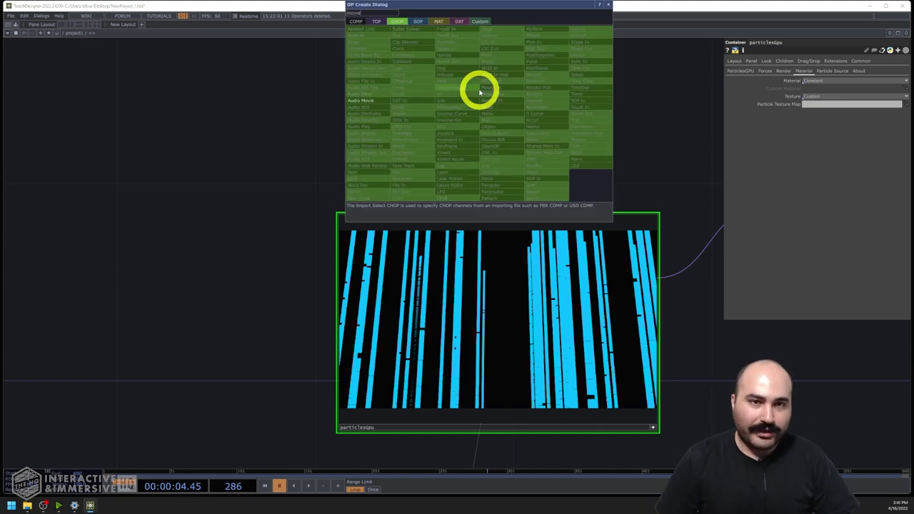
pyautogui.click(376, 21)
pyautogui.write('movie')
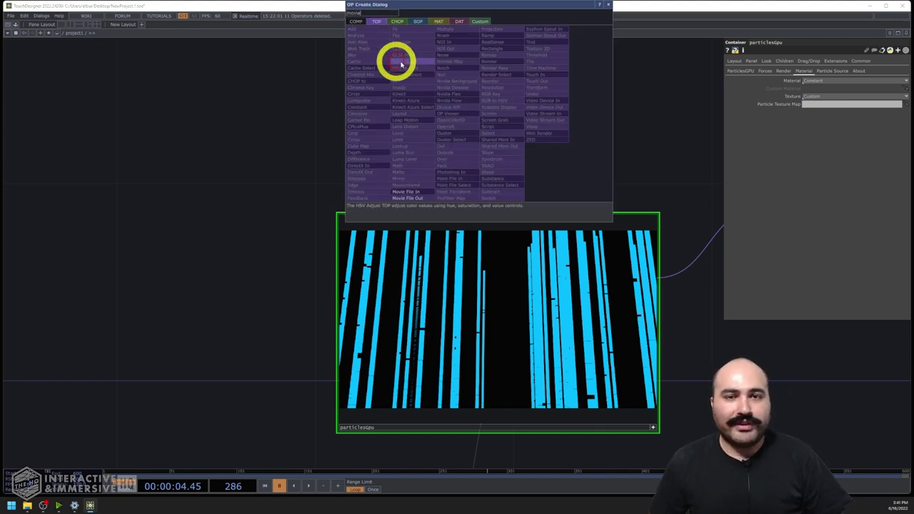
pyautogui.click(403, 192)
pyautogui.click(389, 93)
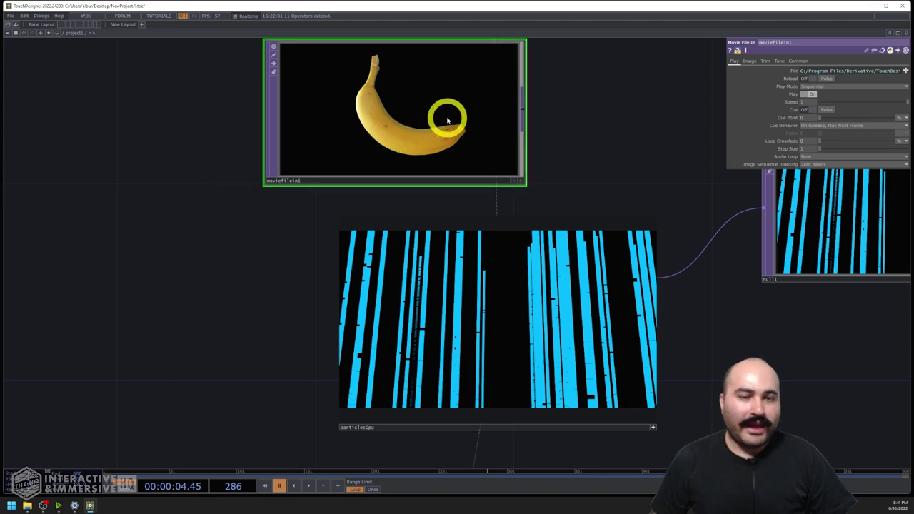
# Step: Assign moviefilein1 as the Particle Texture Map of particlesGpu
pyautogui.click(559, 251)
pyautogui.moveTo(435, 104); pyautogui.dragTo(823, 103)
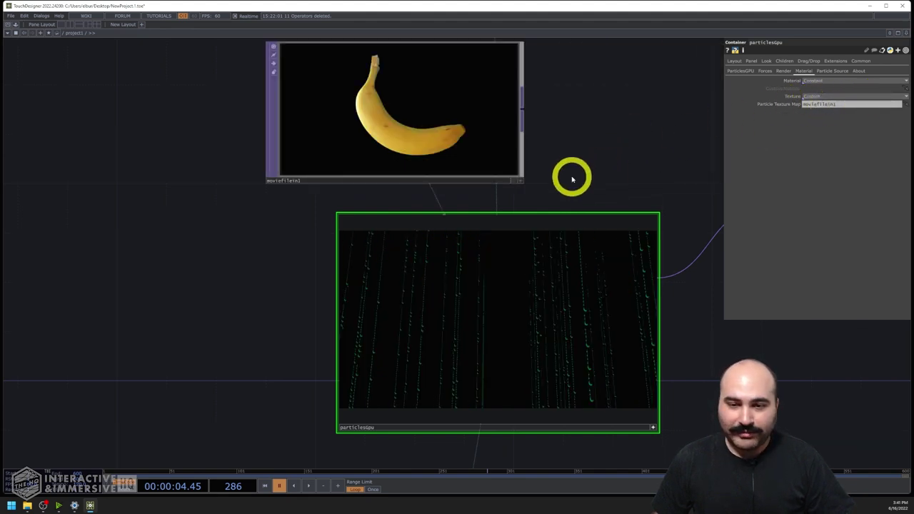
pyautogui.scroll(5, 574, 174)
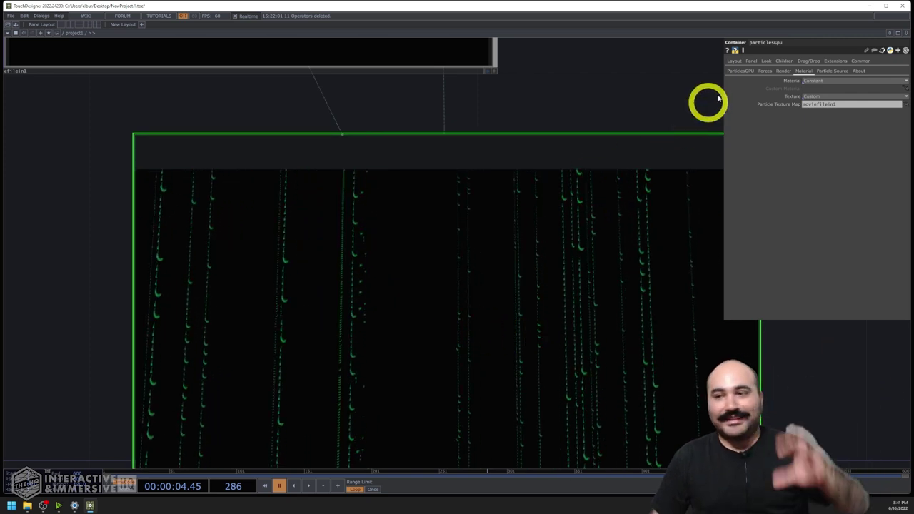
# Step: Set Color 1 in the render settings of particlesGpu to white
pyautogui.click(741, 71)
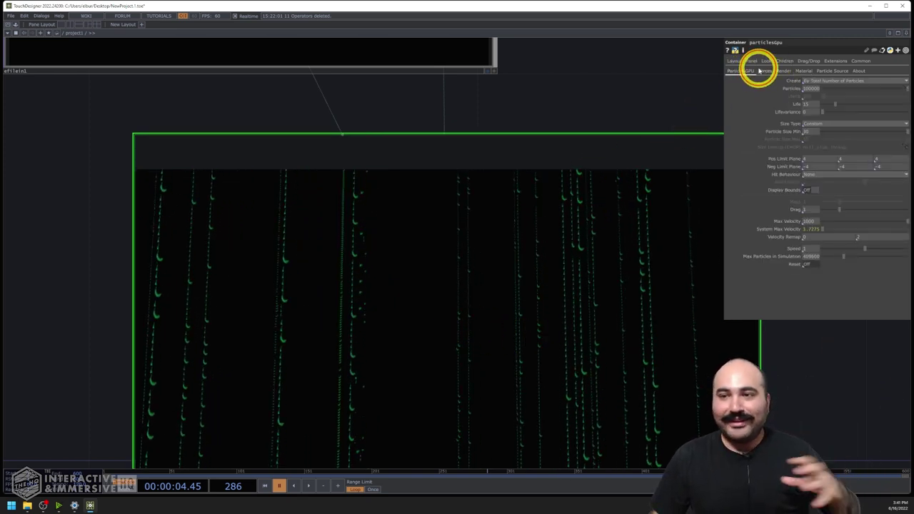
pyautogui.click(764, 72)
pyautogui.click(784, 72)
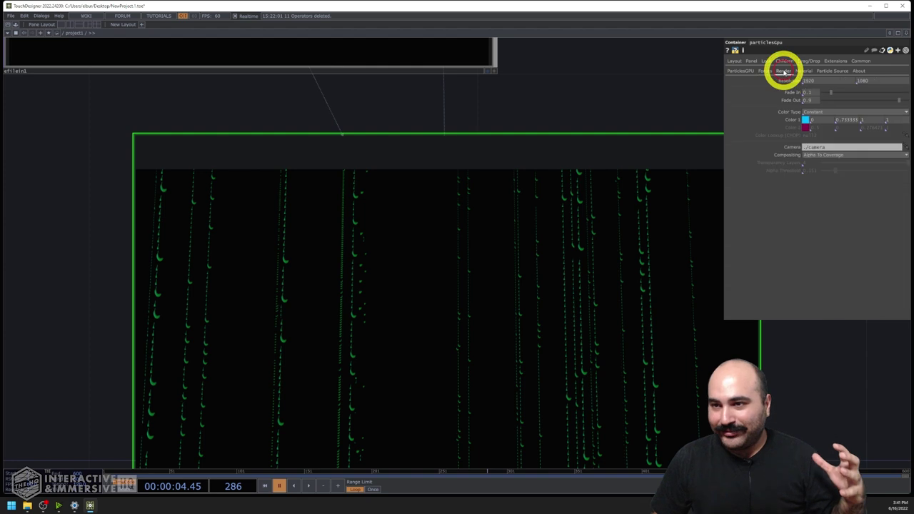
pyautogui.click(806, 120)
pyautogui.click(681, 99)
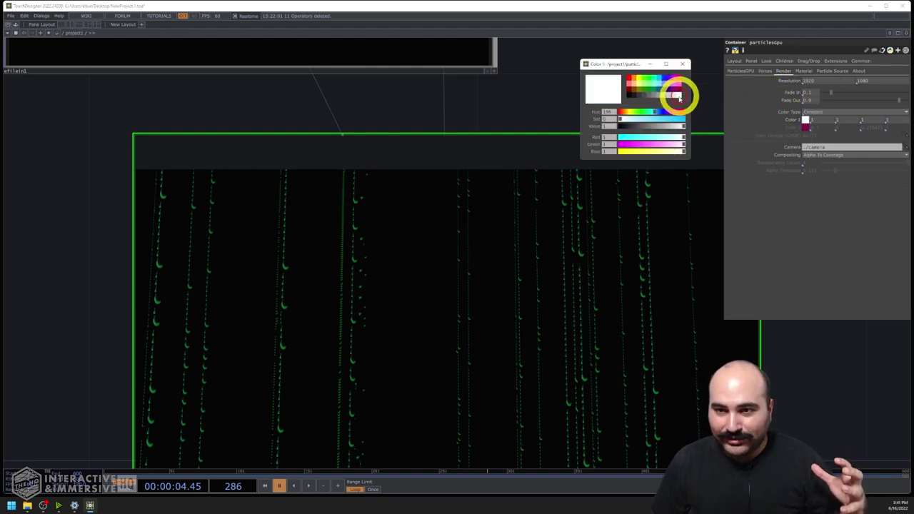
pyautogui.click(682, 63)
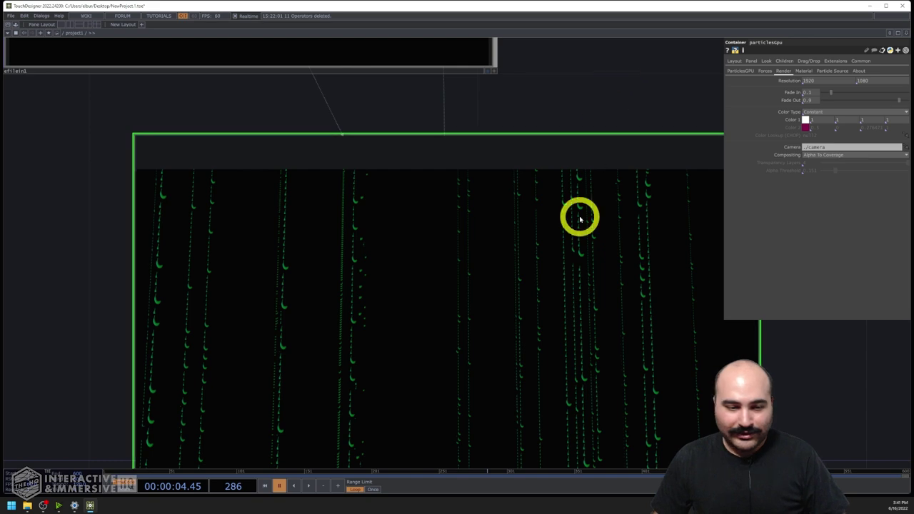
# Step: Resume playback and jump the timeline back to its start to check the banana particles
pyautogui.click(308, 486)
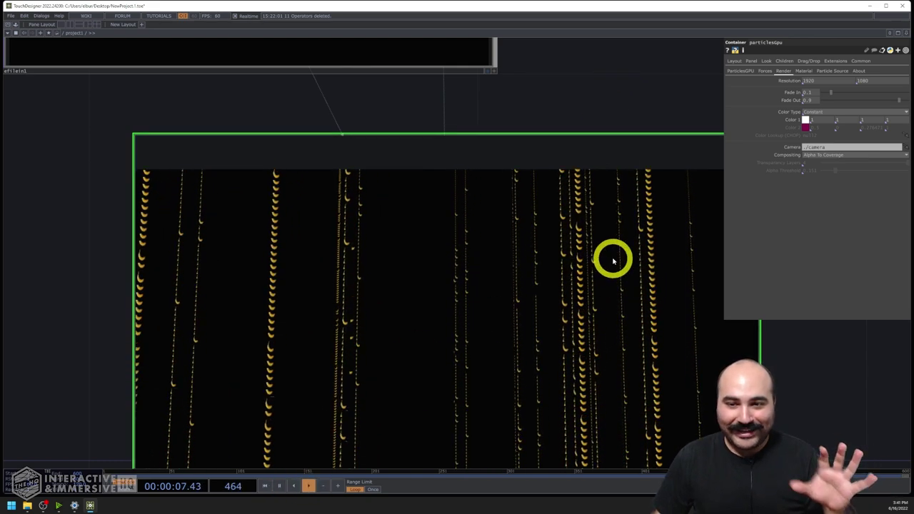
pyautogui.click(266, 488)
pyautogui.scroll(-1, 586, 84)
pyautogui.scroll(-5, 586, 84)
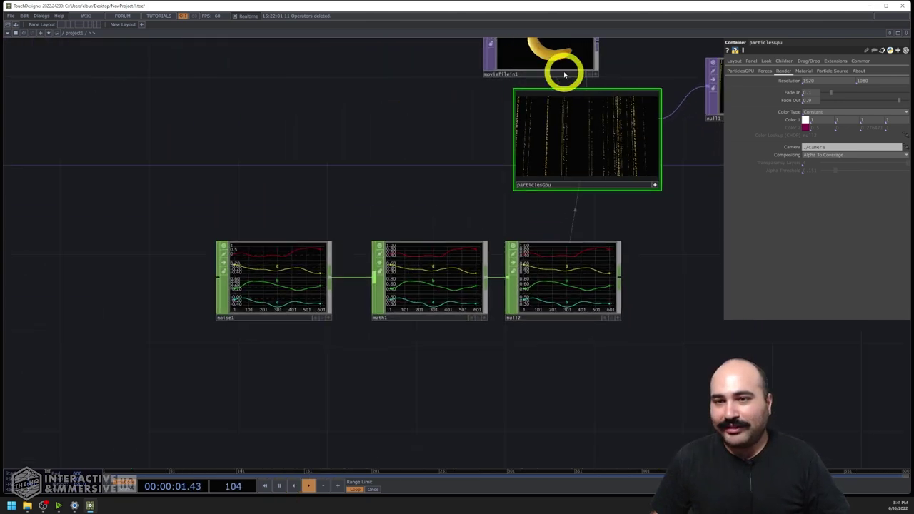
# Step: Show the Particle Source settings of particlesGpu, and move pattern1, null_size_lookup and moviefilein1 further up in the network
pyautogui.click(804, 71)
pyautogui.click(827, 71)
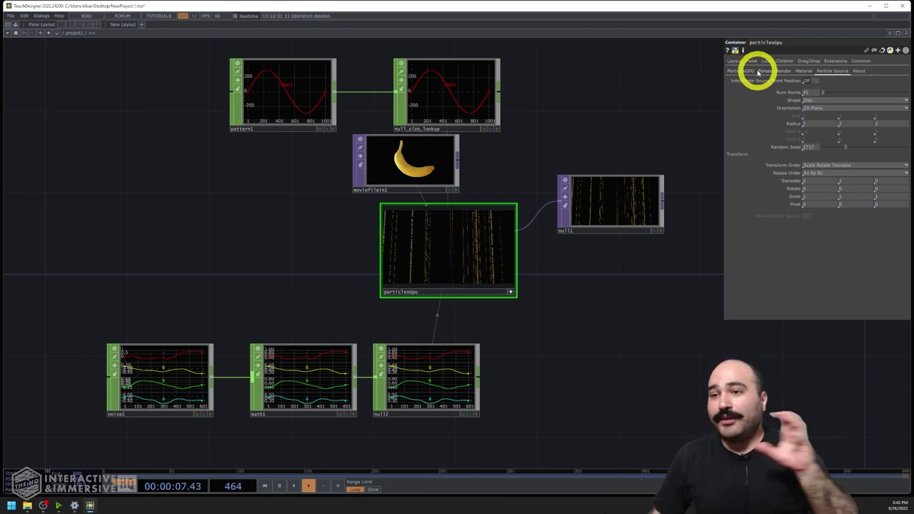
pyautogui.moveTo(153, 82); pyautogui.dragTo(432, 101)
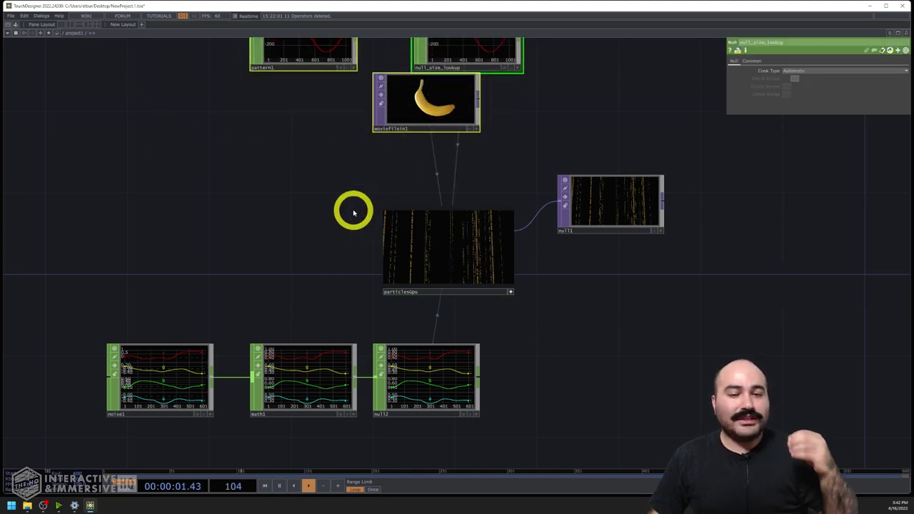
# Step: Inspect the inputs of particlesGpu and add a File In SOP in the empty network area ahead of them
pyautogui.scroll(3, 353, 212)
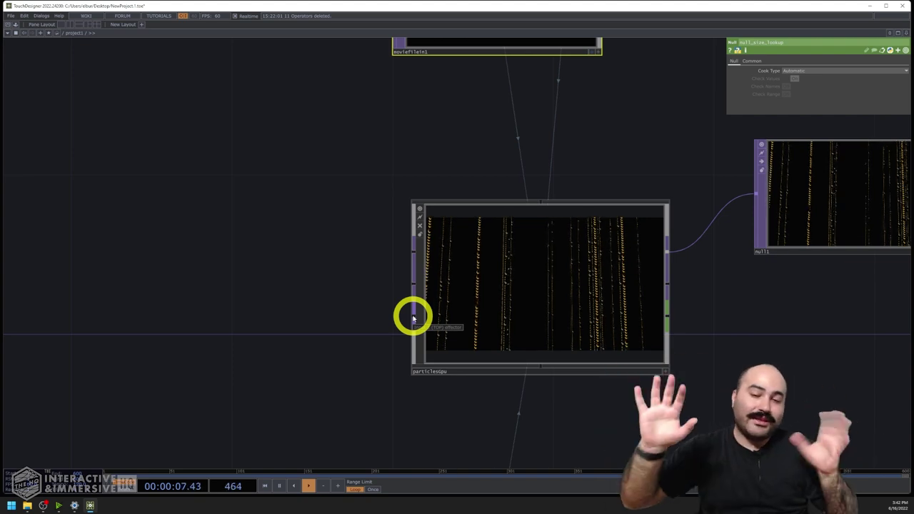
pyautogui.click(474, 270)
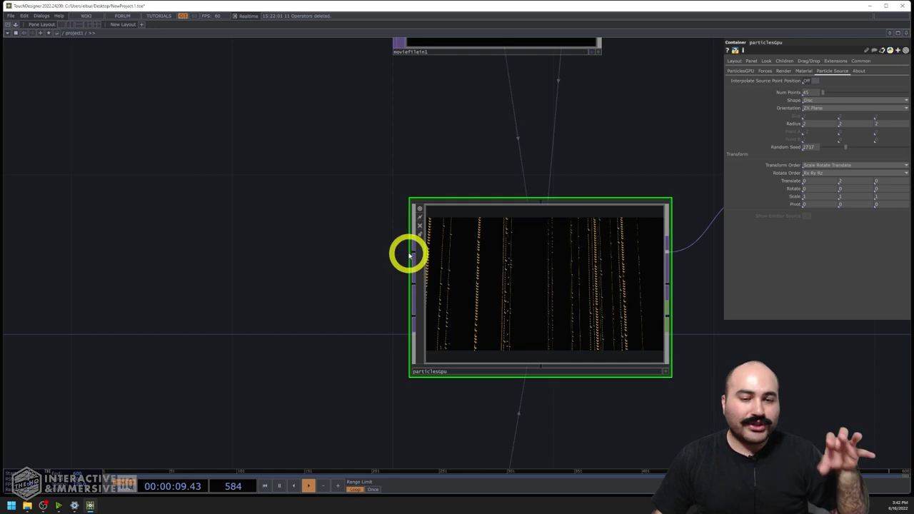
pyautogui.moveTo(355, 141); pyautogui.dragTo(407, 150)
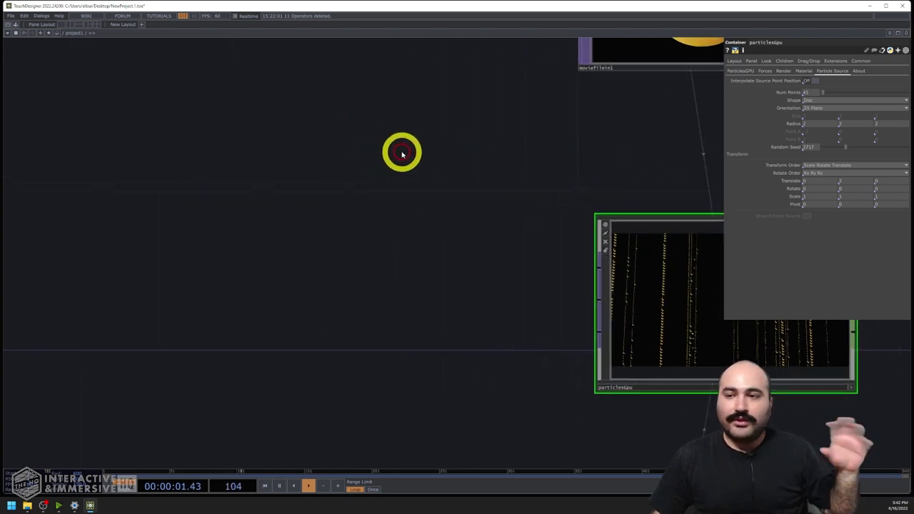
pyautogui.scroll(-4, 406, 150)
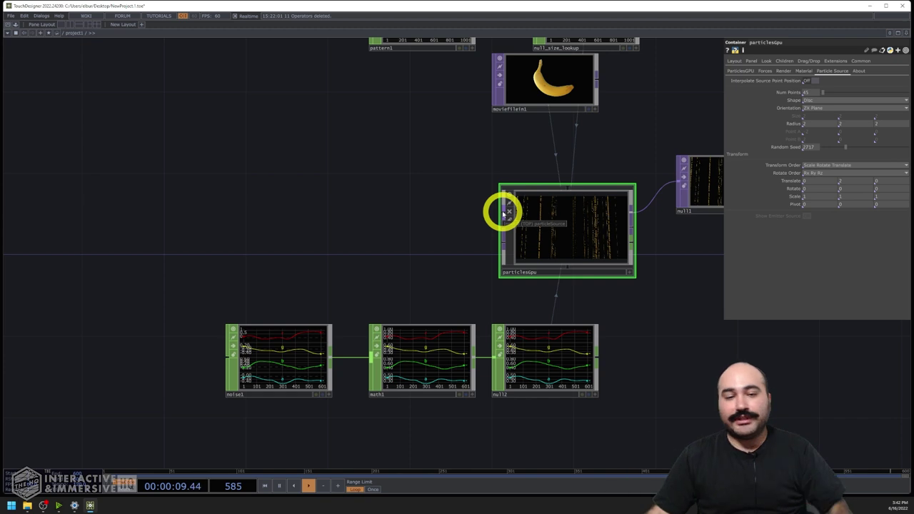
pyautogui.moveTo(262, 206); pyautogui.dragTo(395, 206)
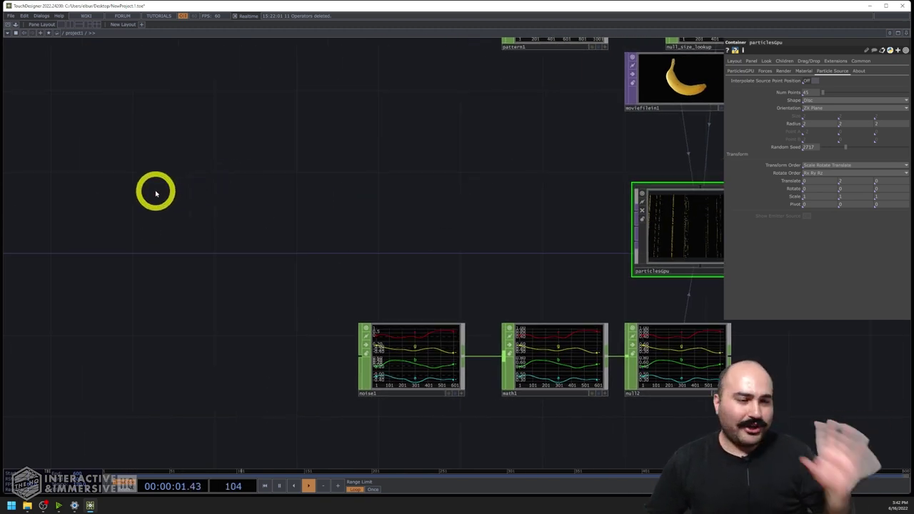
pyautogui.press('Tab')
pyautogui.click(96, 102)
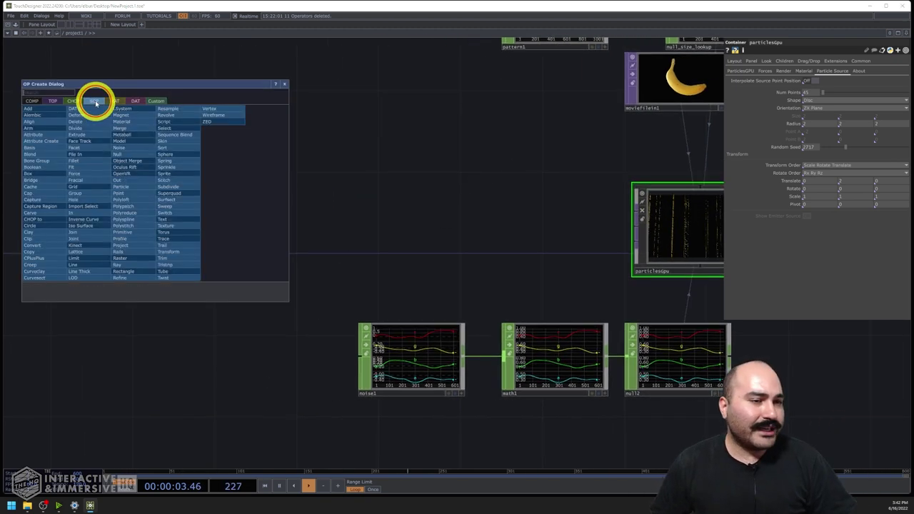
pyautogui.click(80, 156)
pyautogui.click(147, 202)
pyautogui.moveTo(137, 132); pyautogui.dragTo(214, 178)
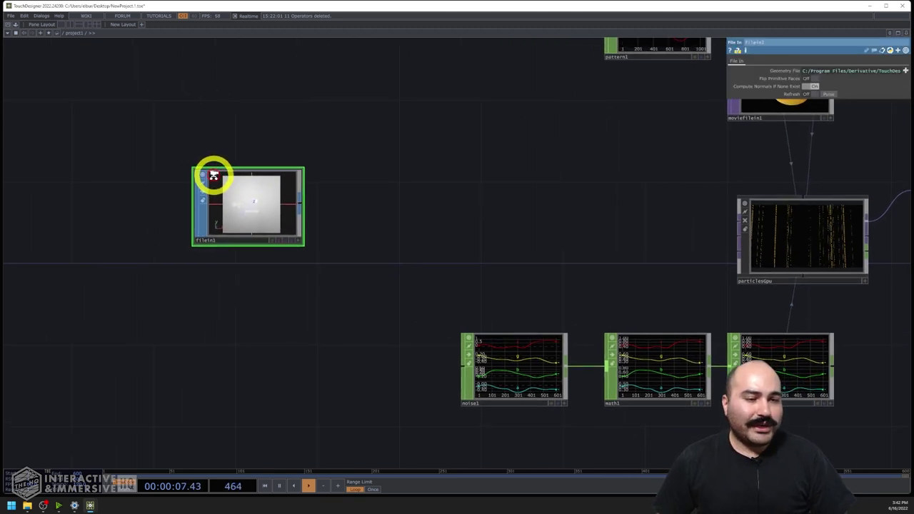
# Step: Load the TeaPot sample geometry into the File In SOP and inspect the model in its viewer
pyautogui.scroll(3, 215, 178)
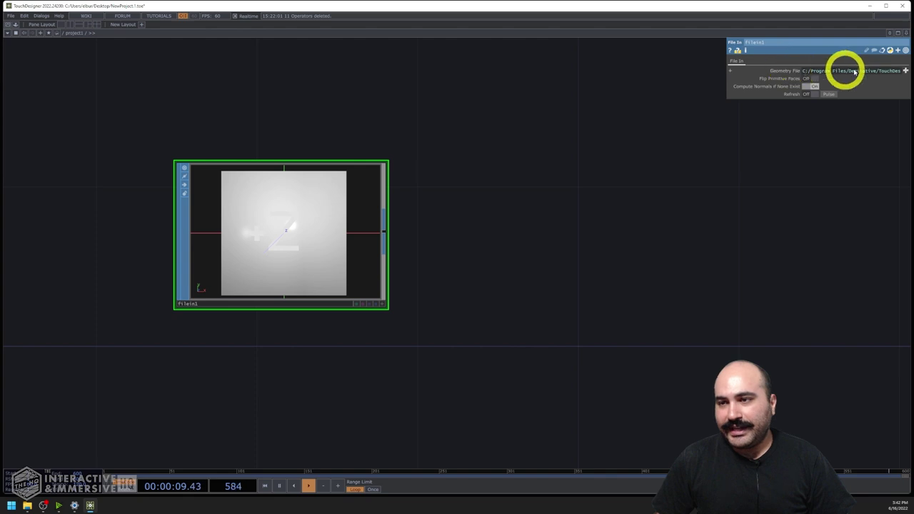
pyautogui.click(906, 71)
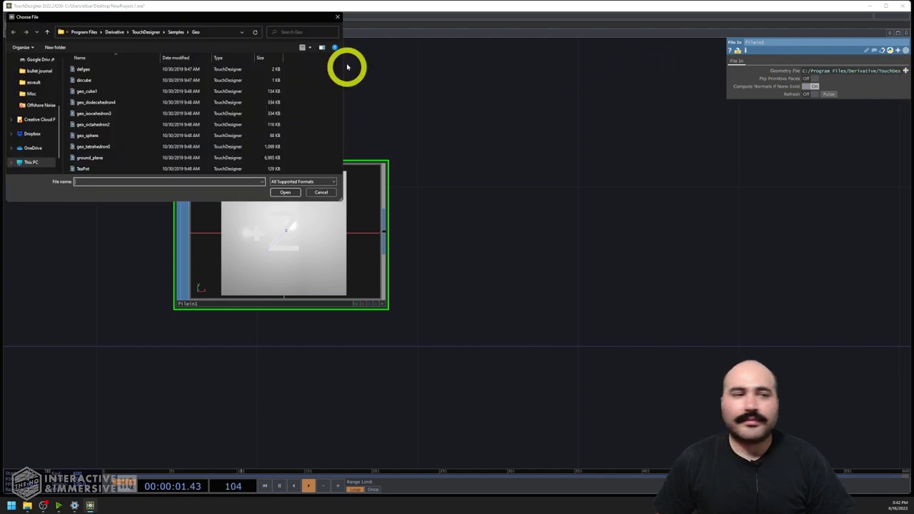
pyautogui.click(82, 169)
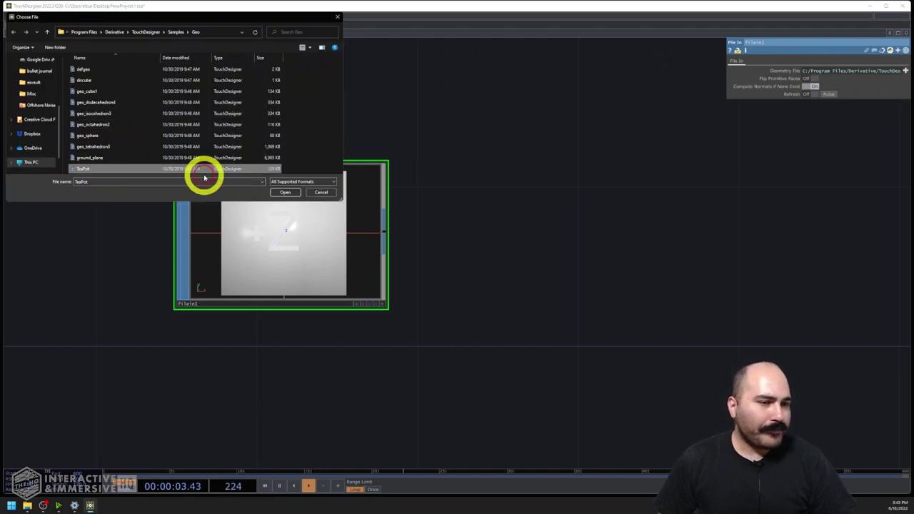
pyautogui.click(280, 192)
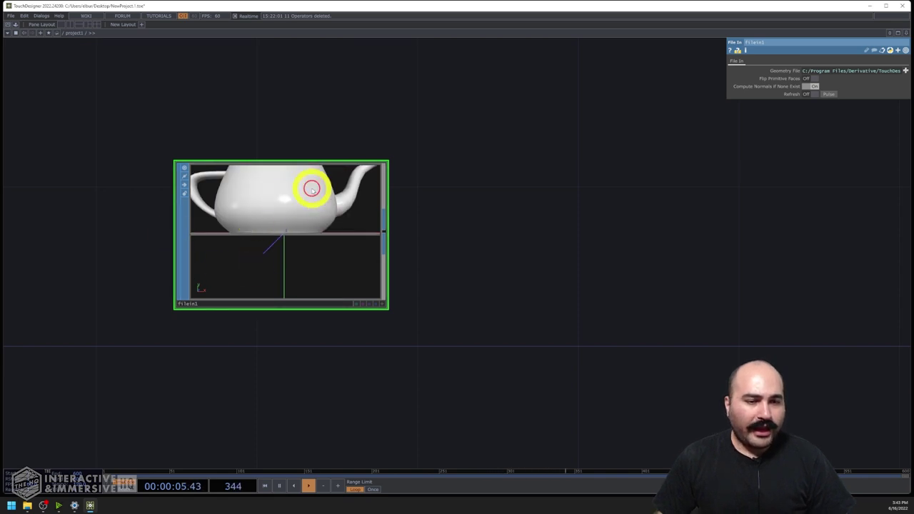
pyautogui.moveTo(288, 187); pyautogui.dragTo(290, 194)
pyautogui.scroll(-3, 279, 218)
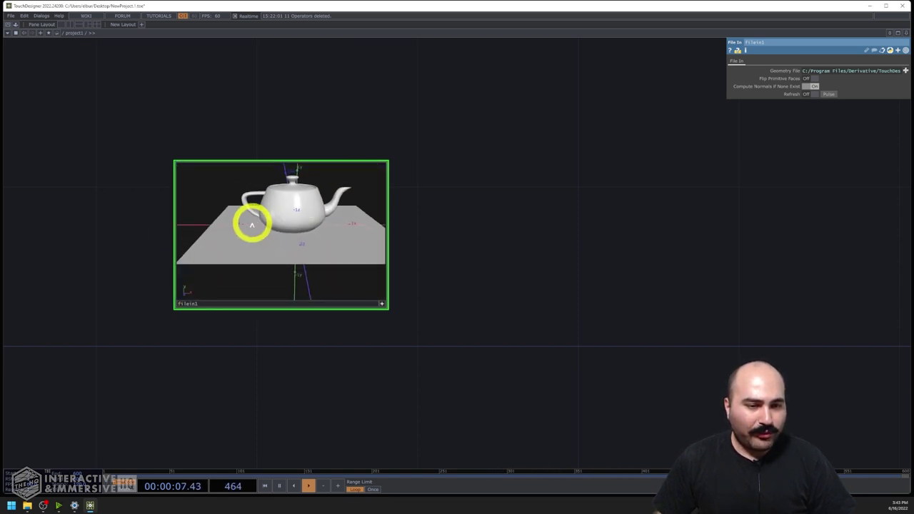
pyautogui.moveTo(273, 261); pyautogui.dragTo(272, 246)
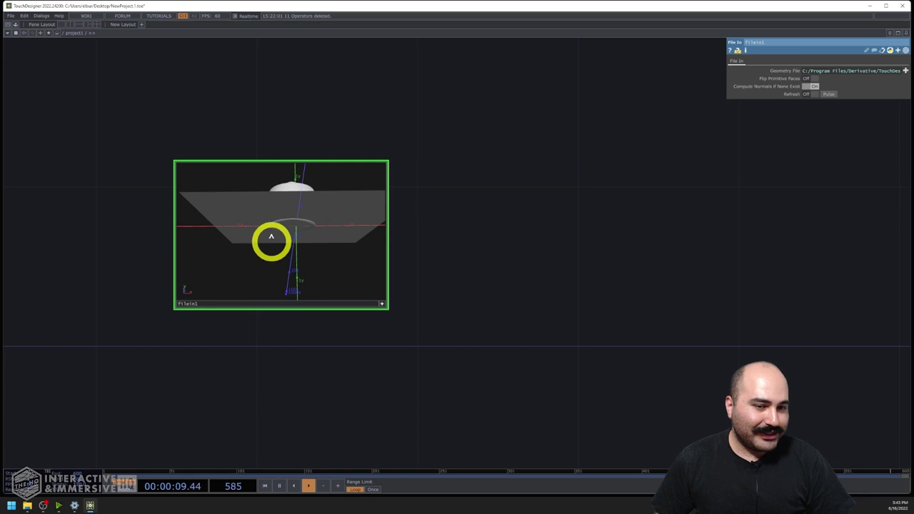
# Step: Add a Delete SOP beside the teapot's File In SOP and feed filein1 into it
pyautogui.moveTo(259, 195); pyautogui.dragTo(257, 205)
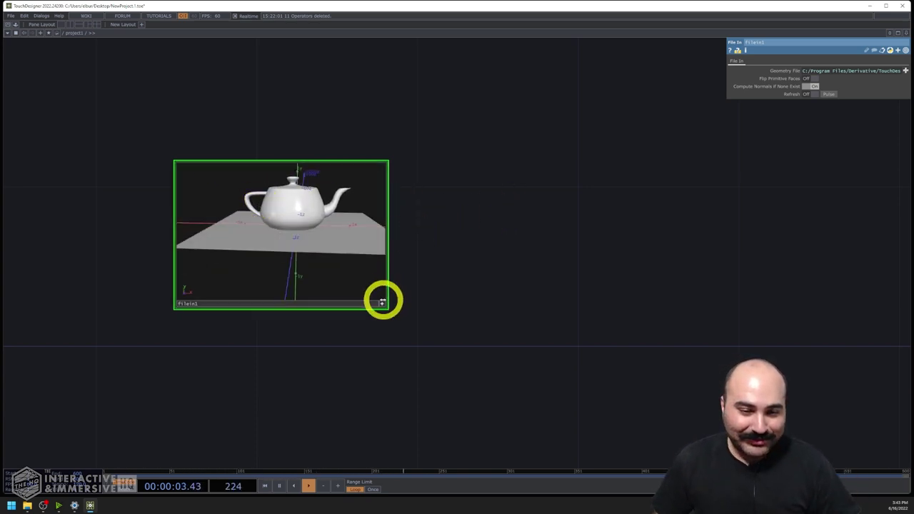
pyautogui.click(383, 303)
pyautogui.press('Tab')
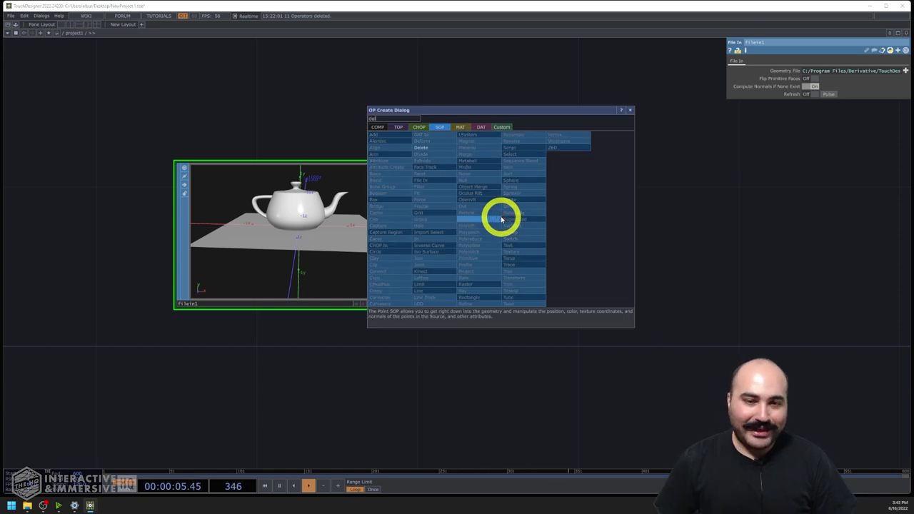
pyautogui.click(435, 147)
pyautogui.click(550, 223)
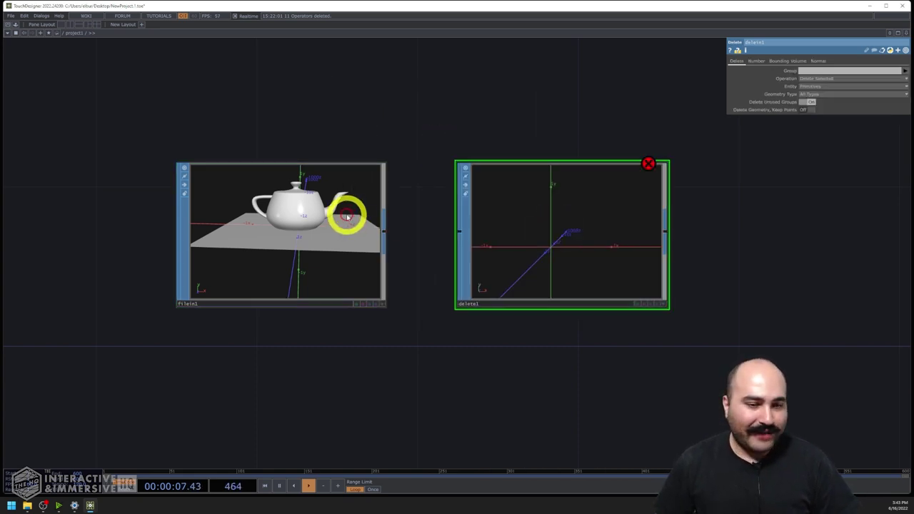
pyautogui.moveTo(386, 233); pyautogui.dragTo(463, 230)
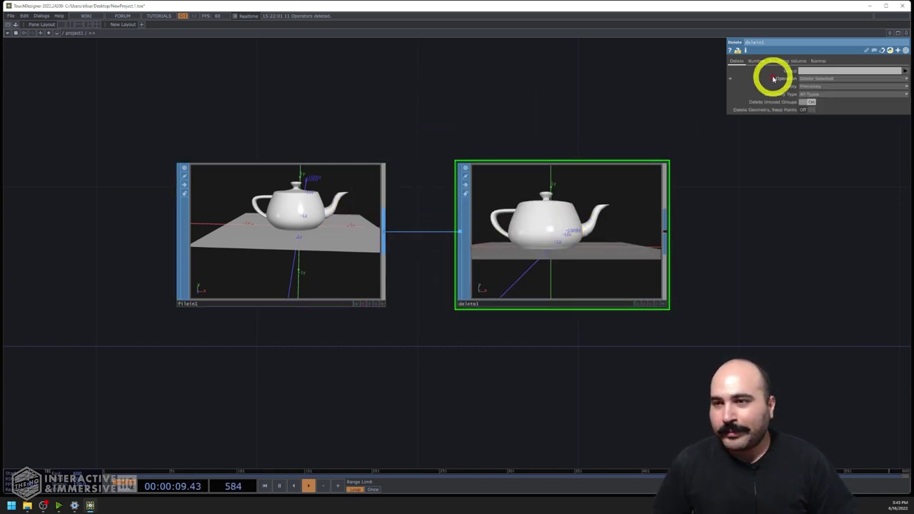
# Step: Enable the Delete SOP's bounding volume and orbit its viewer to see the teapot and ground plane
pyautogui.click(781, 61)
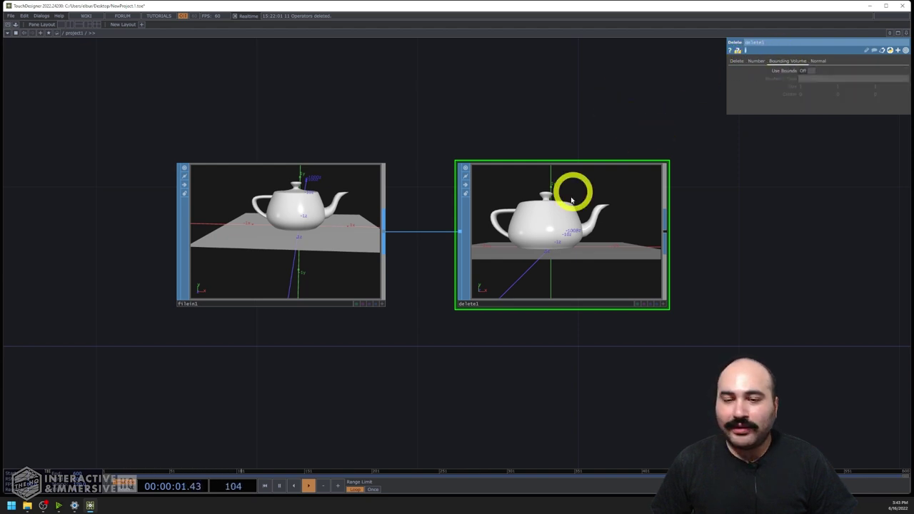
pyautogui.click(803, 73)
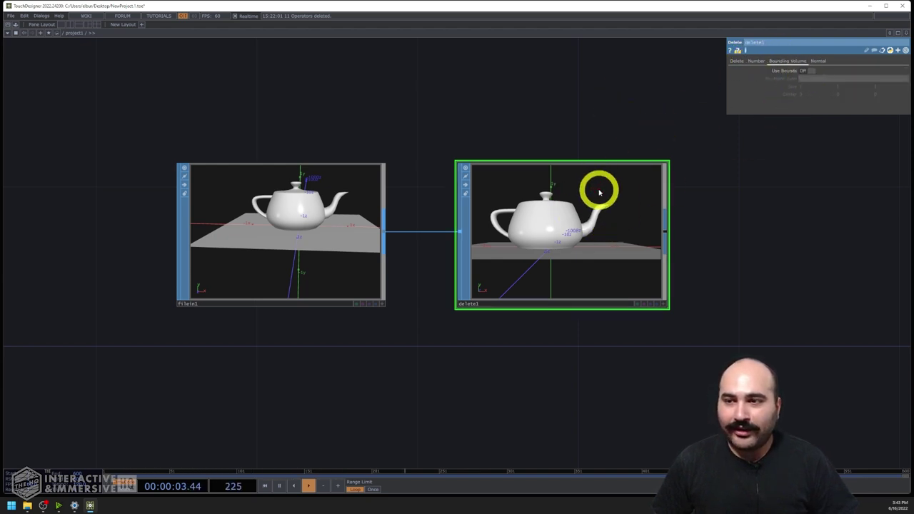
pyautogui.click(808, 72)
pyautogui.scroll(2, 551, 231)
pyautogui.click(658, 200)
pyautogui.moveTo(657, 200); pyautogui.dragTo(626, 205)
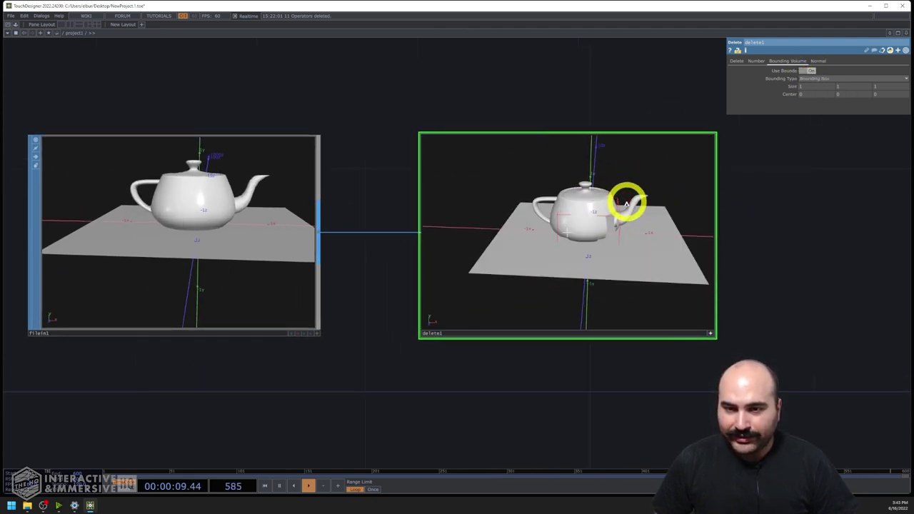
# Step: Fit the Delete SOP's bounding box around the ground plane, with Z size 3.6 and Y center -0.5
pyautogui.moveTo(813, 84); pyautogui.dragTo(847, 95, button='middle')
pyautogui.moveTo(638, 207); pyautogui.dragTo(562, 200)
pyautogui.moveTo(847, 98); pyautogui.dragTo(786, 106, button='middle')
pyautogui.moveTo(643, 246); pyautogui.dragTo(355, 200)
# Step: Add a Null SOP after delete1 and connect delete1's output to it
pyautogui.scroll(-3, 443, 271)
pyautogui.click(431, 292)
pyautogui.scroll(-2, 355, 200)
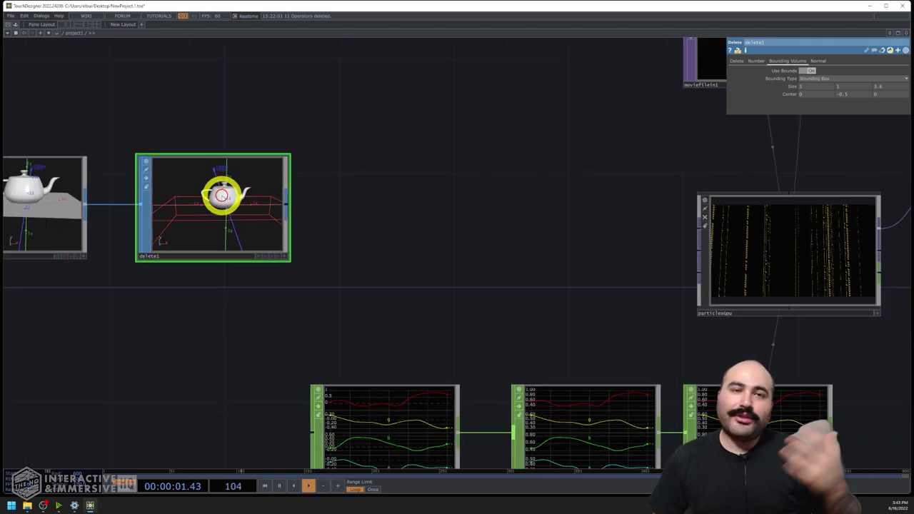
pyautogui.hscroll(-3, 396, 143)
pyautogui.moveTo(204, 224); pyautogui.dragTo(370, 191)
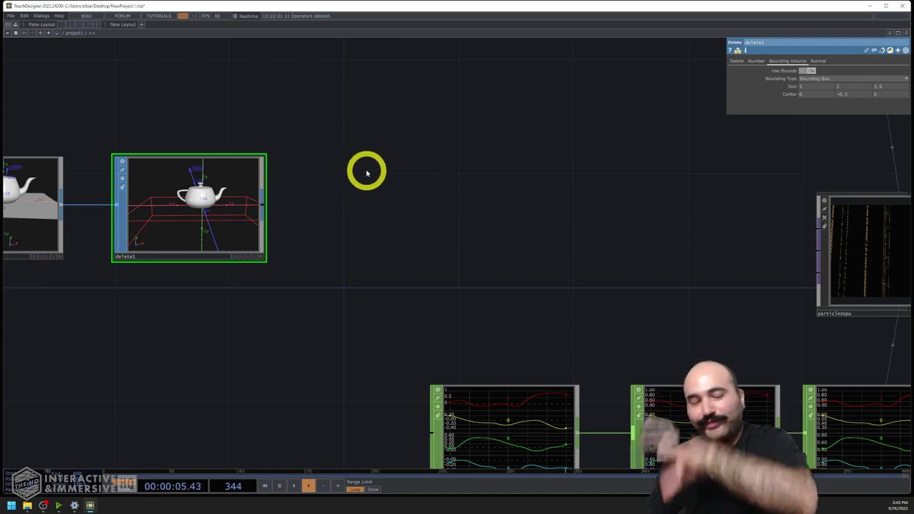
pyautogui.press('Tab')
pyautogui.write('null')
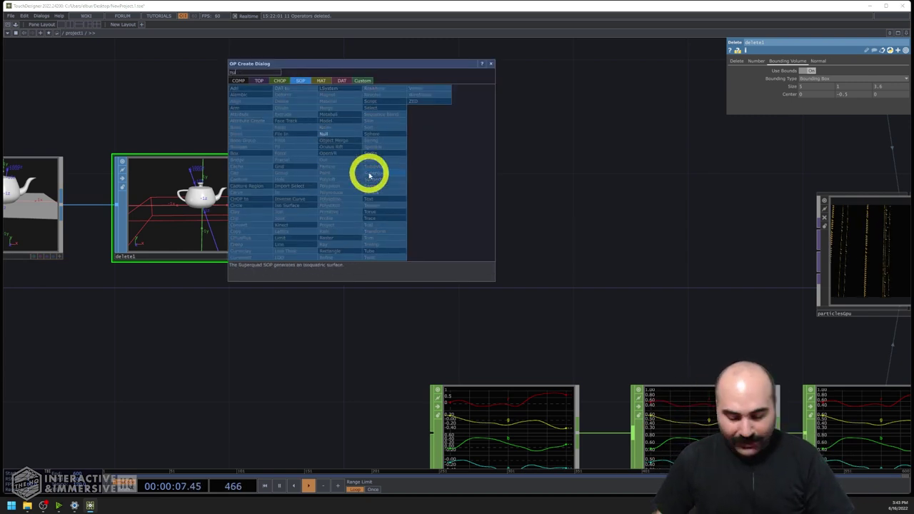
pyautogui.press('Return')
pyautogui.click(382, 187)
pyautogui.moveTo(272, 198); pyautogui.dragTo(361, 192)
# Step: Add a SOP to CHOP next to null3
pyautogui.press('Tab')
pyautogui.click(483, 91)
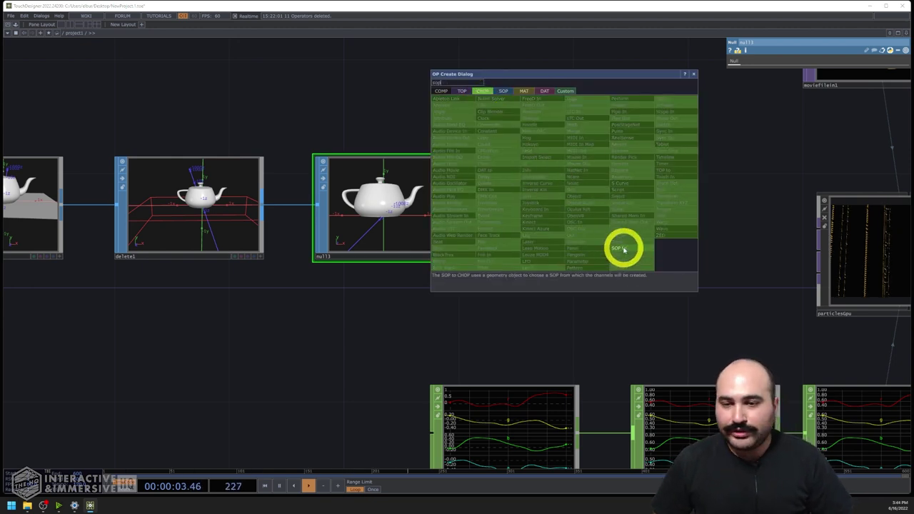
pyautogui.click(623, 248)
pyautogui.click(592, 210)
# Step: Assign null3 as the source SOP of the SOP to CHOP and inspect its position channels
pyautogui.press('h')
pyautogui.moveTo(241, 140); pyautogui.dragTo(419, 229)
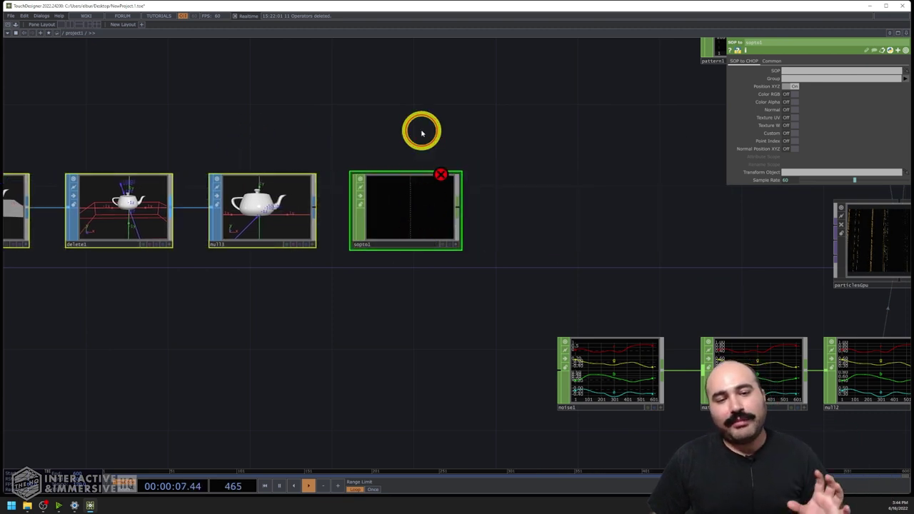
pyautogui.scroll(4, 296, 174)
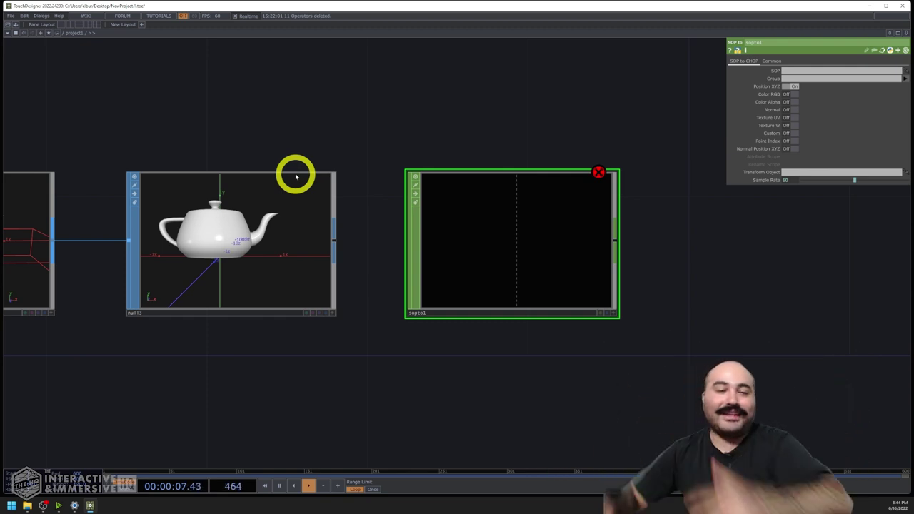
pyautogui.click(242, 230)
pyautogui.moveTo(241, 246); pyautogui.dragTo(490, 265)
pyautogui.click(563, 230)
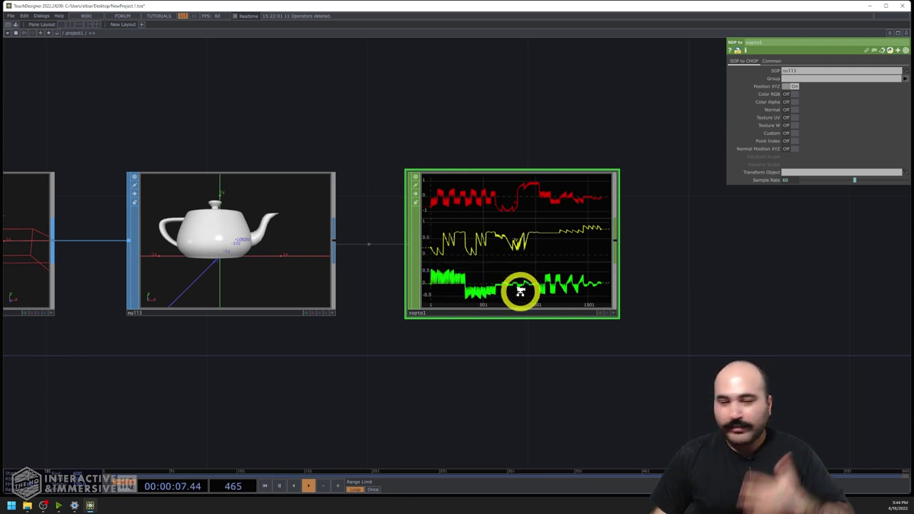
# Step: Add a CHOP to TOP after sopto1
pyautogui.scroll(-5, 520, 292)
pyautogui.moveTo(612, 178); pyautogui.dragTo(236, 270)
pyautogui.click(585, 239)
pyautogui.press('Tab')
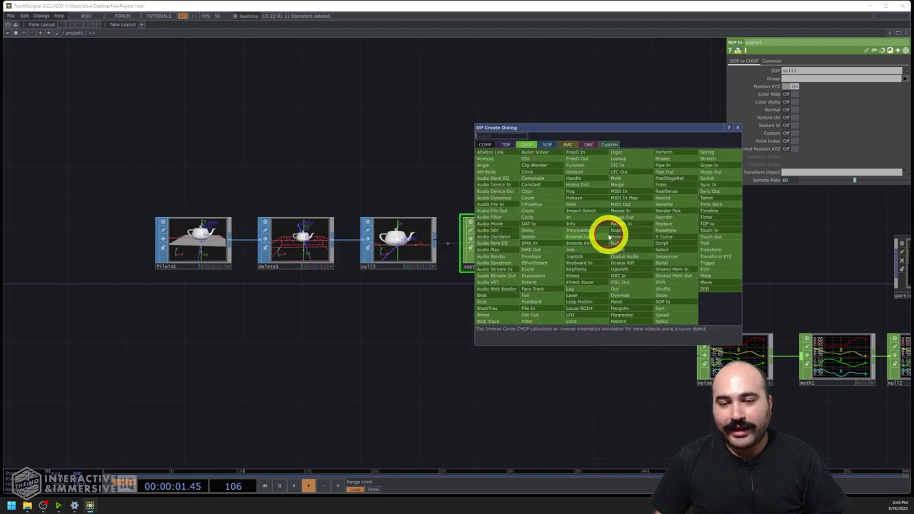
pyautogui.click(507, 145)
pyautogui.write('chopt')
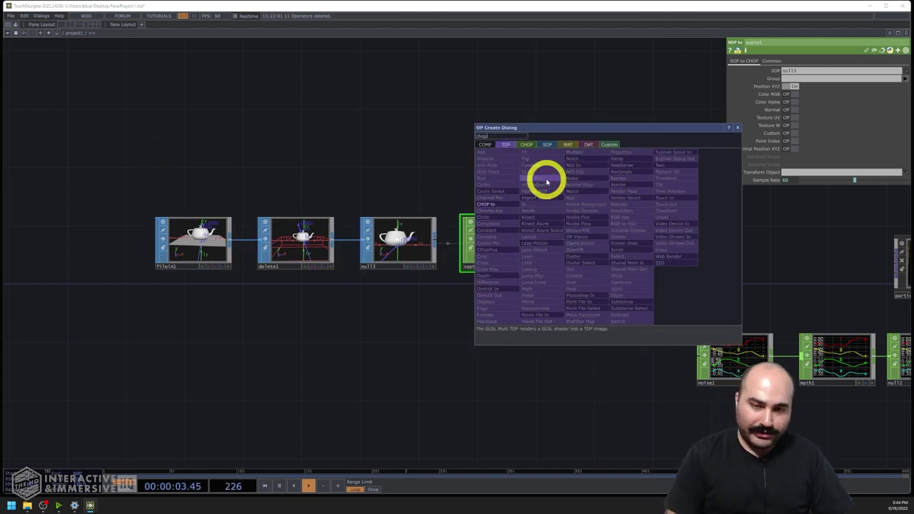
pyautogui.click(503, 206)
pyautogui.click(604, 241)
pyautogui.scroll(3, 571, 236)
pyautogui.moveTo(616, 244); pyautogui.dragTo(587, 216)
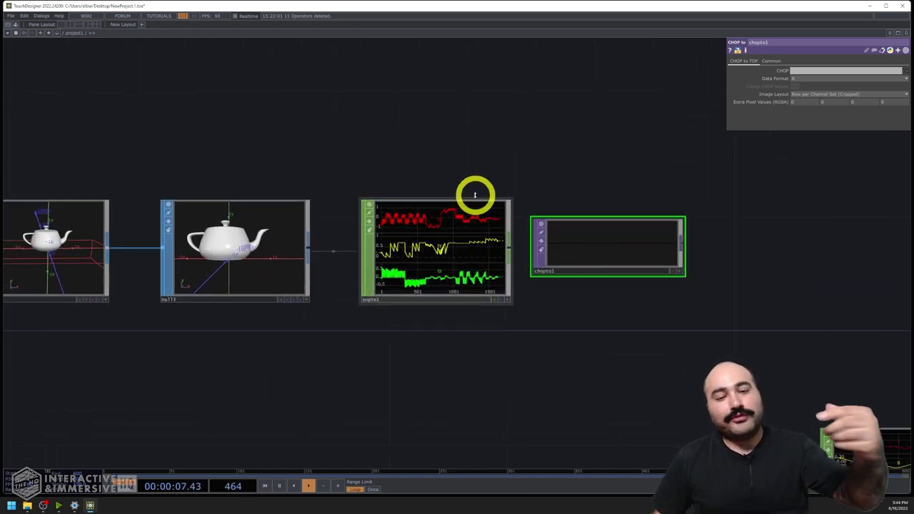
# Step: Assign sopto1 as the source CHOP of the CHOP to TOP
pyautogui.click(441, 280)
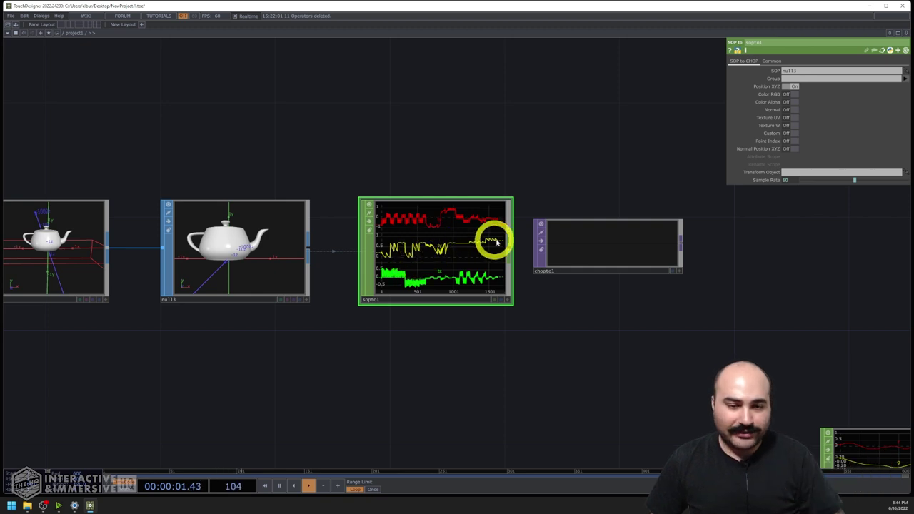
pyautogui.moveTo(405, 247)
pyautogui.mouseDown()
pyautogui.moveTo(414, 239)
pyautogui.moveTo(592, 239)
pyautogui.moveTo(593, 246)
pyautogui.mouseUp()
pyautogui.scroll(3, 613, 241)
pyautogui.click(618, 247)
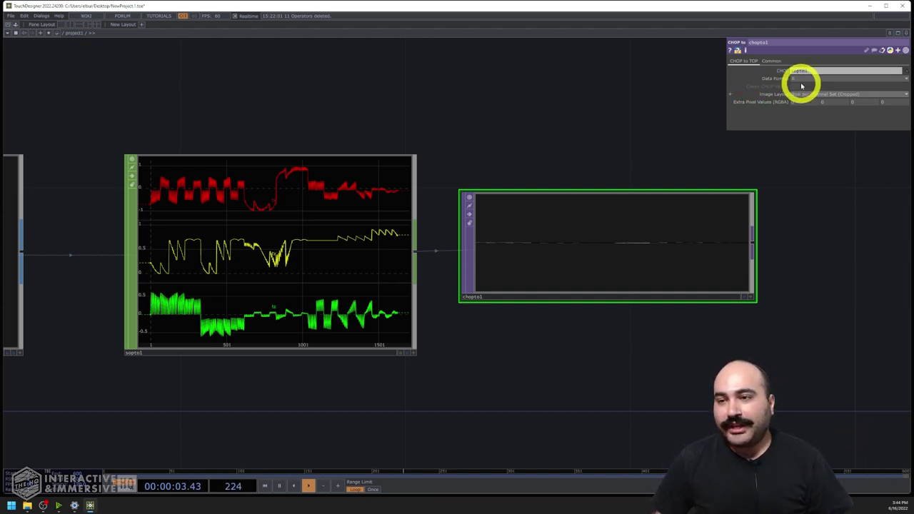
# Step: Set chopto1's data format to RGB and its image layout to Row(s) per Channel Set (Wrapped)
pyautogui.click(798, 105)
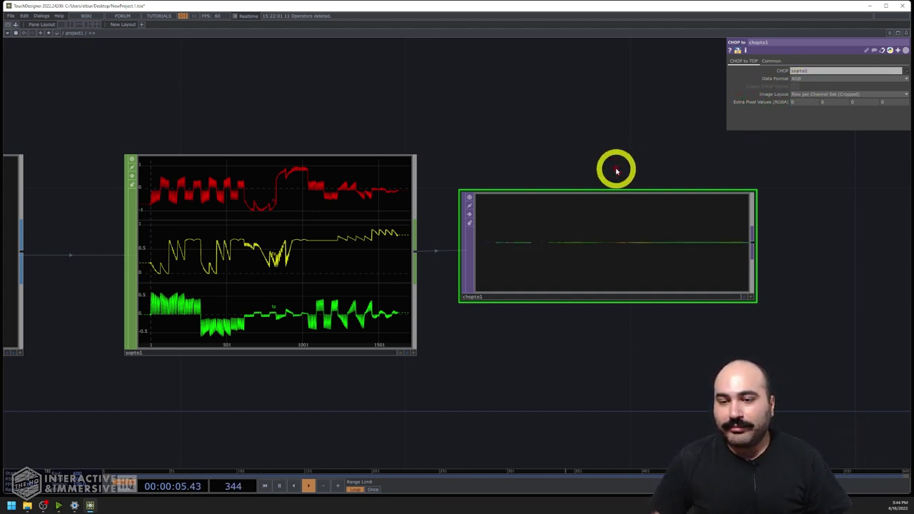
pyautogui.click(803, 95)
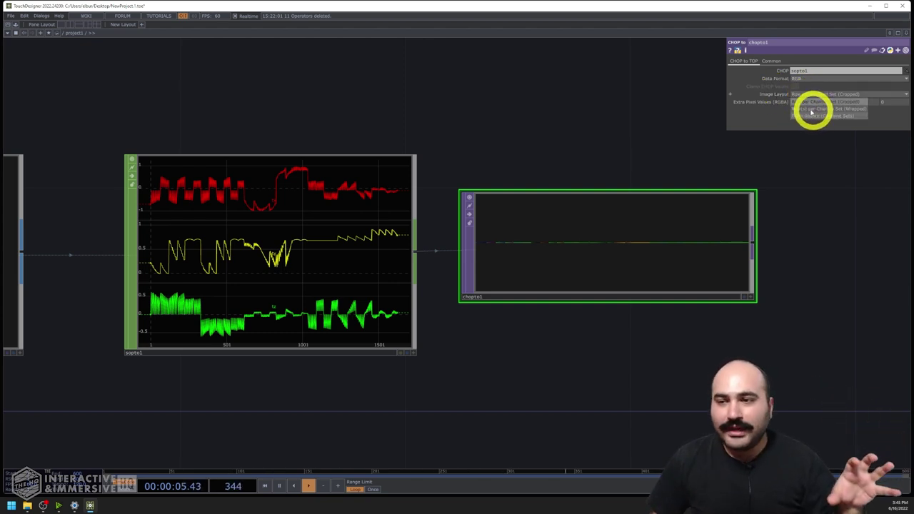
pyautogui.click(812, 109)
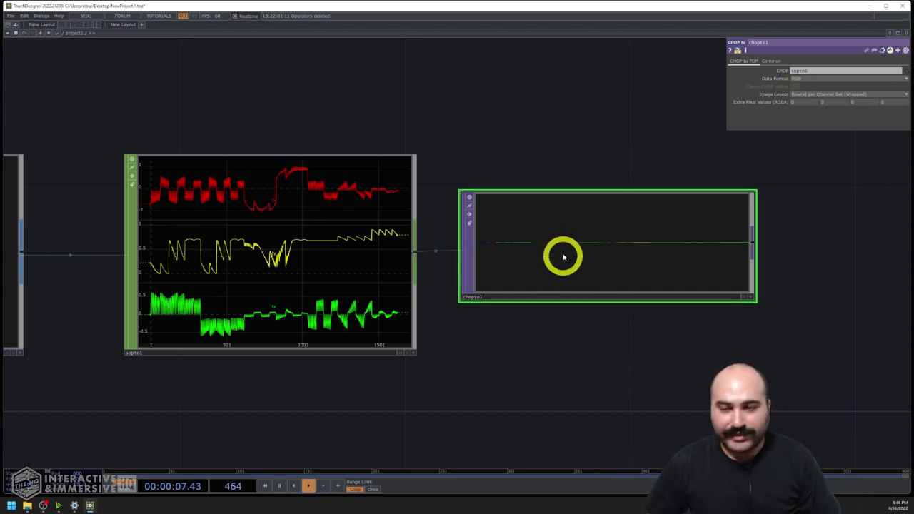
# Step: Check the operator info of null3, sopto1 and chopto1 to compare point count, sample length and texture size
pyautogui.scroll(-3, 559, 259)
pyautogui.scroll(-2, 422, 175)
pyautogui.hscroll(-5, 408, 139)
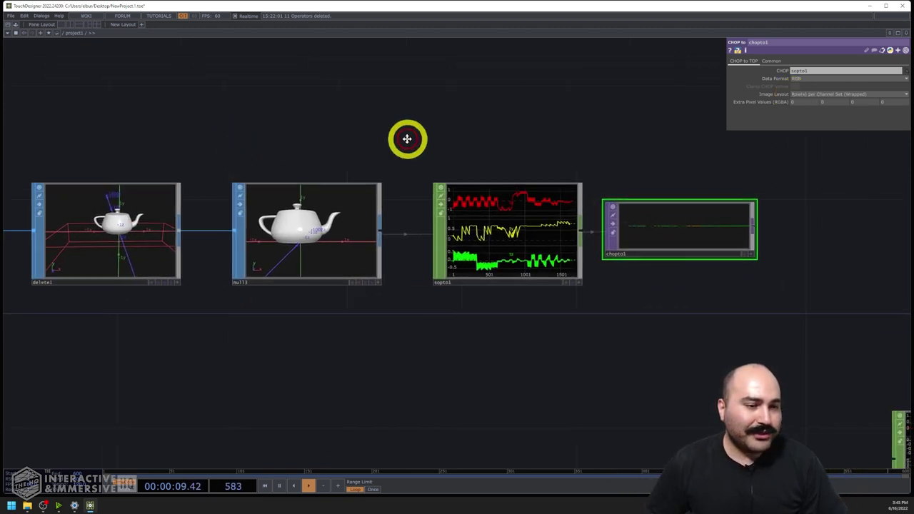
pyautogui.middleClick(341, 225)
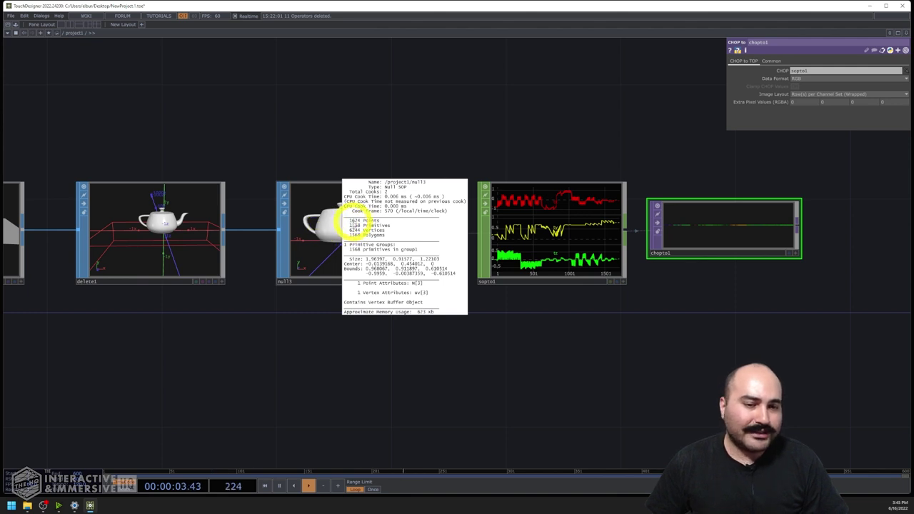
pyautogui.middleClick(561, 232)
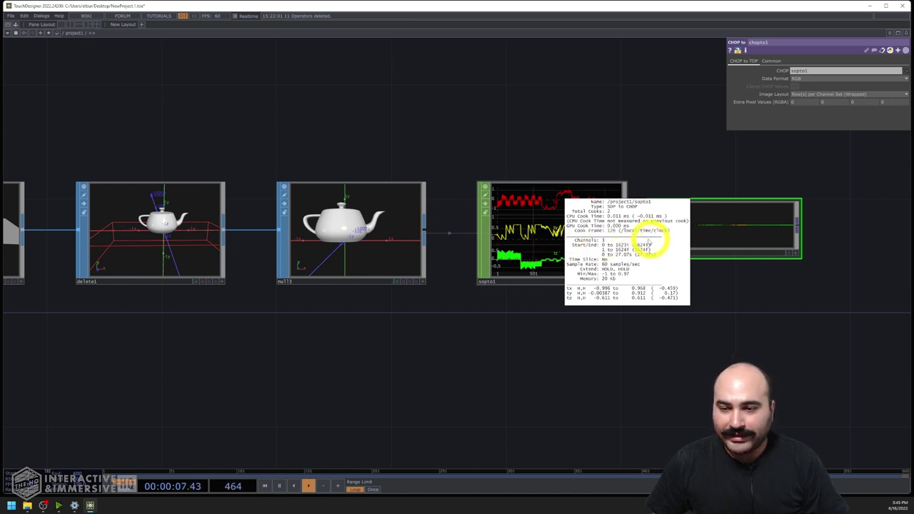
pyautogui.moveTo(664, 138); pyautogui.dragTo(472, 131)
pyautogui.middleClick(573, 212)
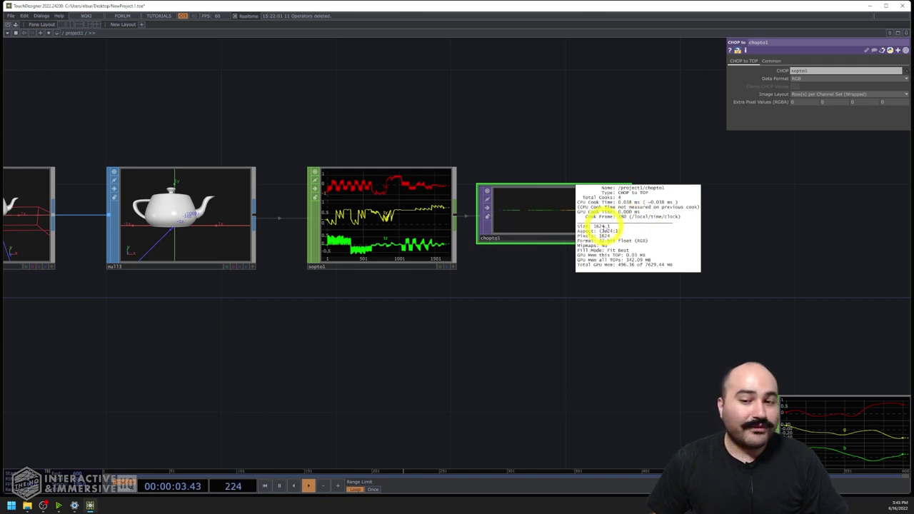
# Step: Review the chain from null3 through sopto1 to chopto1 and connect chopto1 to the first input of particlesGpu
pyautogui.moveTo(675, 159); pyautogui.dragTo(150, 228)
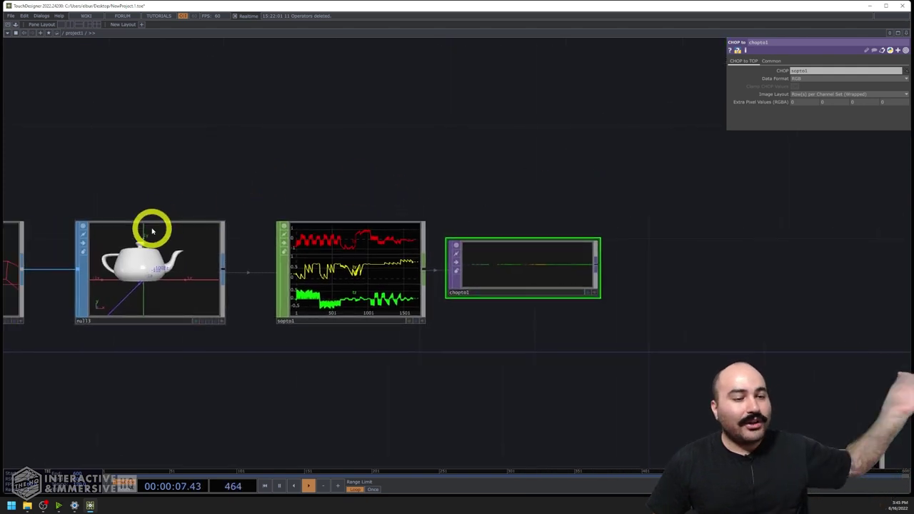
pyautogui.click(149, 266)
pyautogui.click(356, 259)
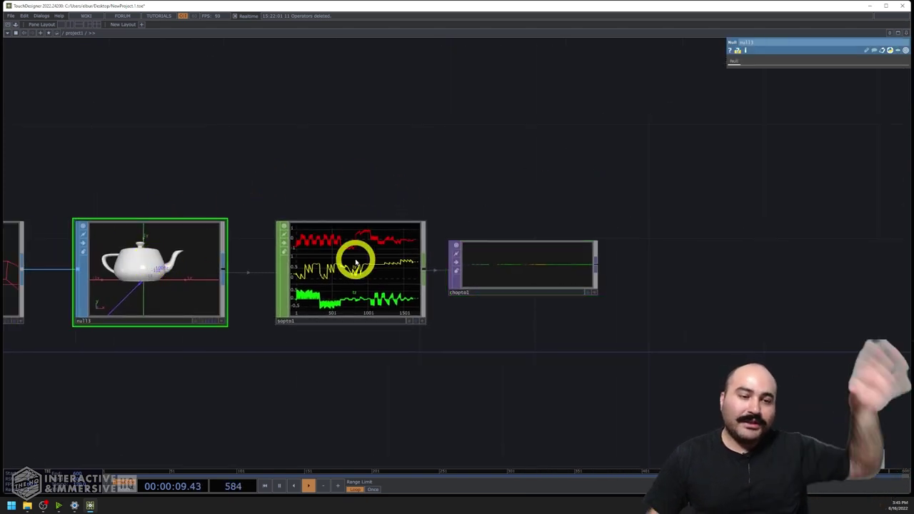
pyautogui.click(547, 260)
pyautogui.moveTo(547, 259); pyautogui.dragTo(369, 265)
pyautogui.moveTo(288, 269); pyautogui.dragTo(655, 281)
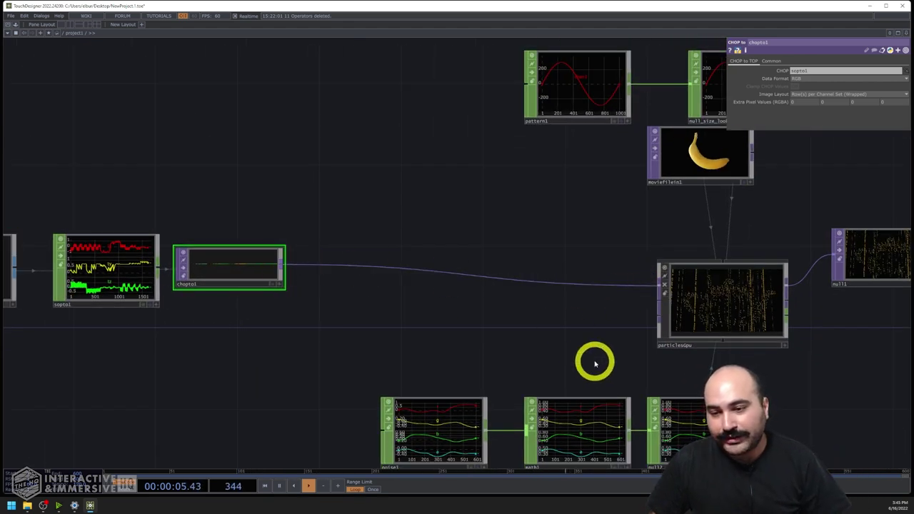
# Step: Set the render compositing of particlesGpu to Discard Alpha with an alpha threshold of 0.326
pyautogui.scroll(5, 786, 326)
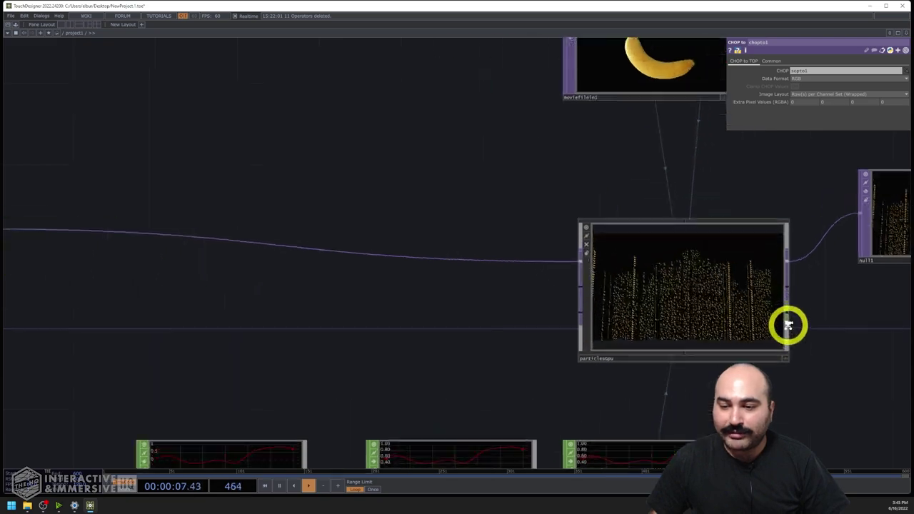
pyautogui.click(672, 278)
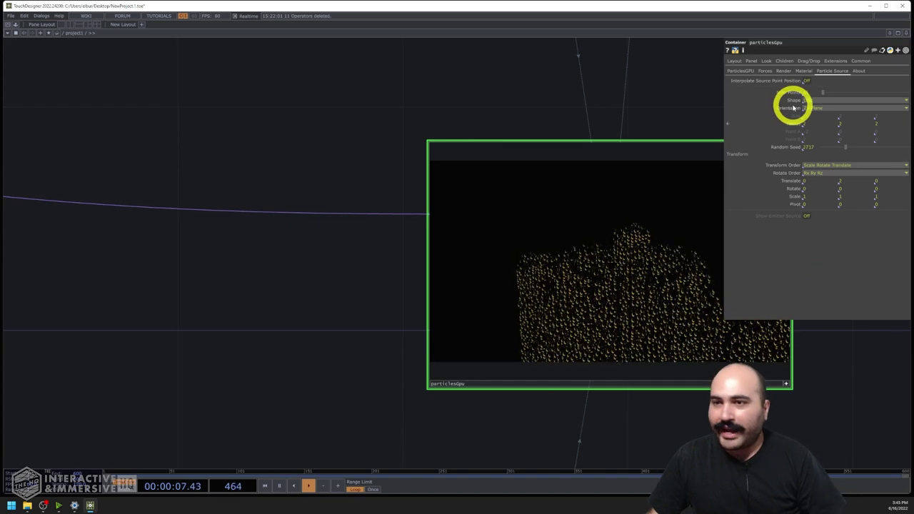
pyautogui.click(784, 70)
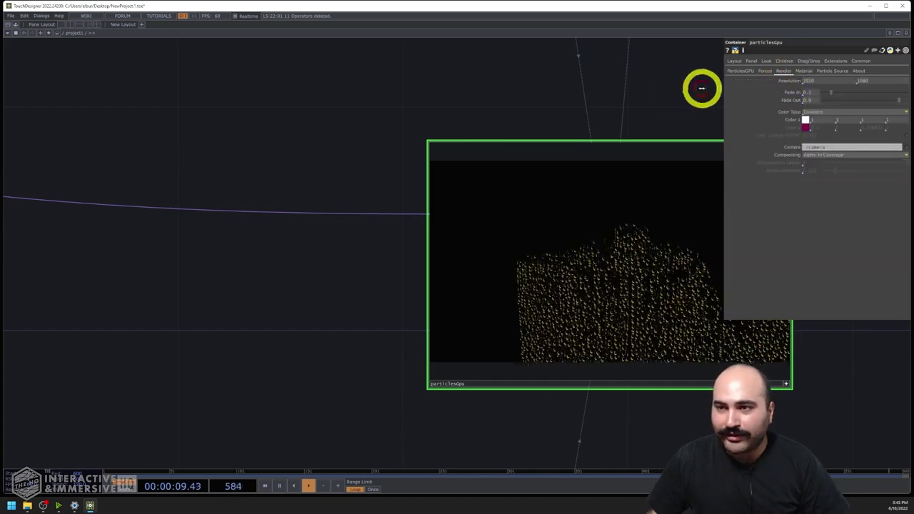
pyautogui.click(806, 153)
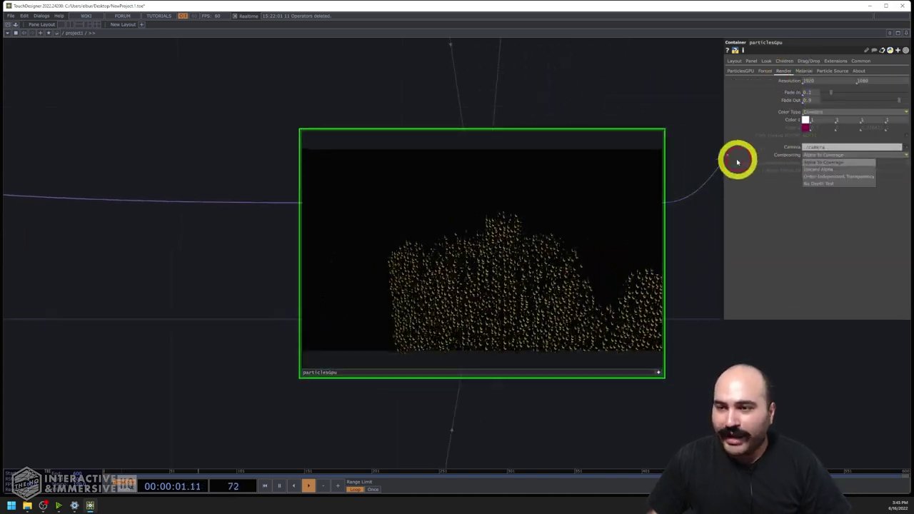
pyautogui.click(819, 169)
pyautogui.moveTo(837, 171); pyautogui.dragTo(851, 172)
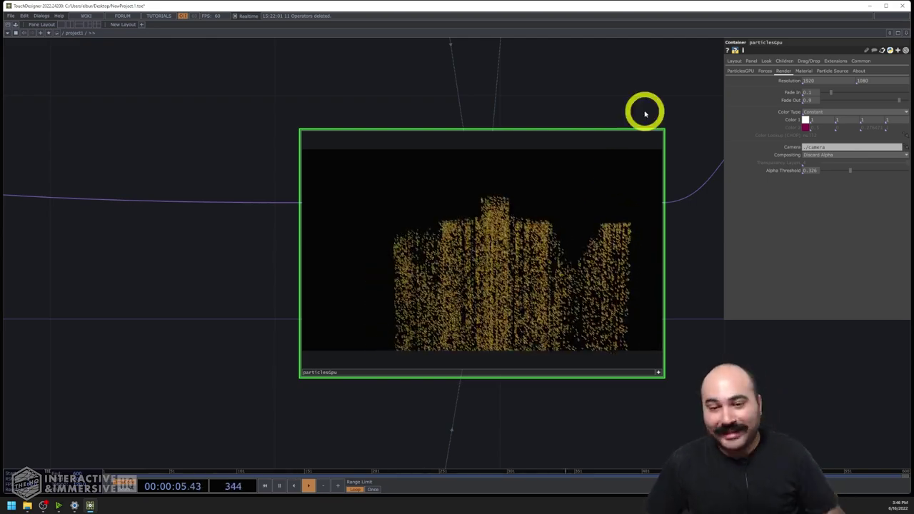
# Step: Review the external and wind force types of particlesGpu, keeping both Constant, and set the external magnitude to about 0.74
pyautogui.click(743, 71)
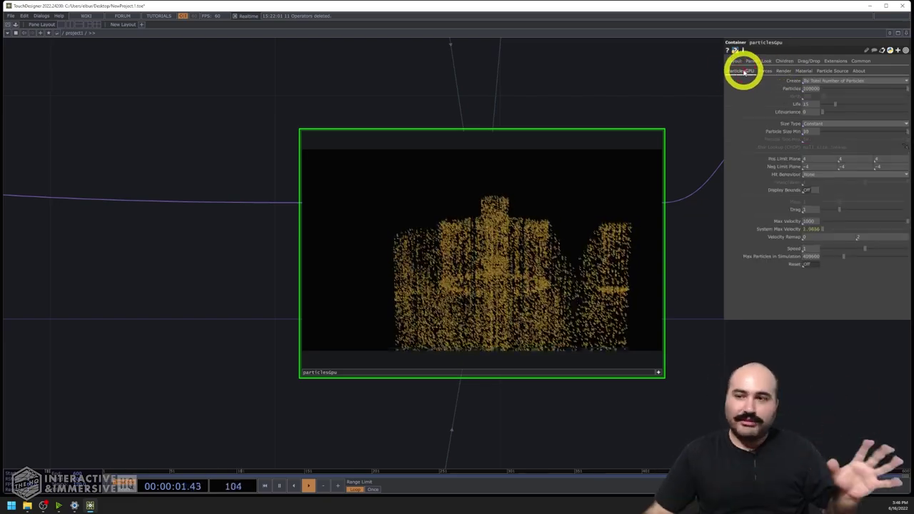
pyautogui.click(766, 72)
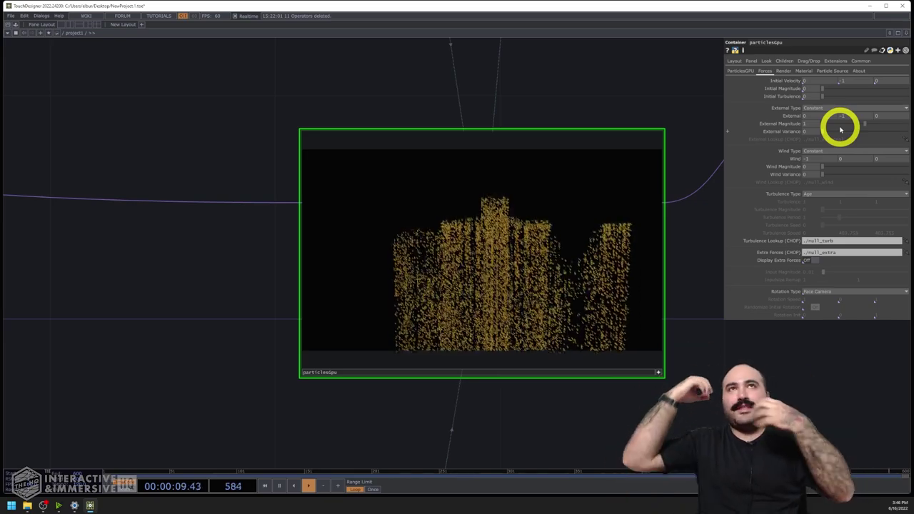
pyautogui.click(813, 109)
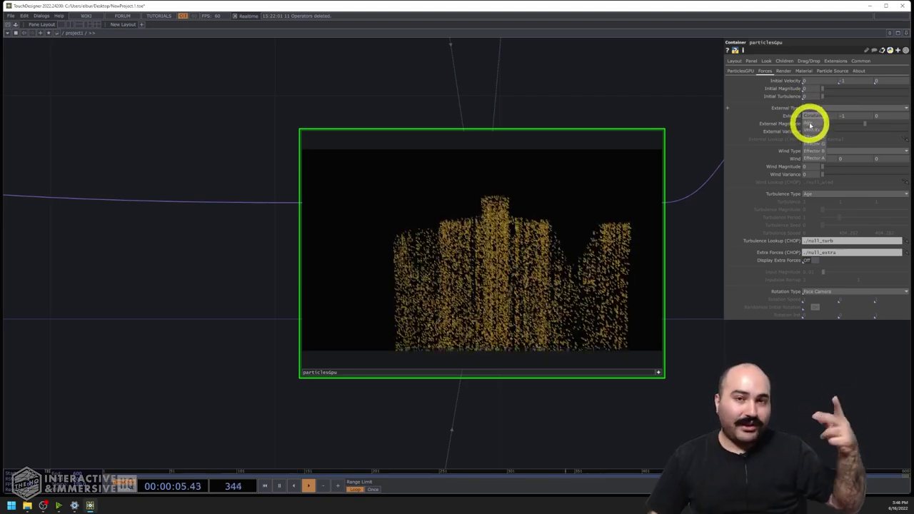
pyautogui.click(809, 122)
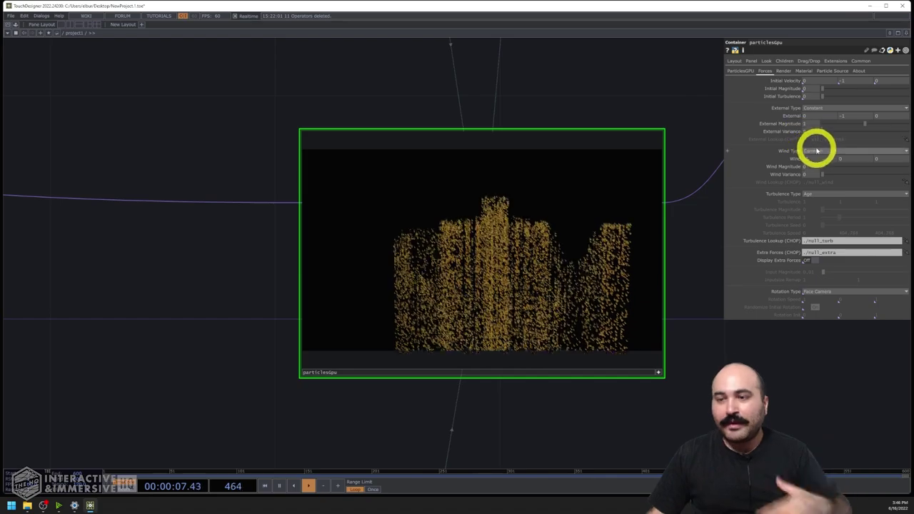
pyautogui.click(816, 150)
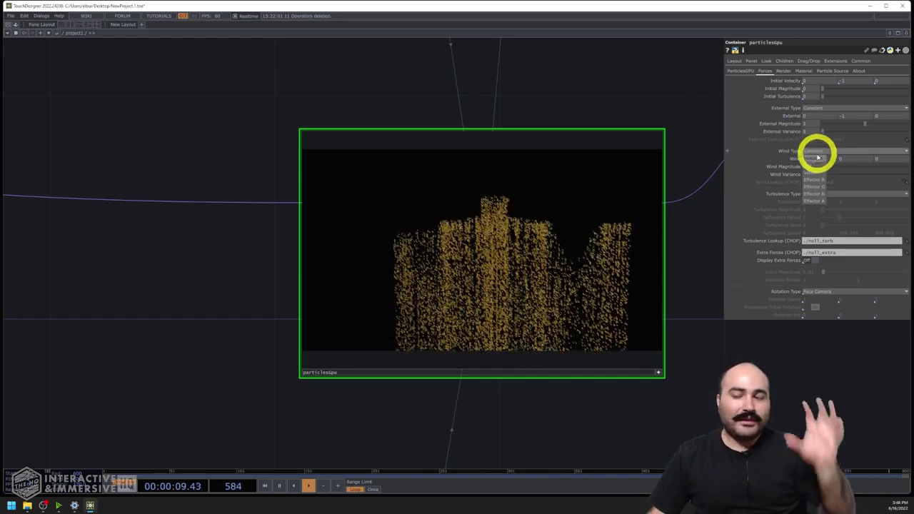
pyautogui.click(814, 157)
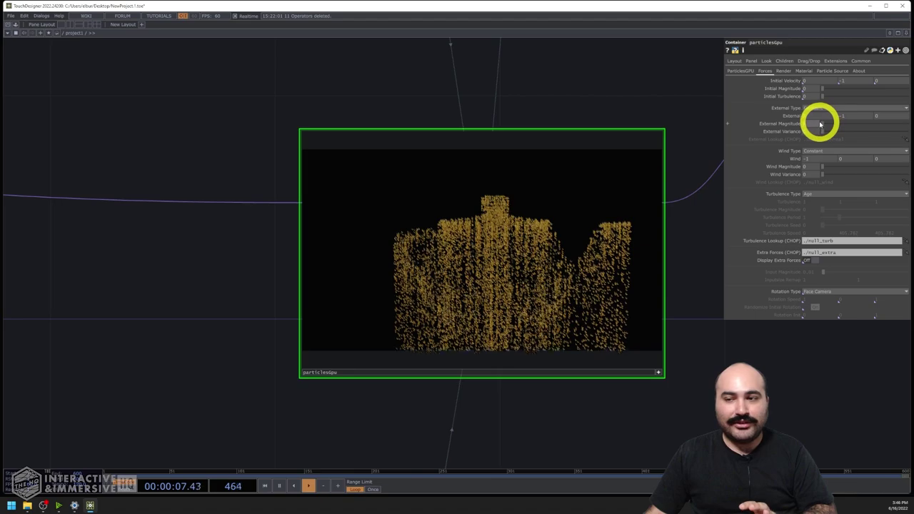
pyautogui.moveTo(820, 123)
pyautogui.mouseDown()
pyautogui.moveTo(798, 119)
pyautogui.moveTo(851, 117)
pyautogui.moveTo(823, 123)
pyautogui.moveTo(855, 125)
pyautogui.mouseUp()
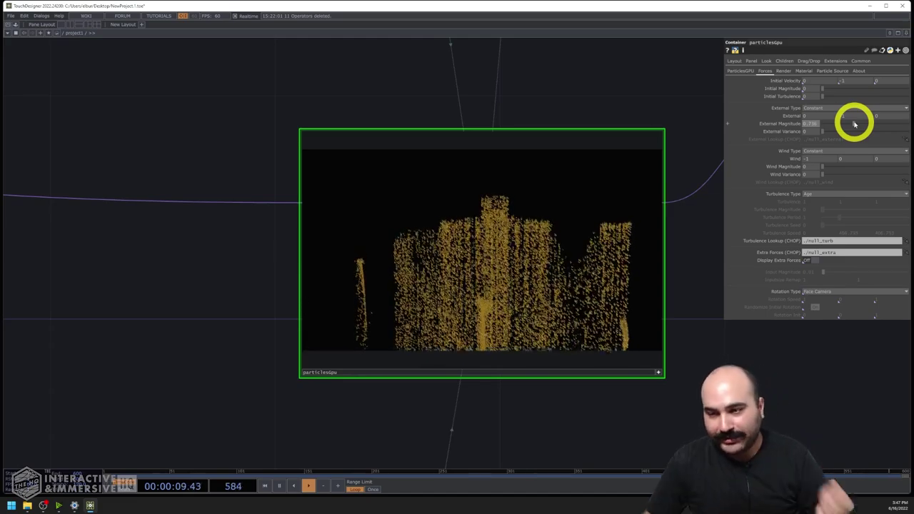
# Step: Try the particlesGpu simulation at a slow speed of 0.083 and at a fast speed of 2
pyautogui.click(738, 71)
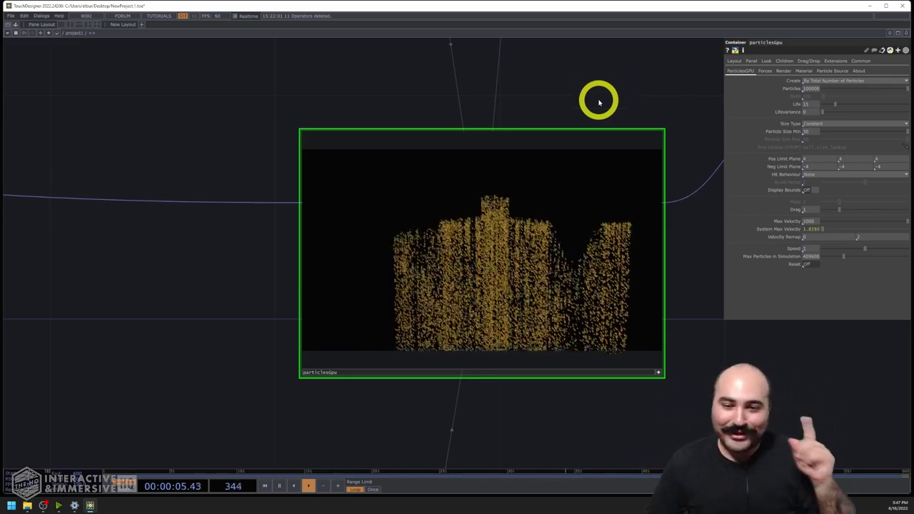
pyautogui.moveTo(599, 102); pyautogui.dragTo(533, 92)
pyautogui.scroll(2, 474, 93)
pyautogui.scroll(-1, 474, 94)
pyautogui.scroll(-1, 474, 94)
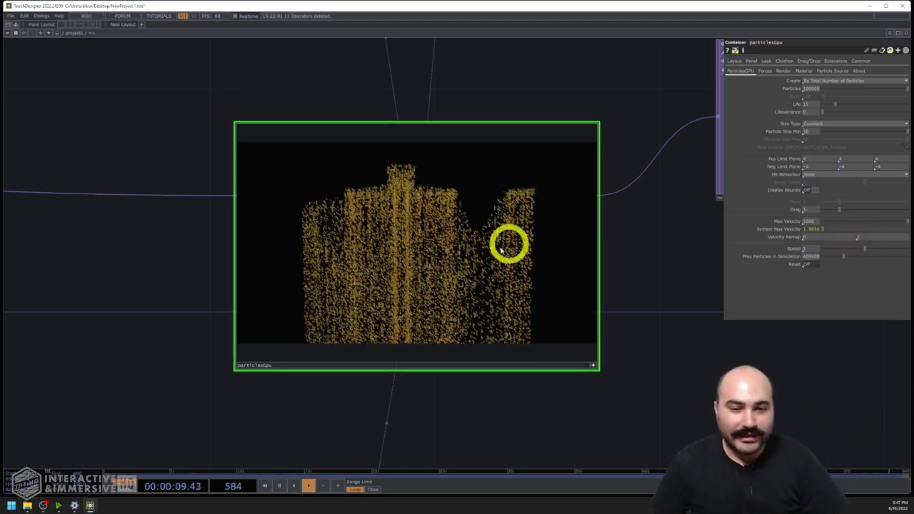
pyautogui.scroll(2, 410, 106)
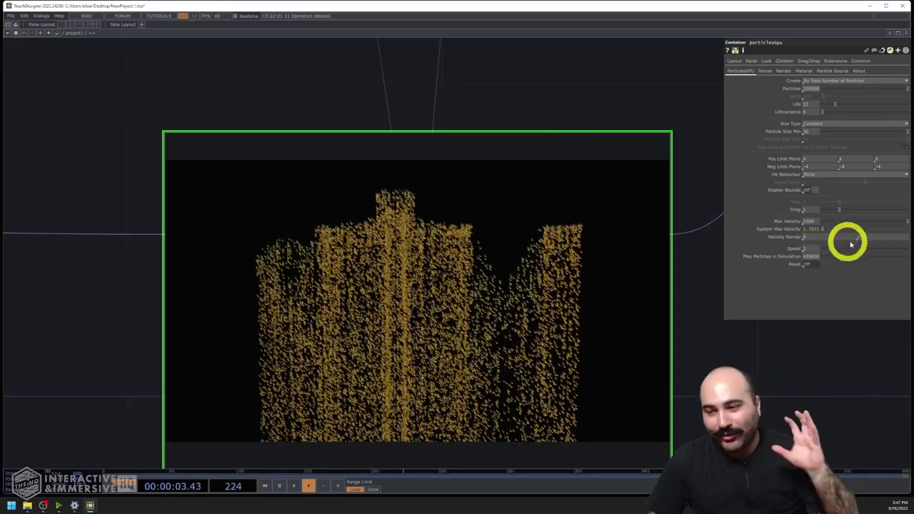
pyautogui.moveTo(863, 251); pyautogui.dragTo(852, 254)
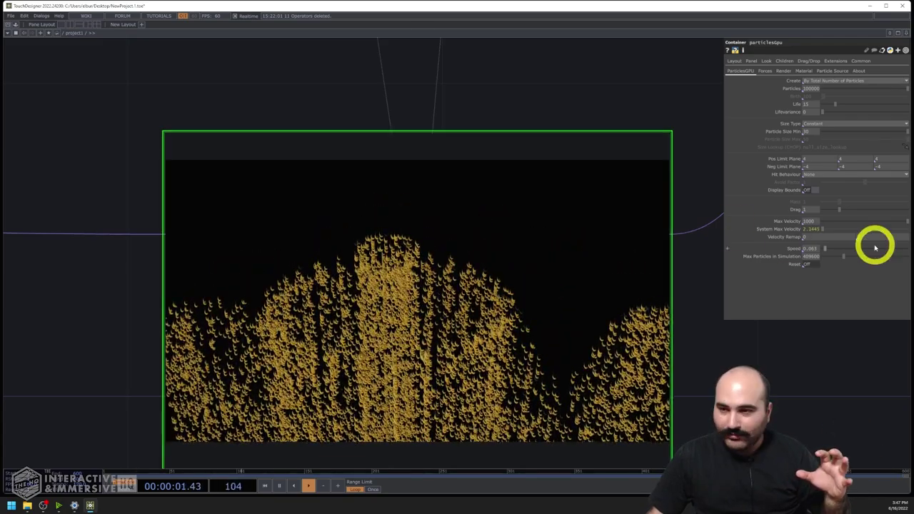
pyautogui.moveTo(830, 250); pyautogui.dragTo(874, 250)
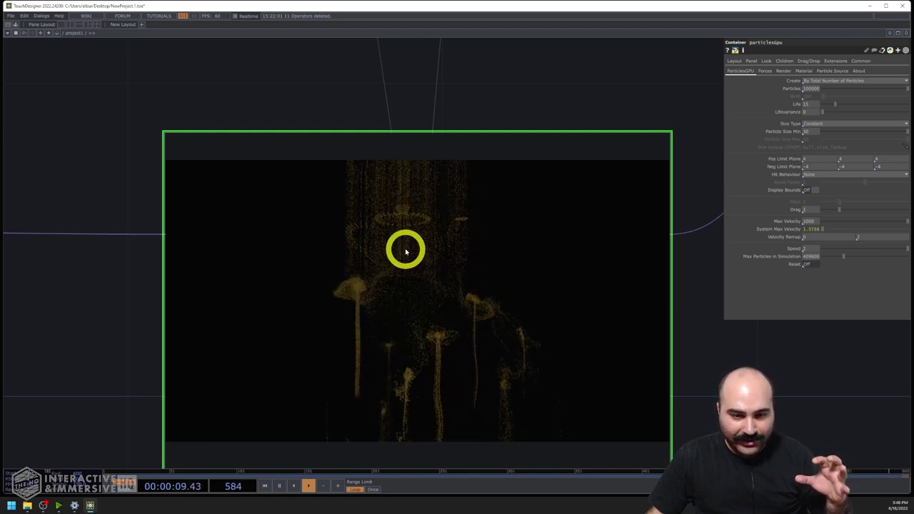
# Step: Set the simulation speed of particlesGpu to about 0.319 and reset the particle simulation
pyautogui.moveTo(822, 249)
pyautogui.mouseDown()
pyautogui.moveTo(900, 249)
pyautogui.moveTo(839, 253)
pyautogui.mouseUp()
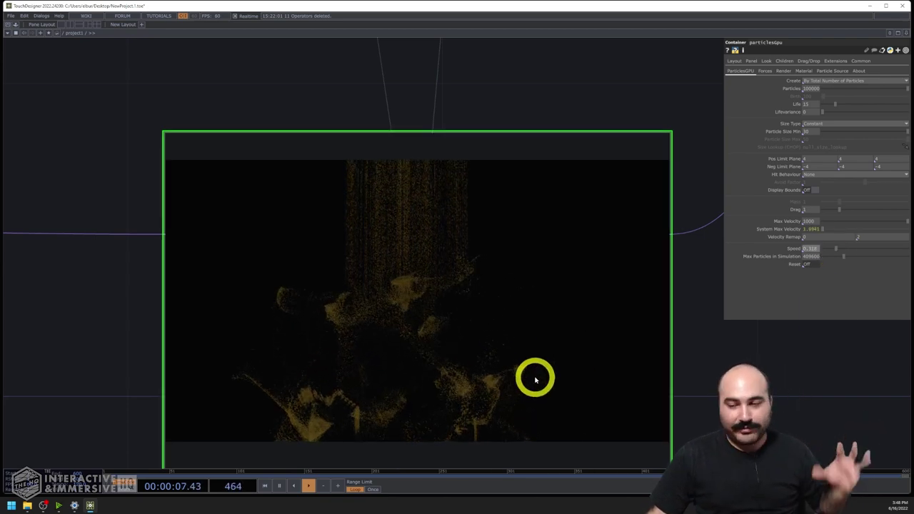
pyautogui.moveTo(837, 247); pyautogui.dragTo(836, 250)
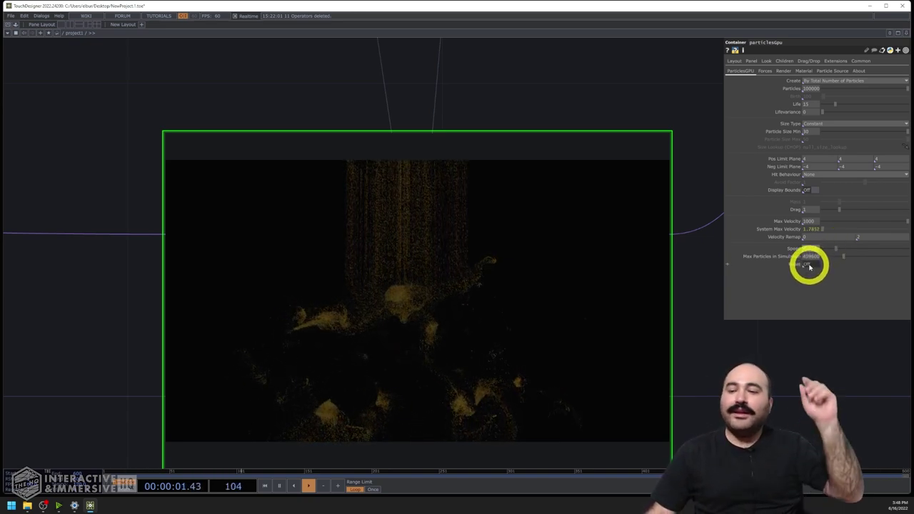
pyautogui.click(808, 265)
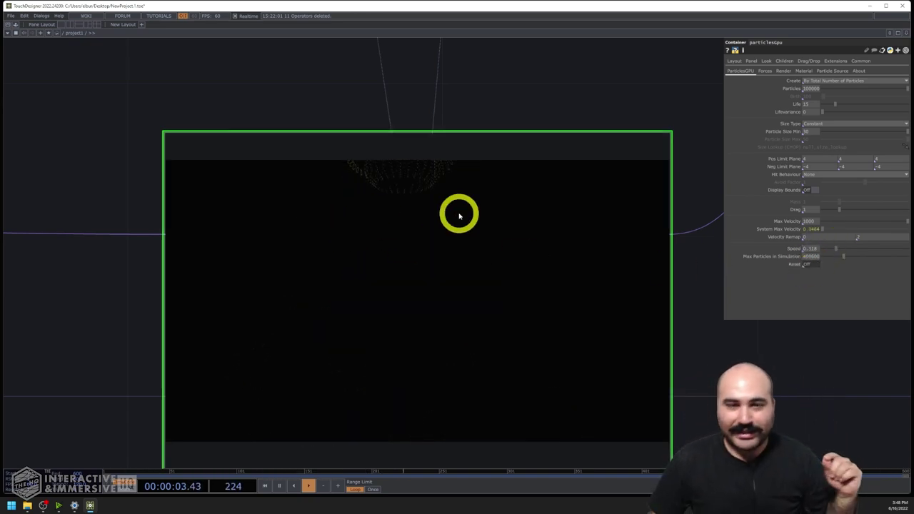